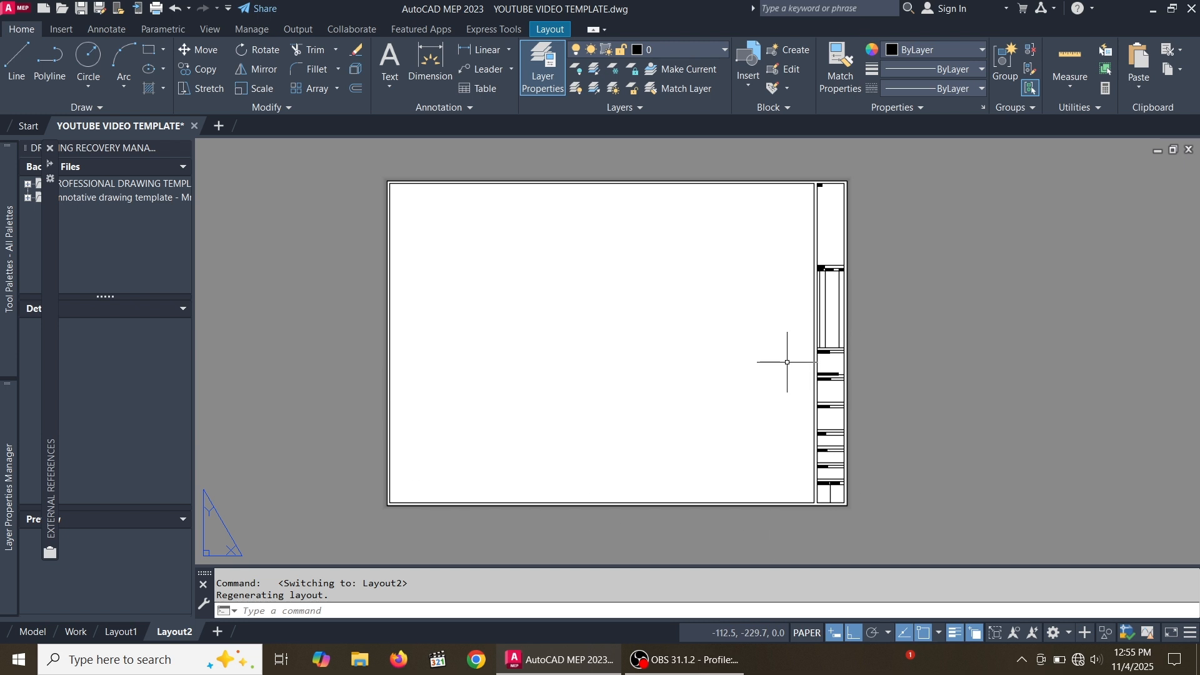
Select the entire title block and start defining a block from it named title block 2
scroll(779, 335, down, 2)
scroll(766, 337, up, 2)
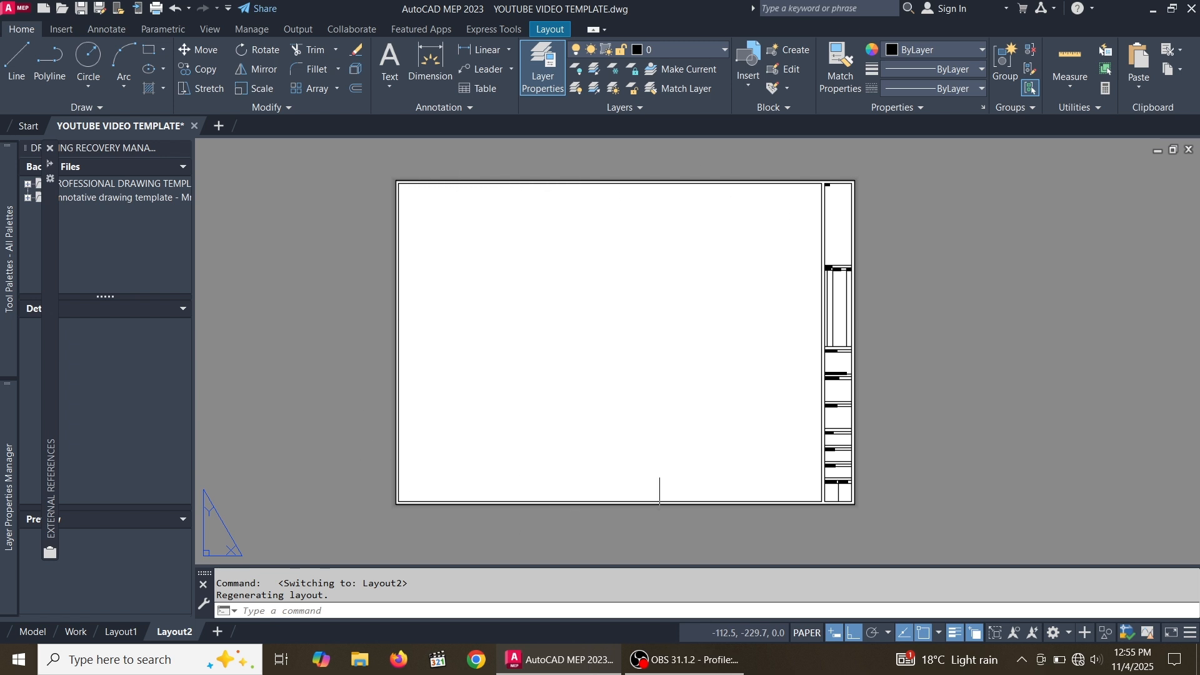
click(873, 531)
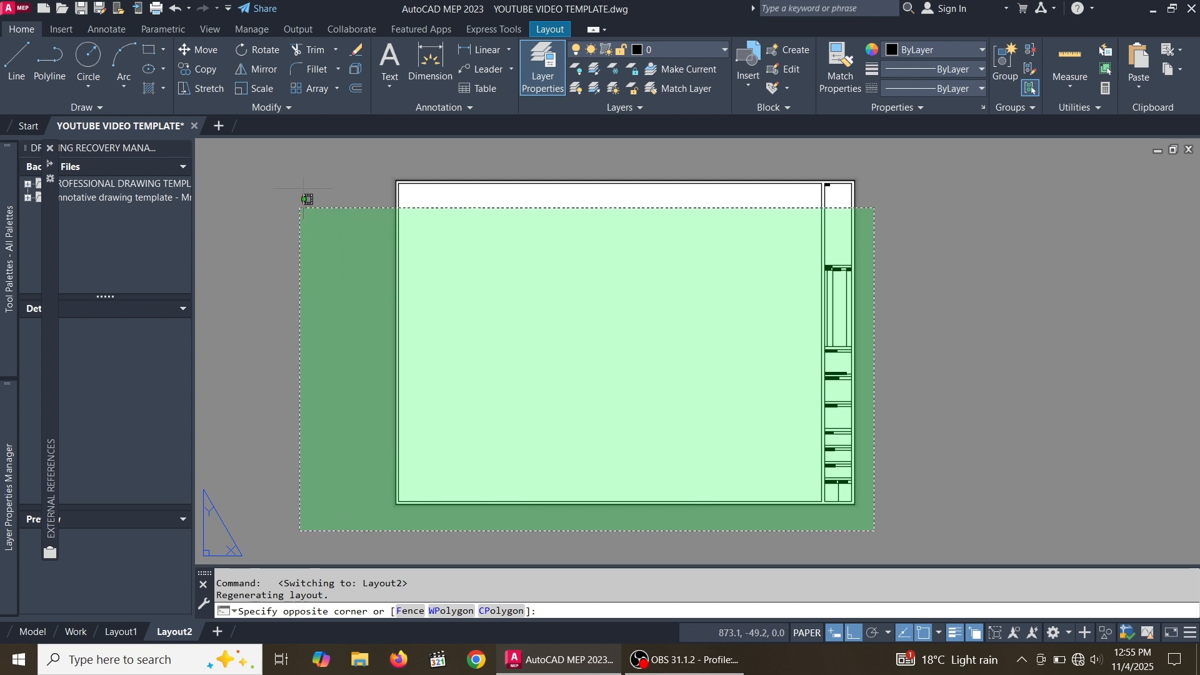
click(330, 139)
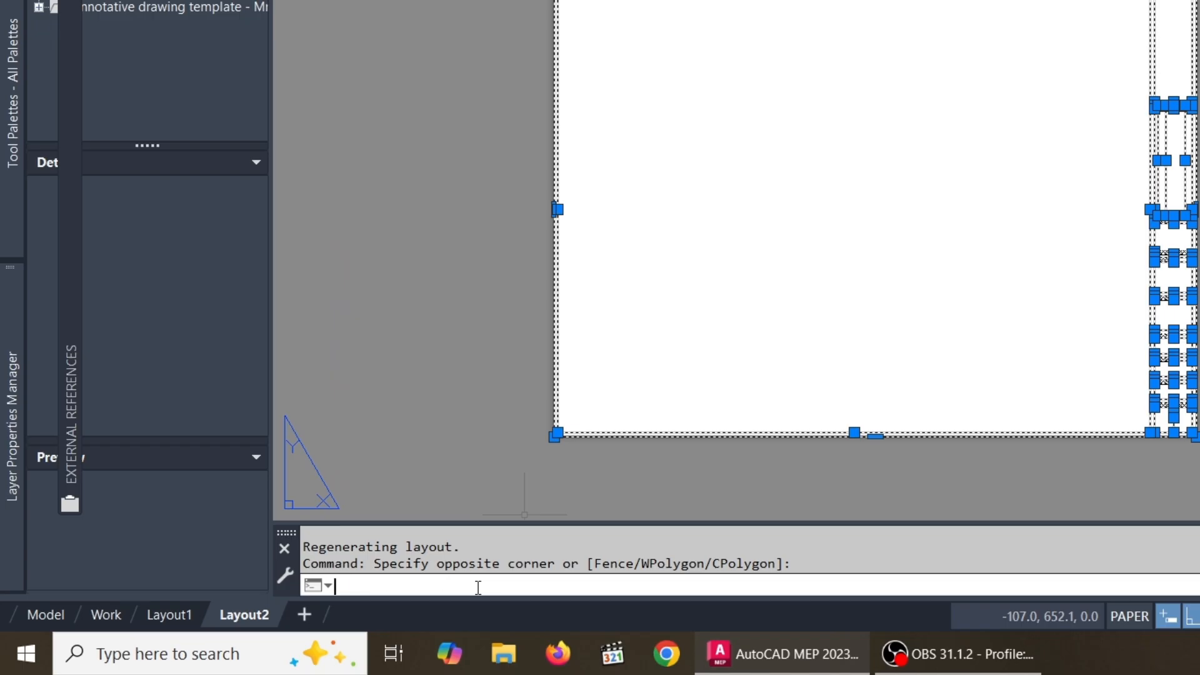
text(block)
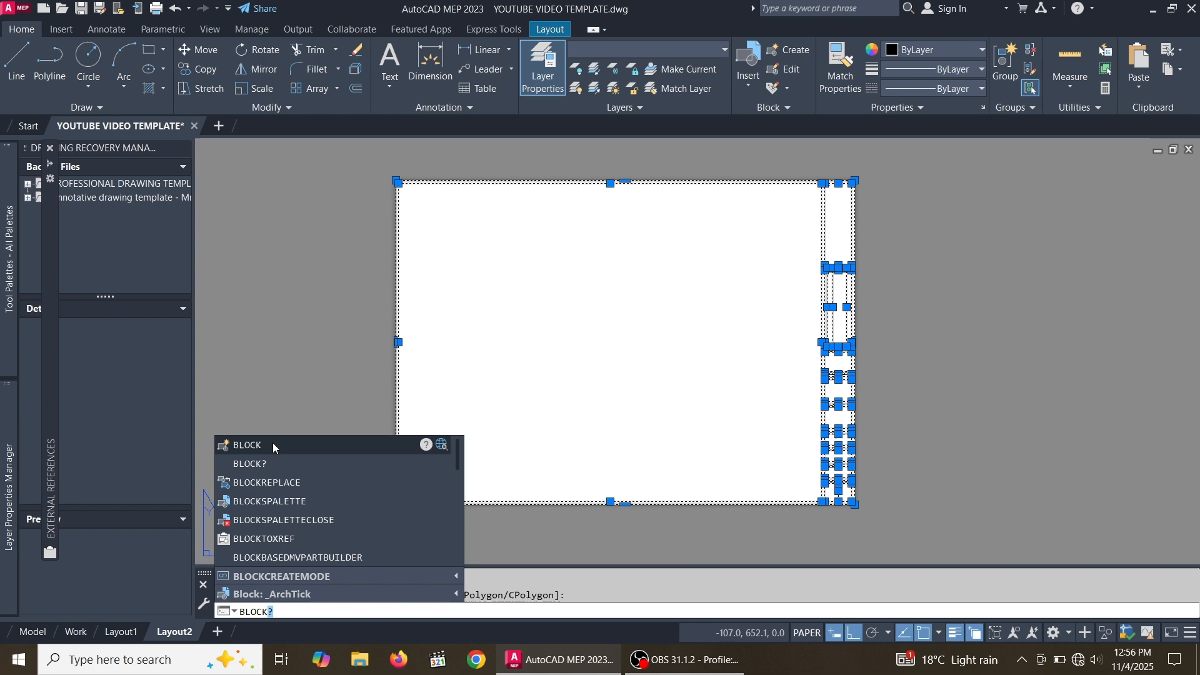
click(383, 355)
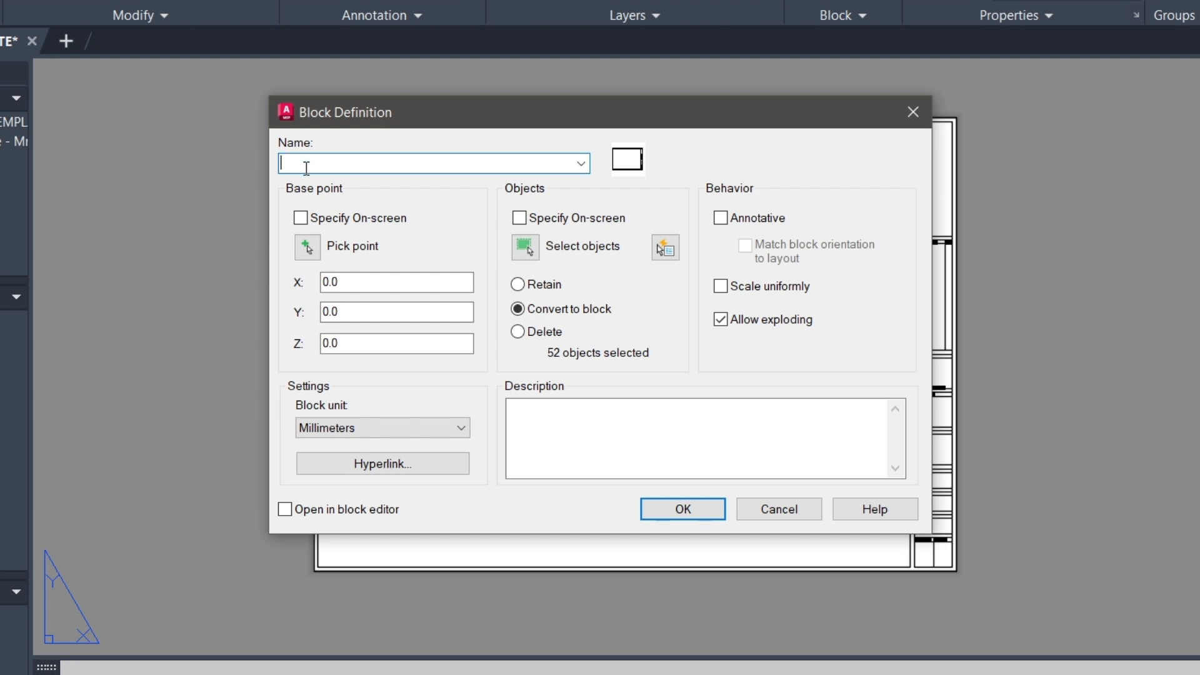
text(title block 2)
Set the block's base point at the sheet's lower-left corner and create the block
click(307, 250)
scroll(320, 610, up, 3)
scroll(320, 610, up, 4)
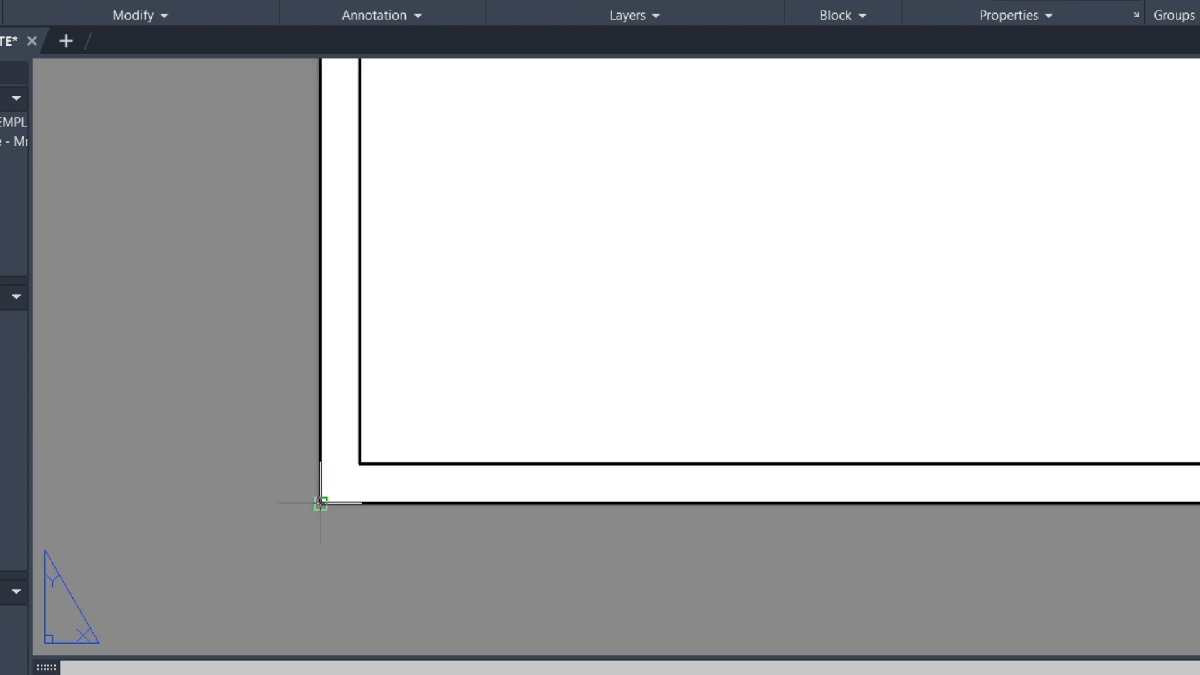
click(320, 502)
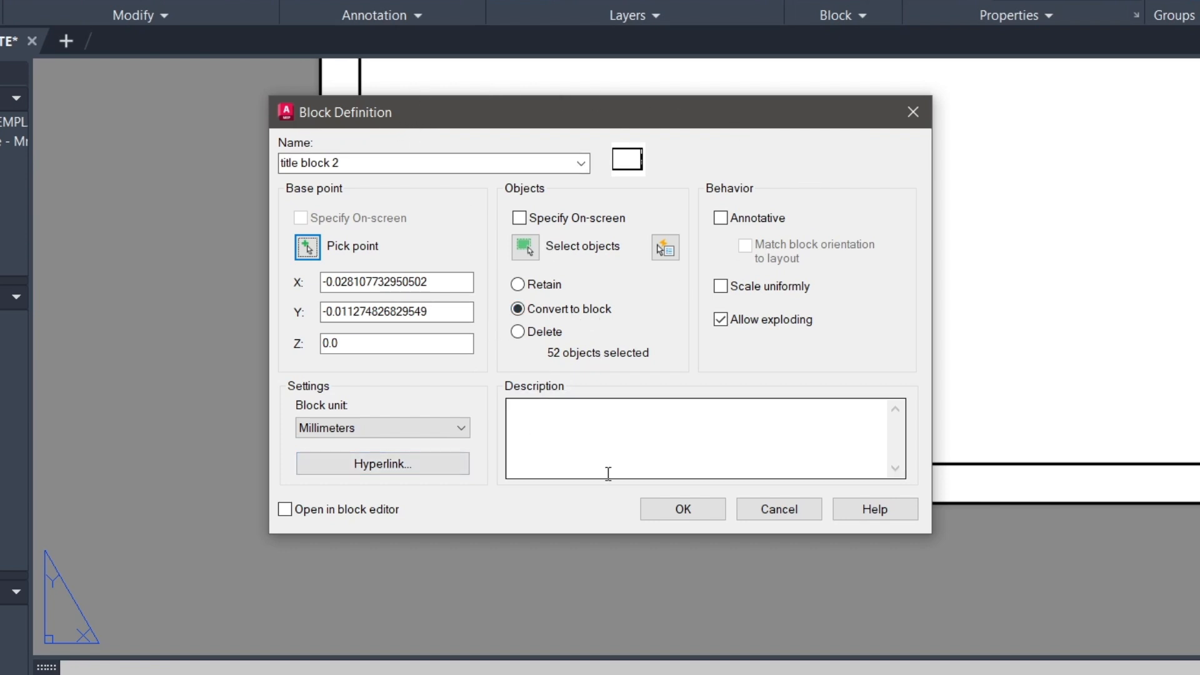
click(683, 509)
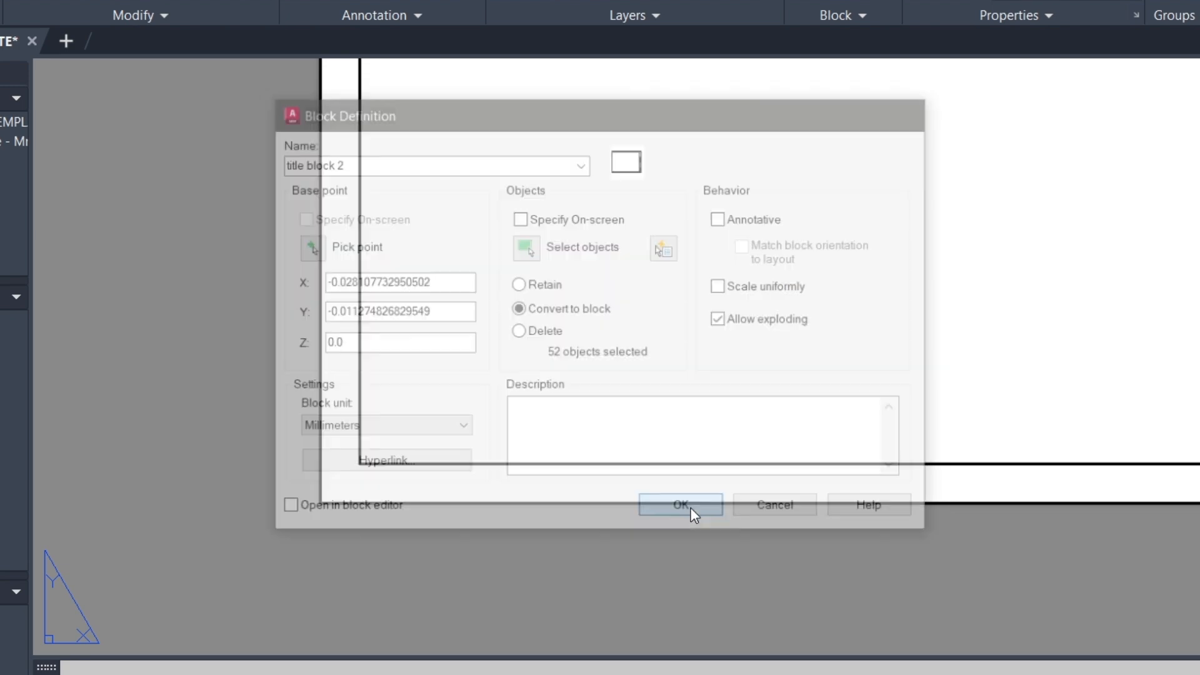
scroll(433, 441, down, 3)
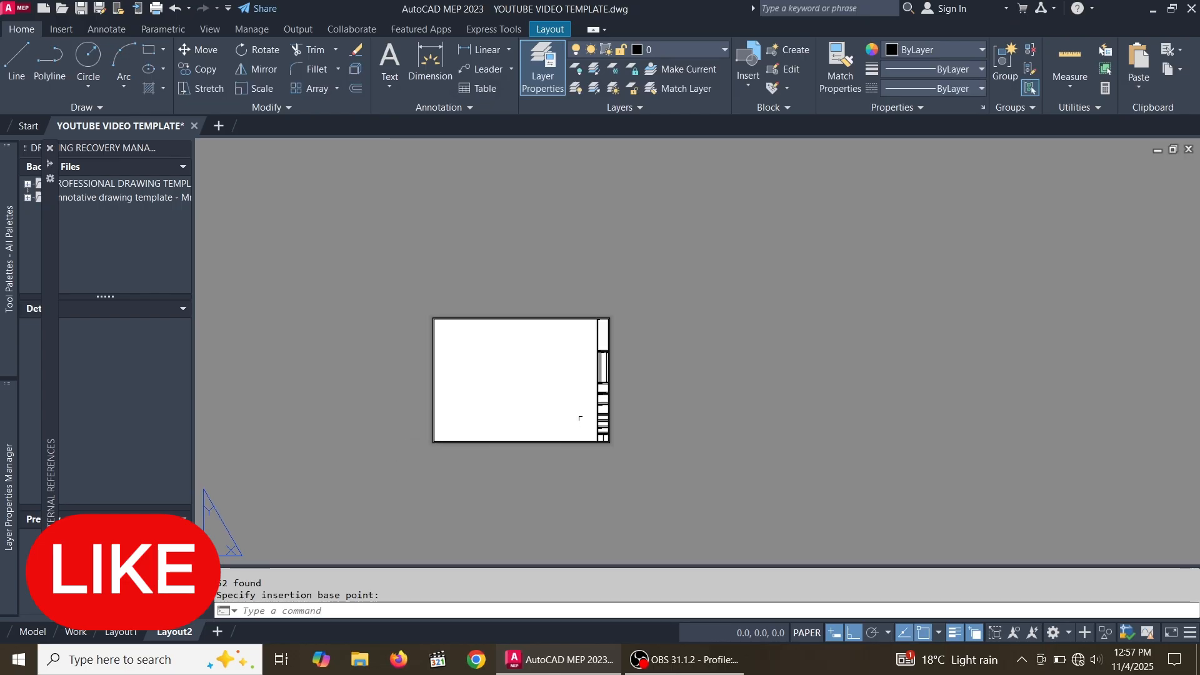
scroll(551, 406, up, 2)
click(725, 365)
click(633, 308)
scroll(733, 309, down, 1)
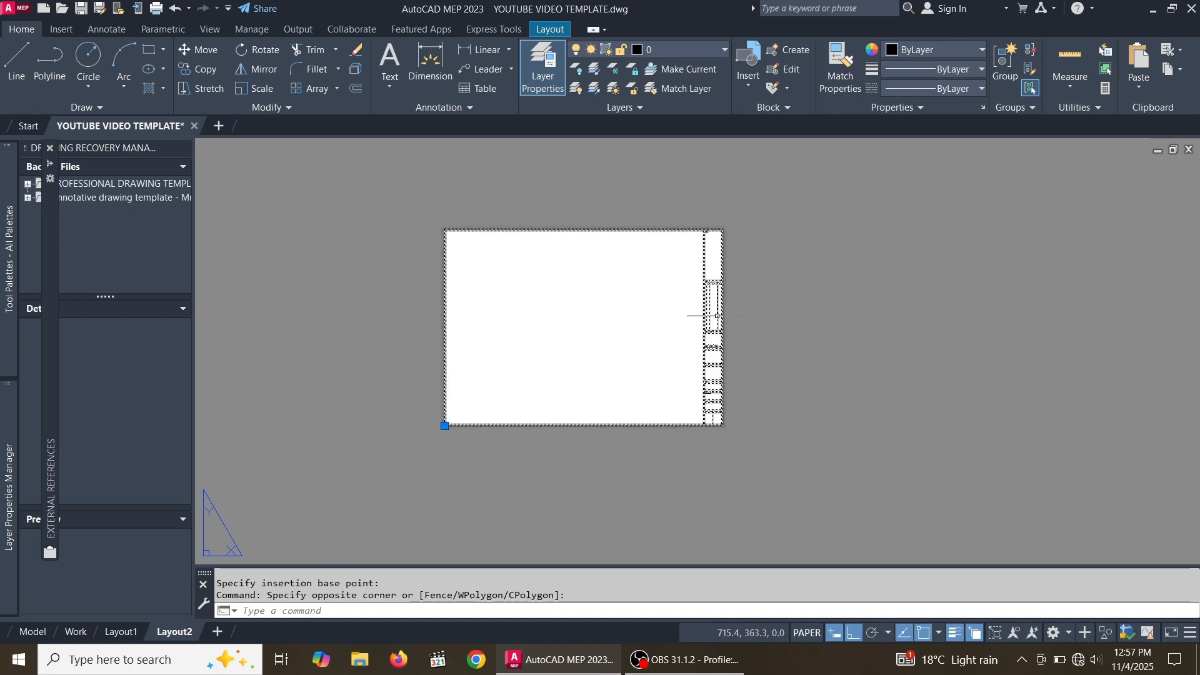
scroll(728, 319, up, 1)
scroll(728, 319, down, 1)
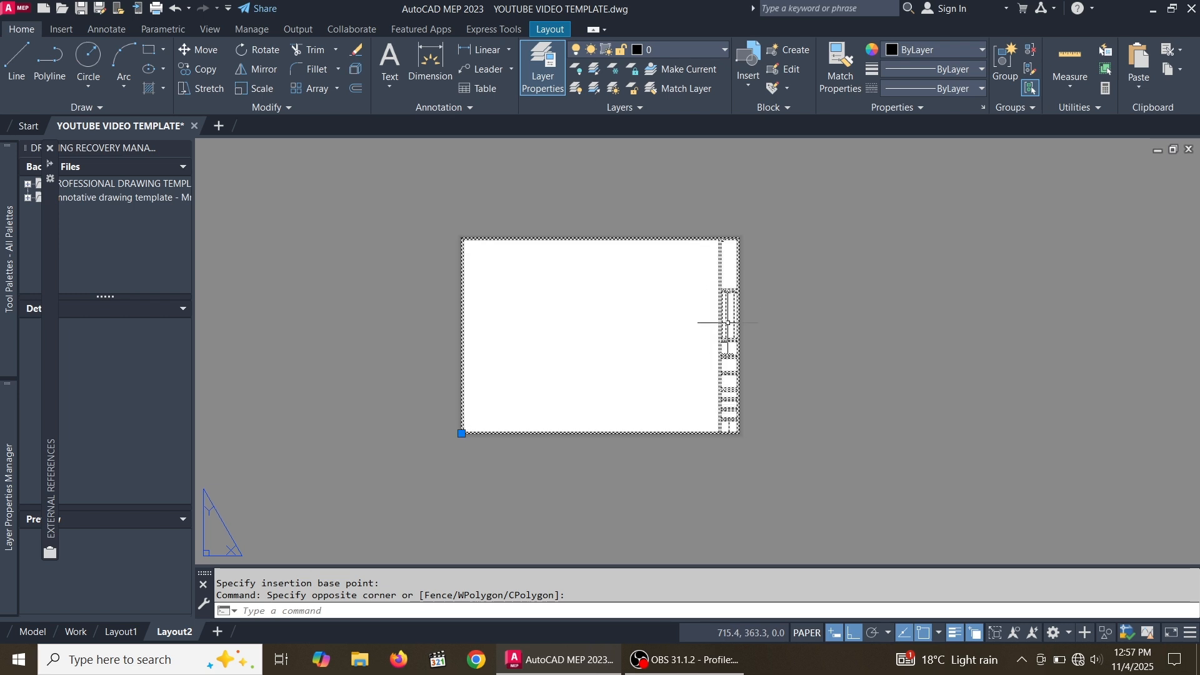
scroll(729, 278, up, 2)
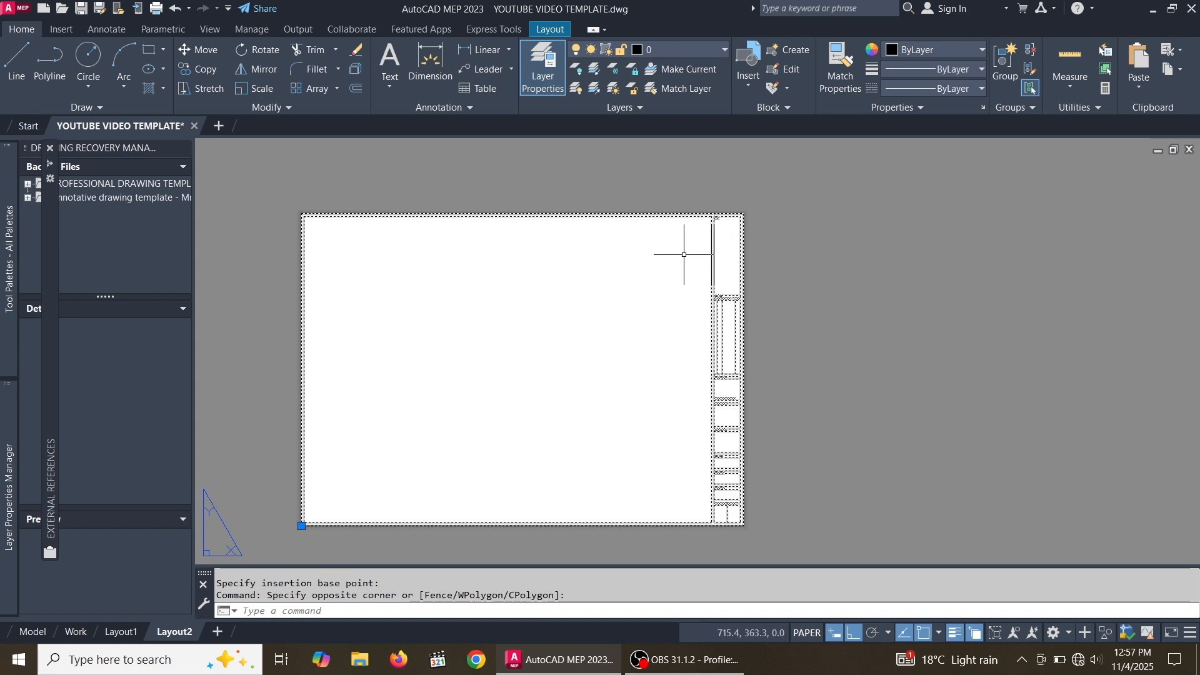
key(Escape)
scroll(742, 389, down, 3)
scroll(742, 390, up, 4)
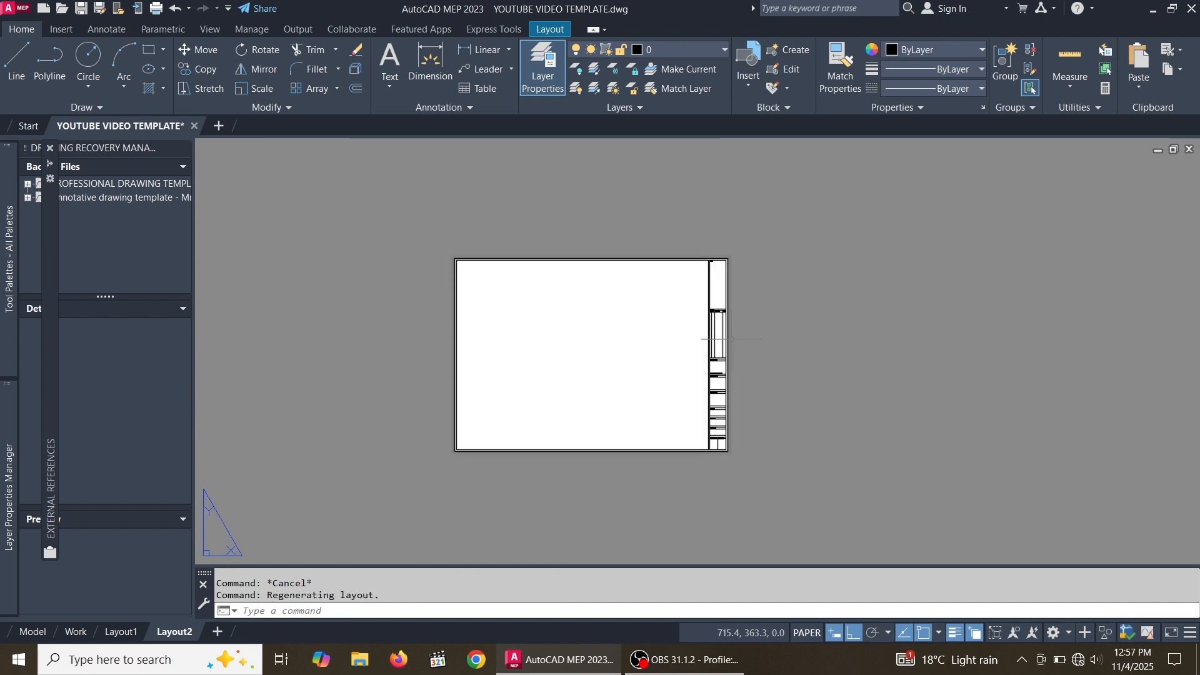
click(749, 363)
click(662, 289)
scroll(681, 310, down, 2)
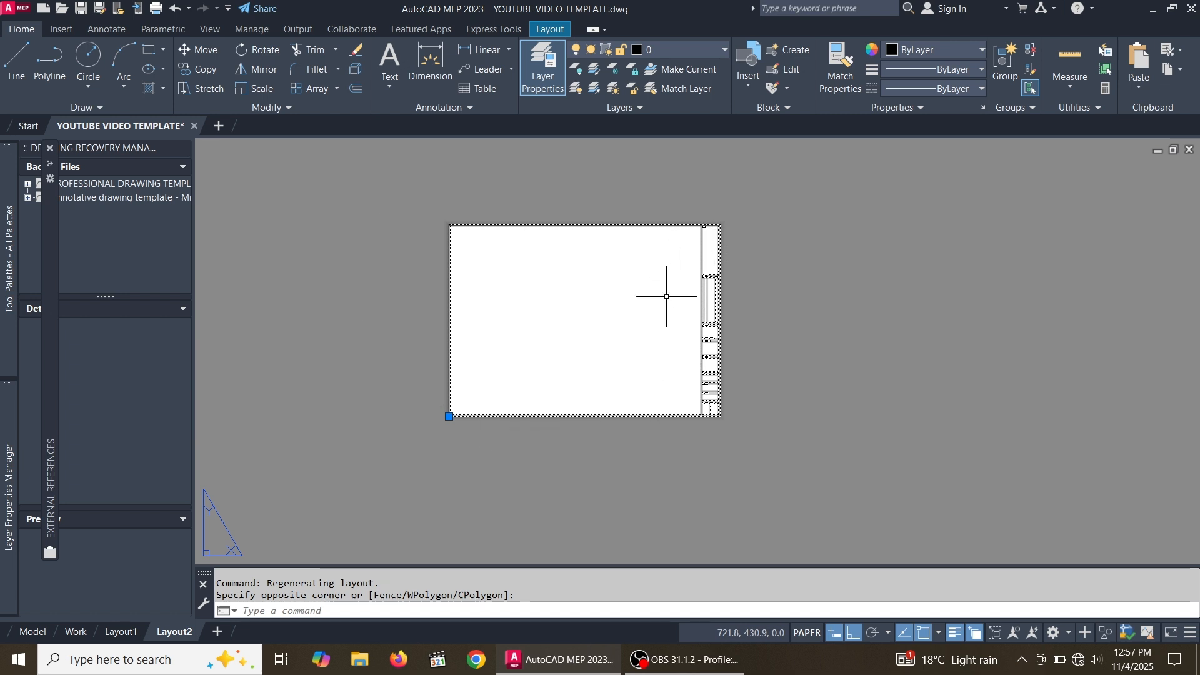
scroll(667, 296, up, 2)
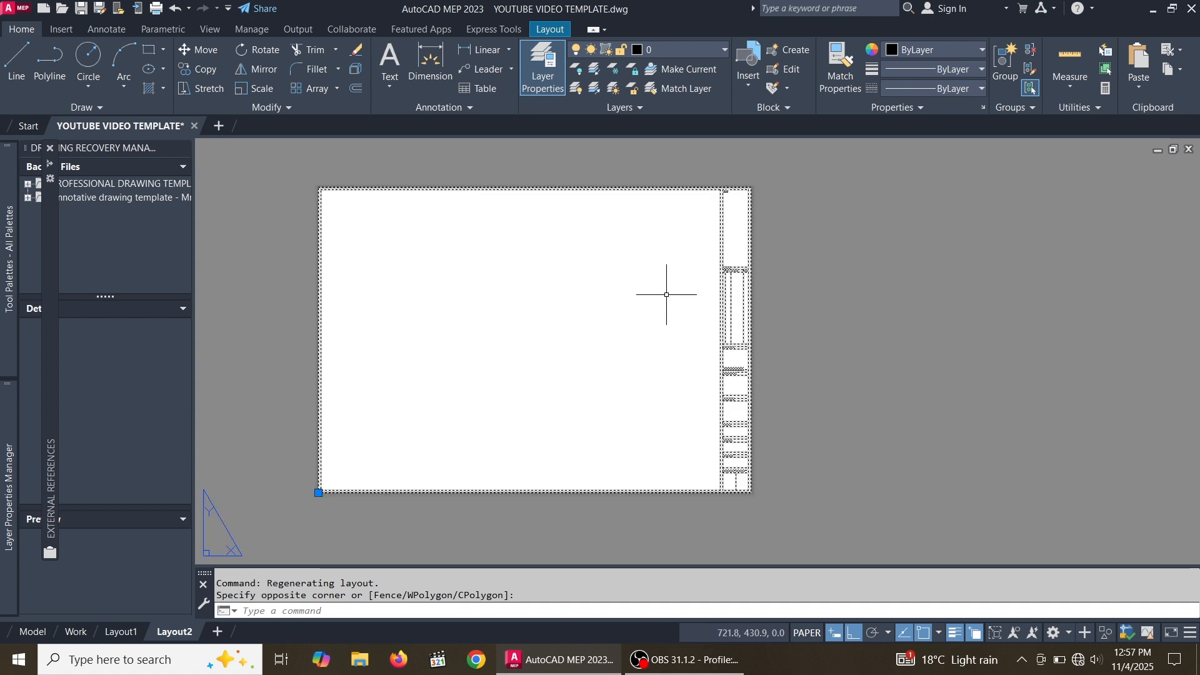
key(Escape)
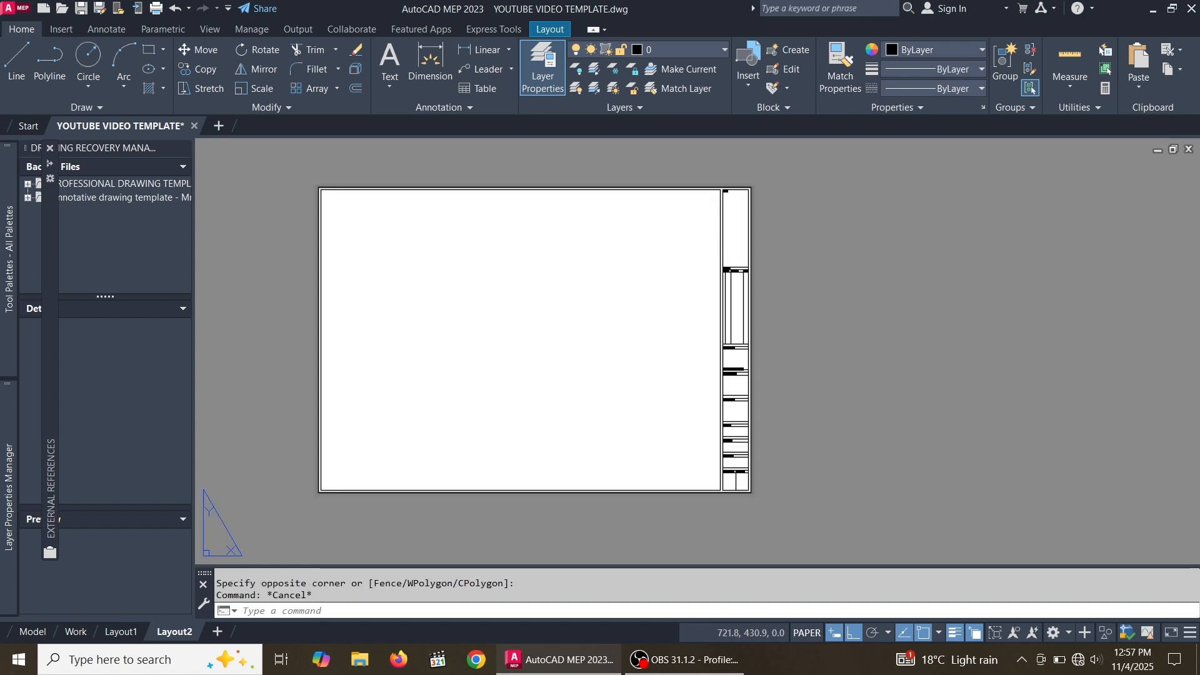
Select the title block and open it in the Block Editor
scroll(676, 296, down, 2)
scroll(712, 313, up, 5)
click(789, 357)
click(661, 289)
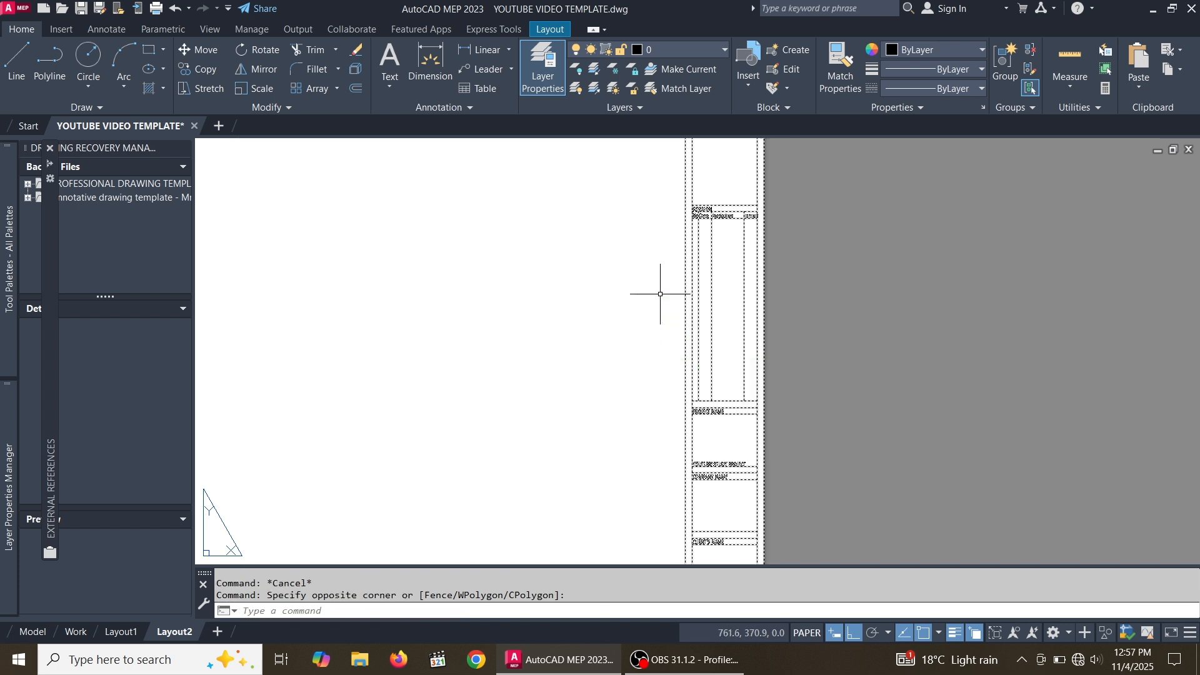
scroll(661, 290, down, 3)
right_click(751, 214)
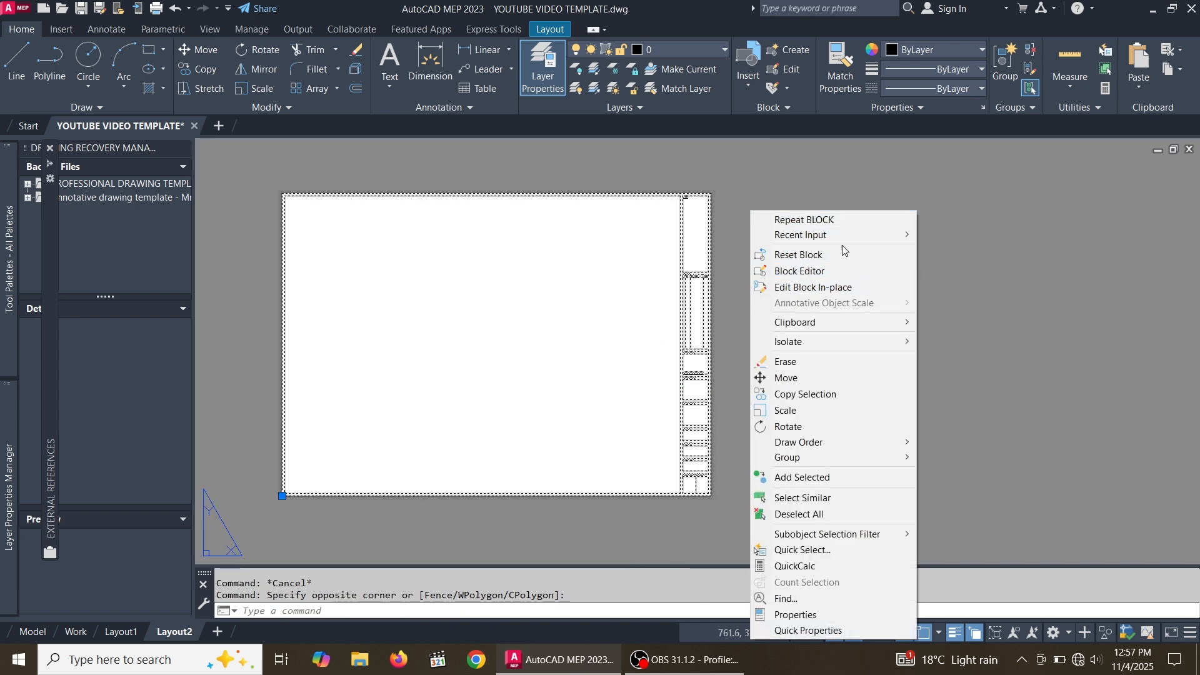
click(831, 274)
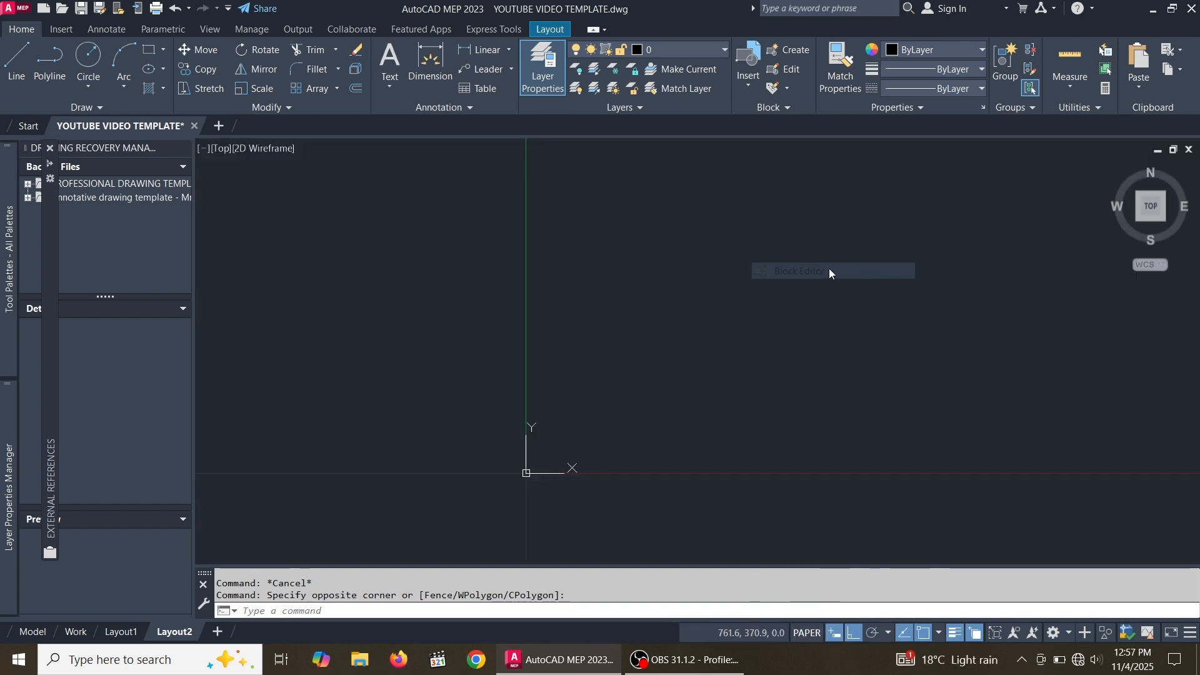
Start a Linear parameter and pick its start point on the title block's left border
scroll(618, 267, down, 2)
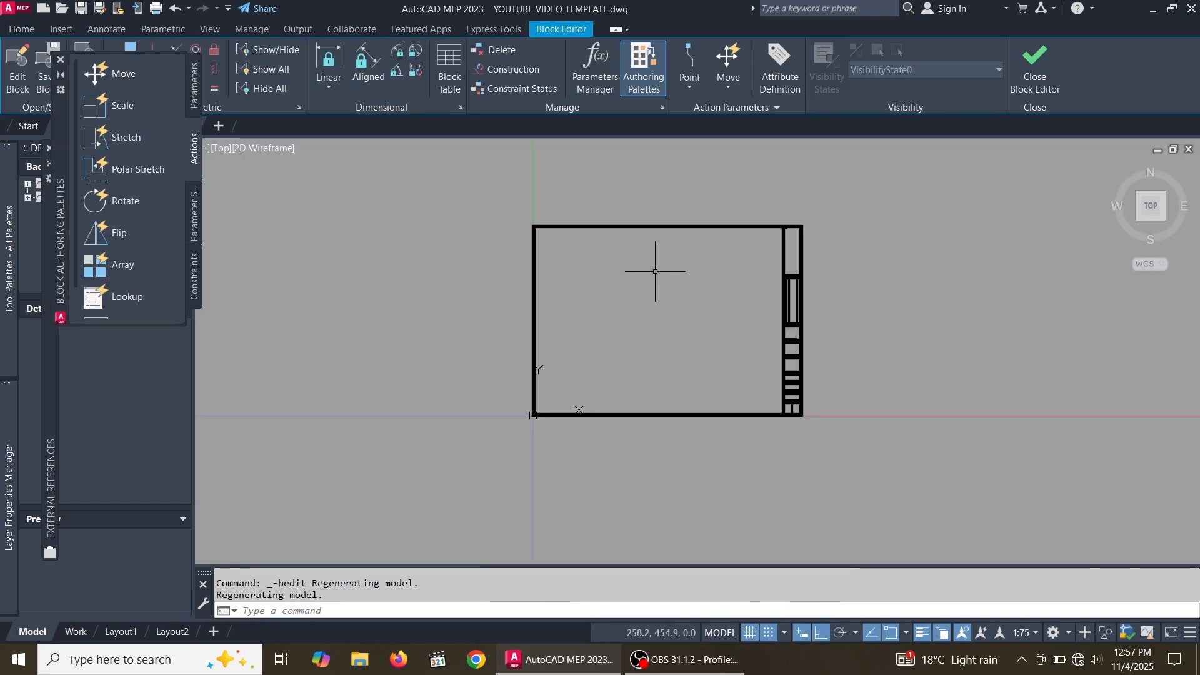
scroll(729, 287, up, 2)
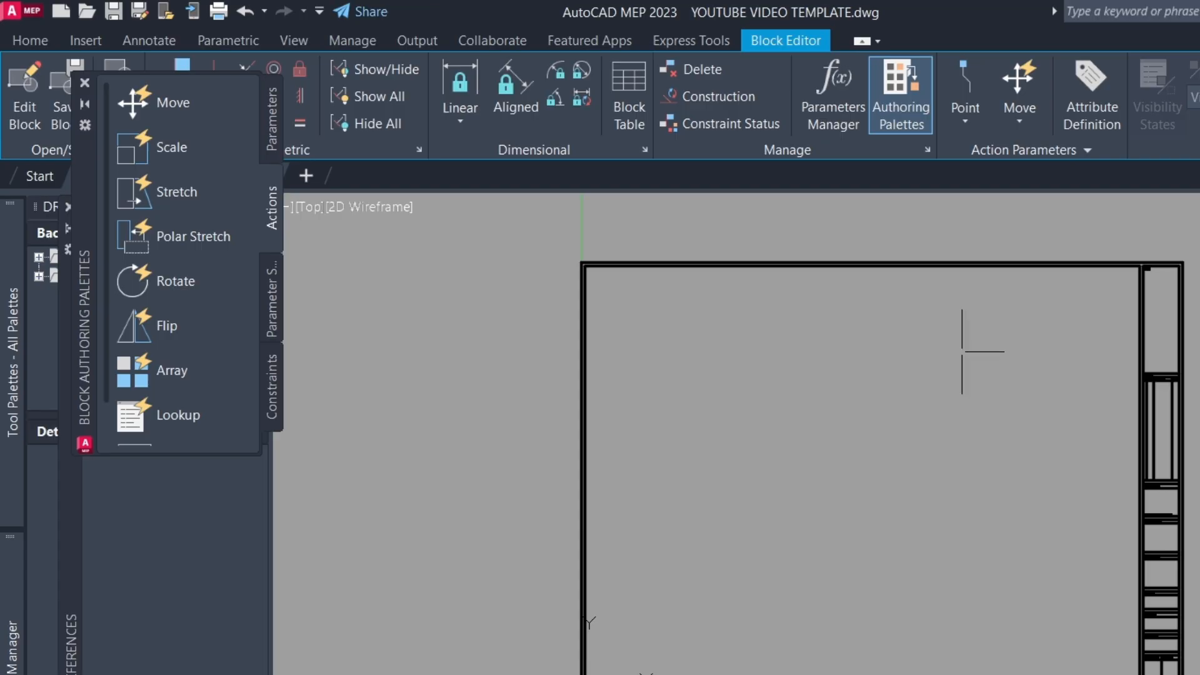
click(270, 133)
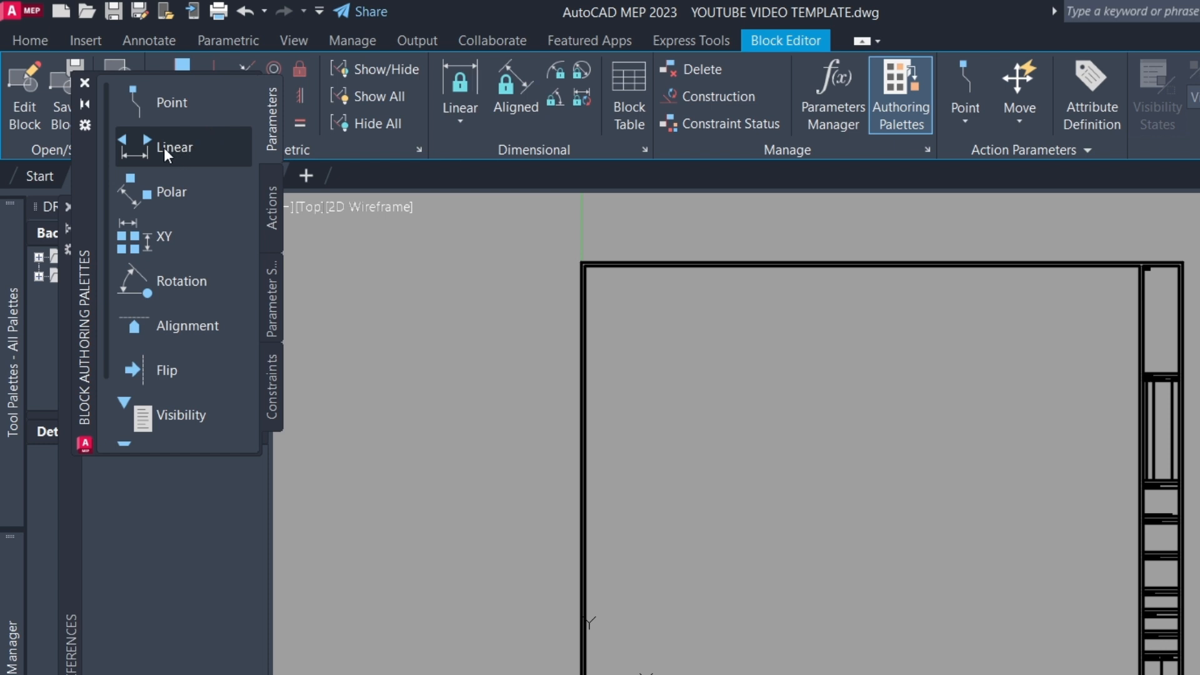
scroll(573, 368, down, 4)
scroll(584, 418, up, 4)
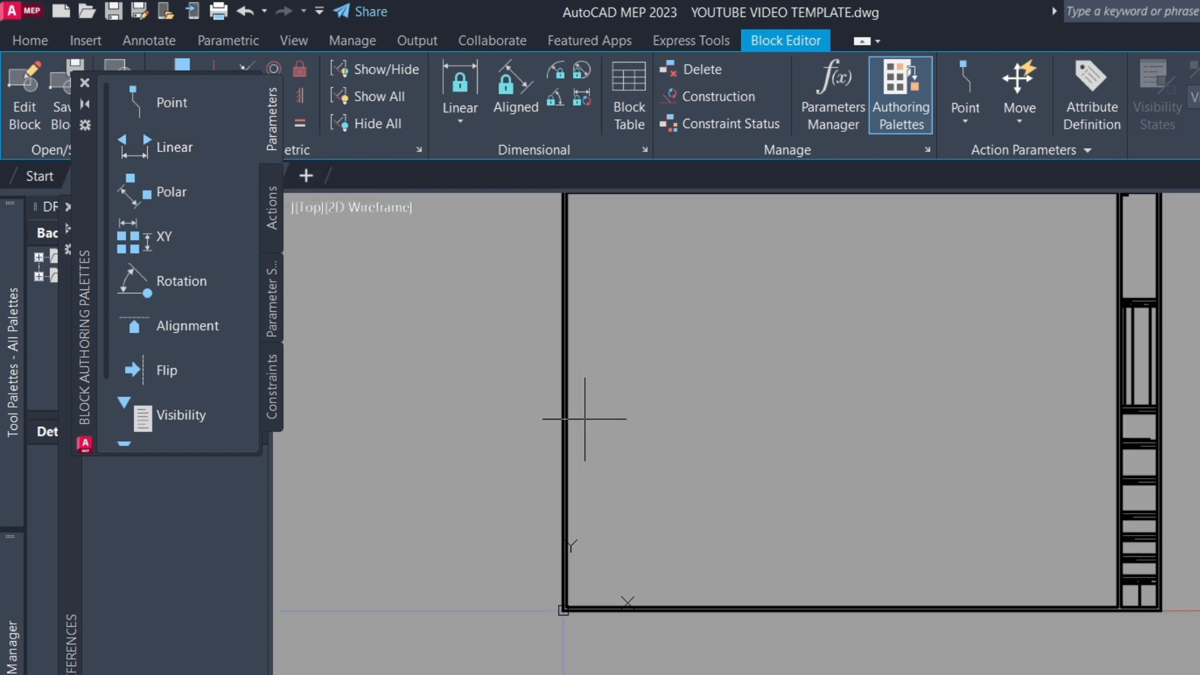
scroll(574, 413, down, 2)
scroll(579, 422, up, 5)
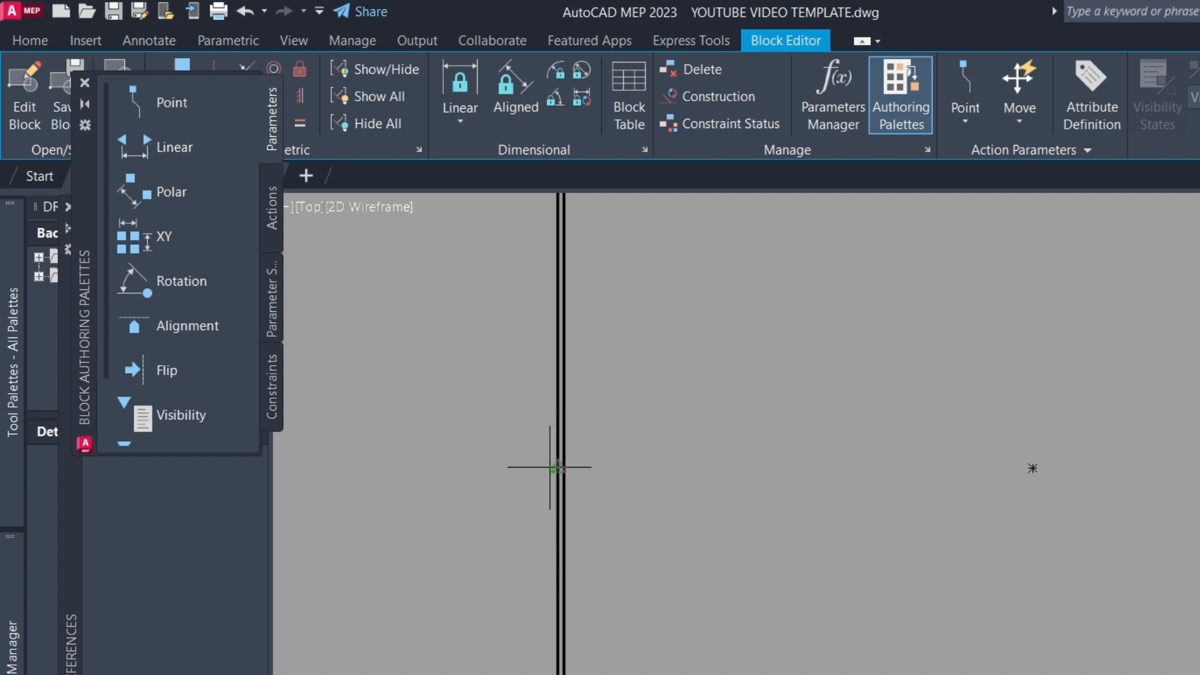
scroll(549, 468, up, 5)
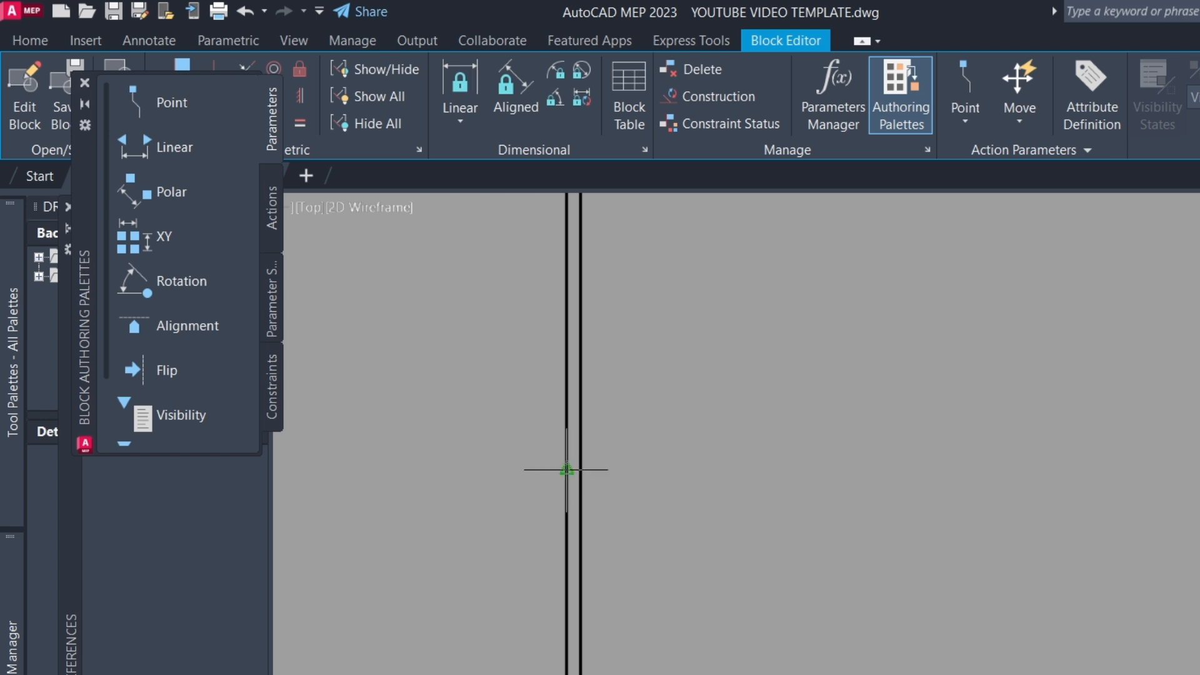
click(566, 469)
Pick the parameter's end point on the right border, about 845 units across, and place its label
scroll(503, 463, down, 6)
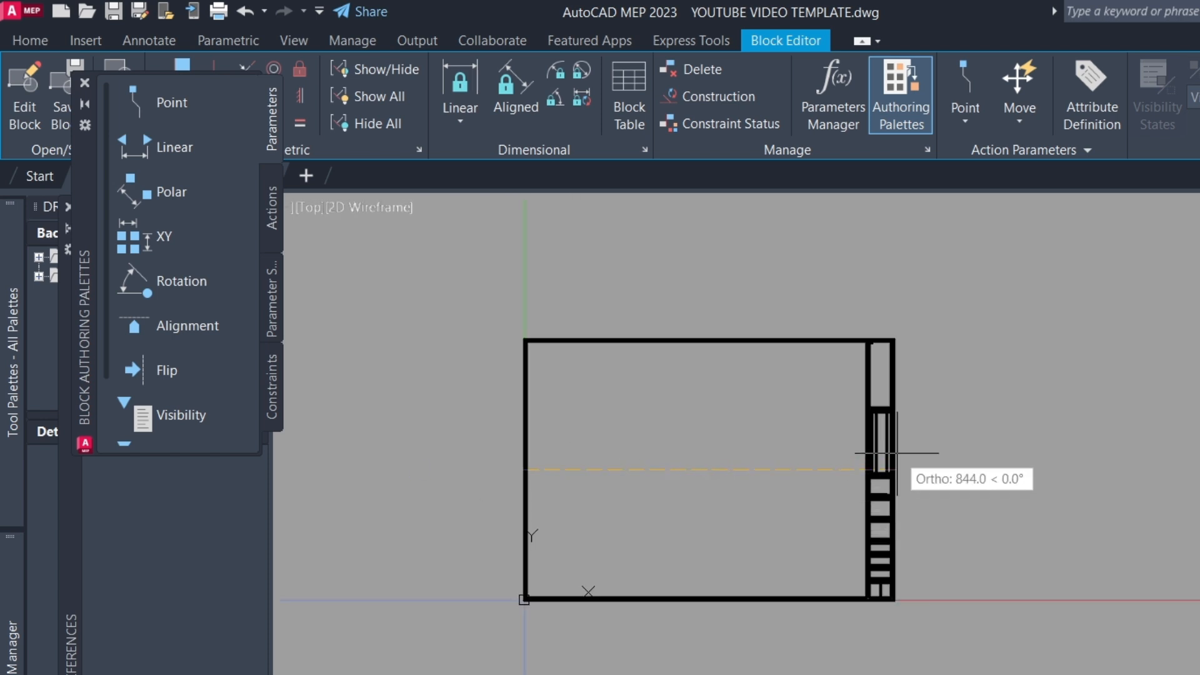
scroll(896, 454, up, 5)
scroll(852, 562, up, 4)
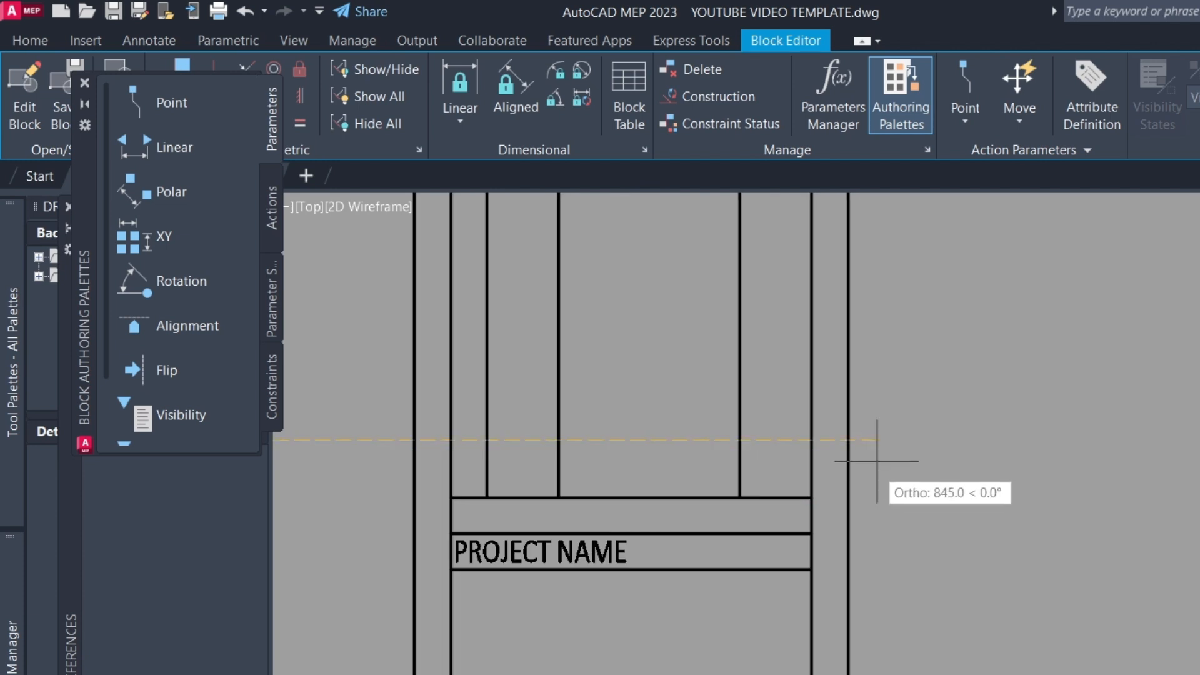
click(848, 440)
scroll(848, 440, down, 6)
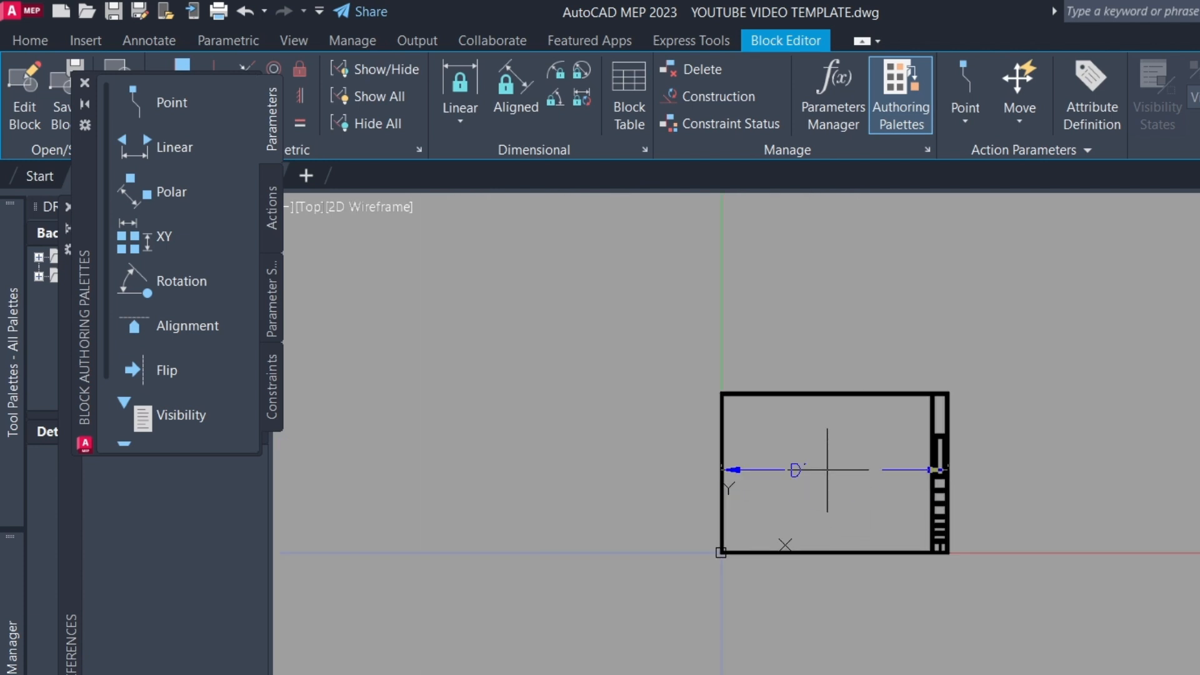
click(829, 473)
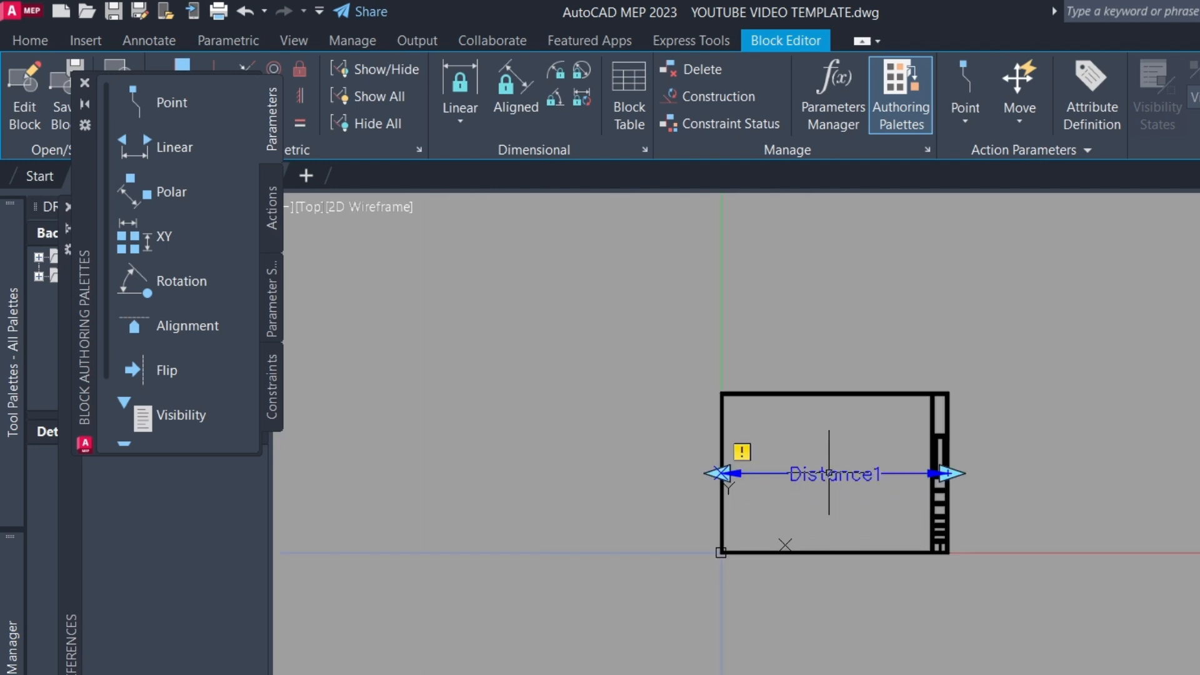
Add a Scale action to the horizontal Distance1 parameter, window-selecting the entire title block as its objects
scroll(828, 473, up, 4)
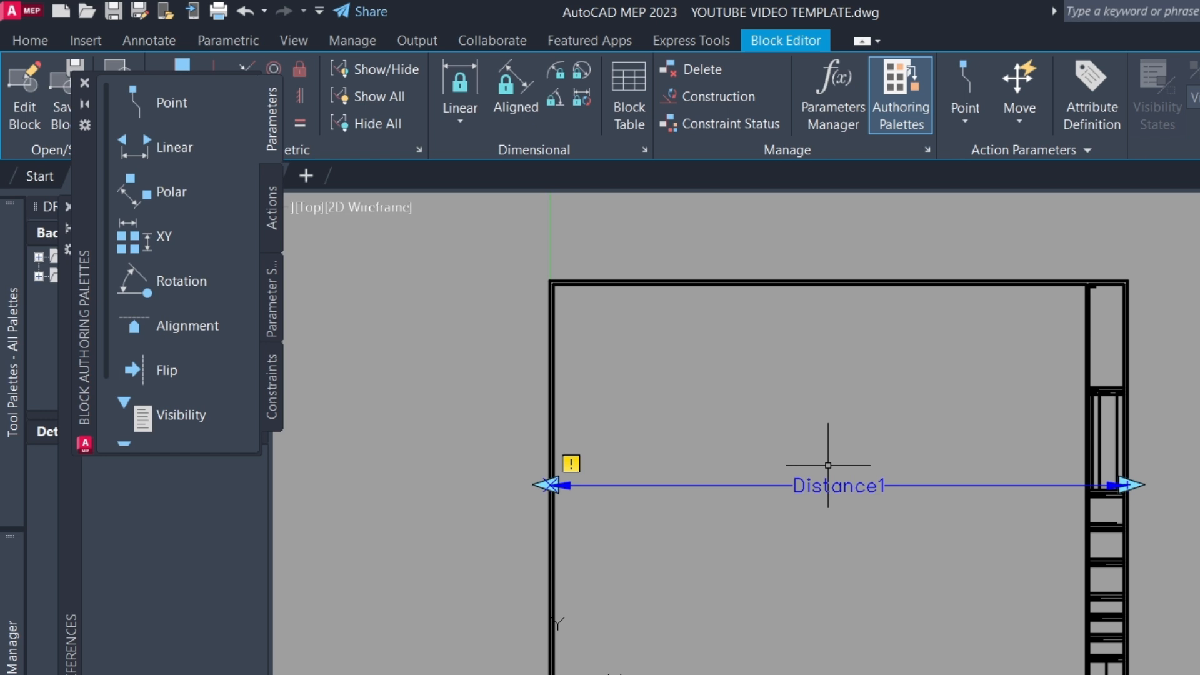
click(271, 215)
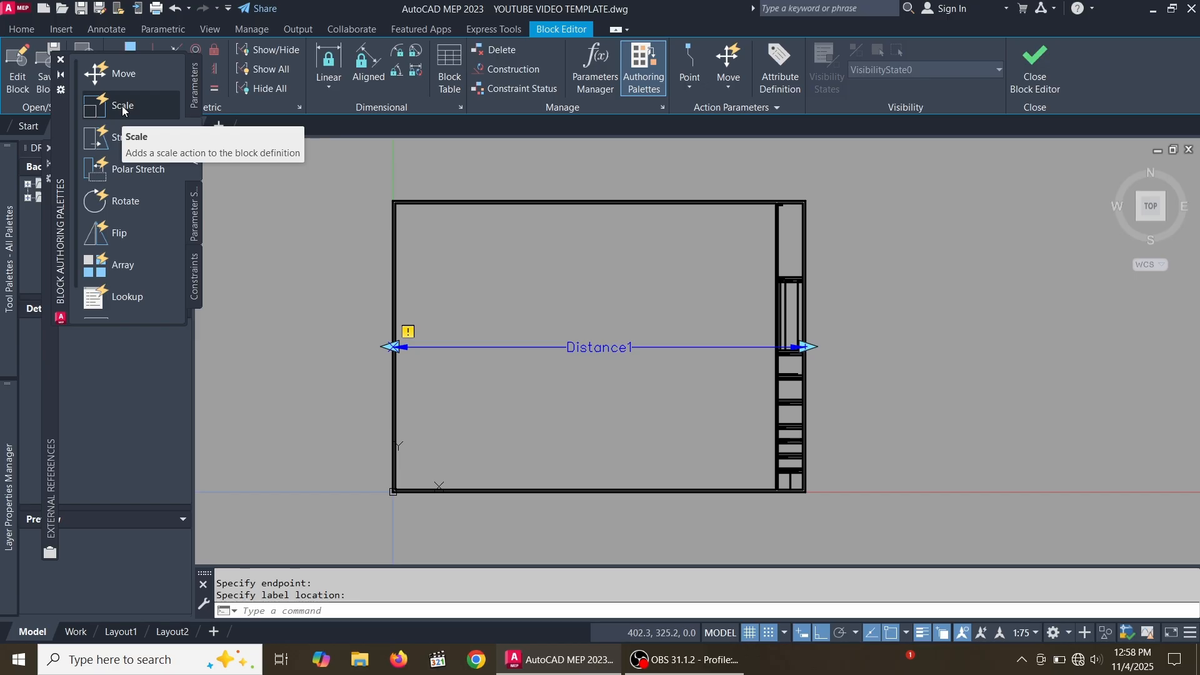
click(171, 148)
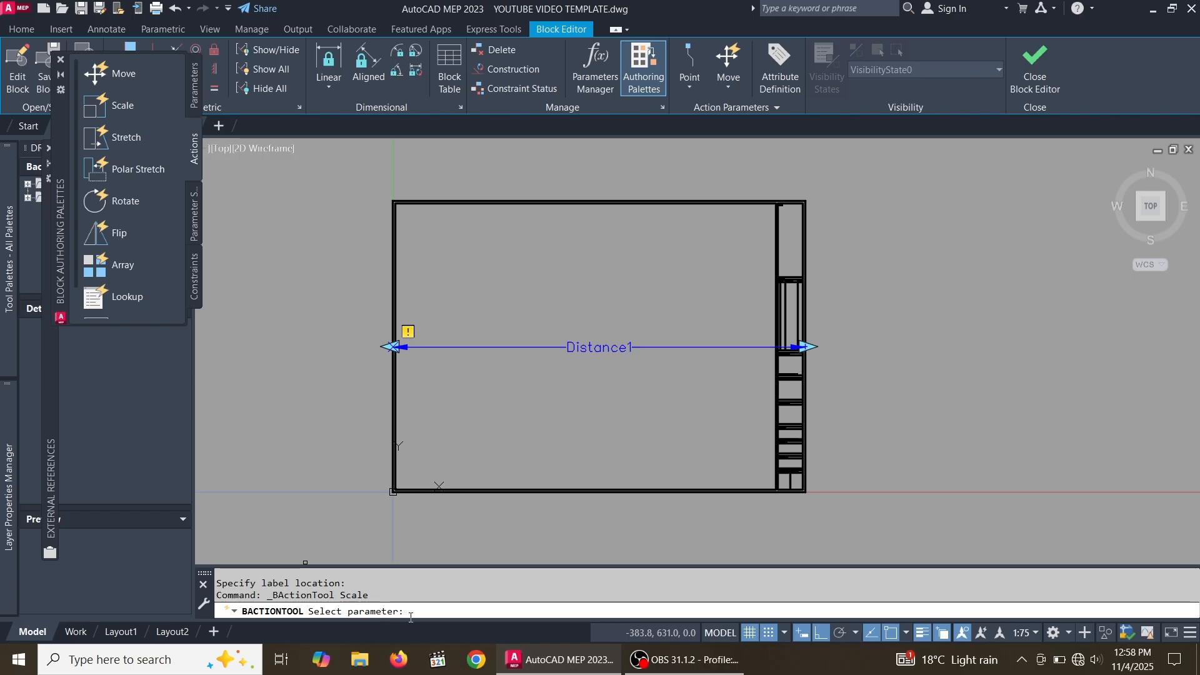
scroll(628, 351, up, 4)
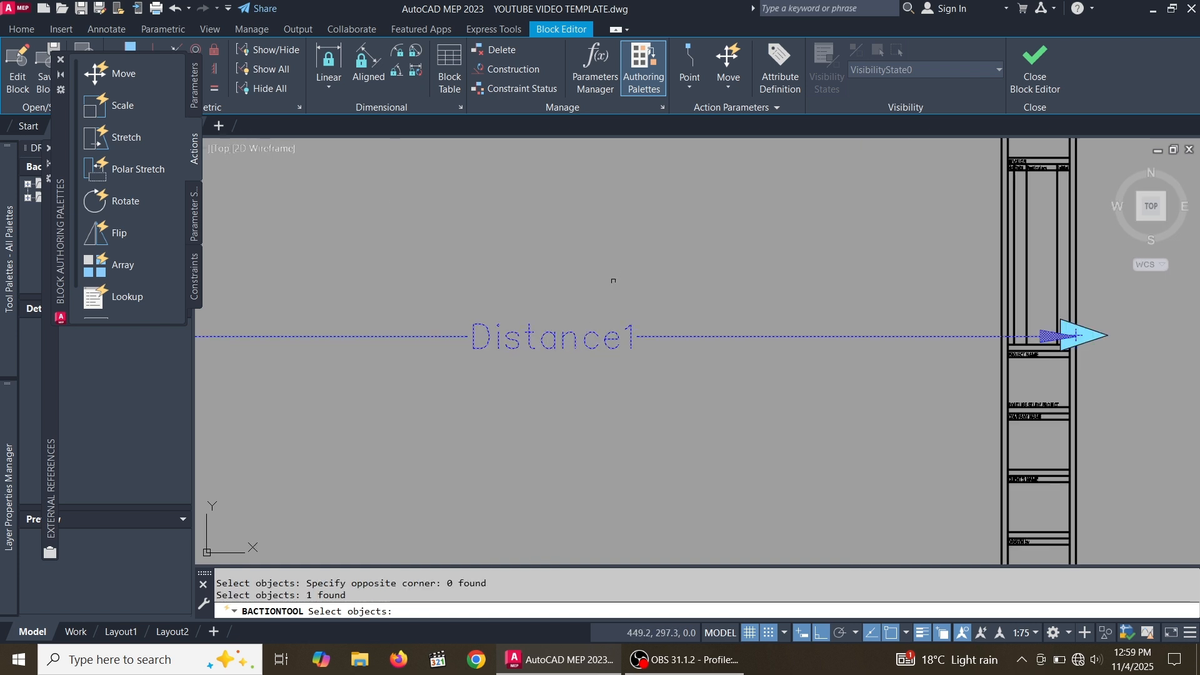
scroll(441, 545, down, 4)
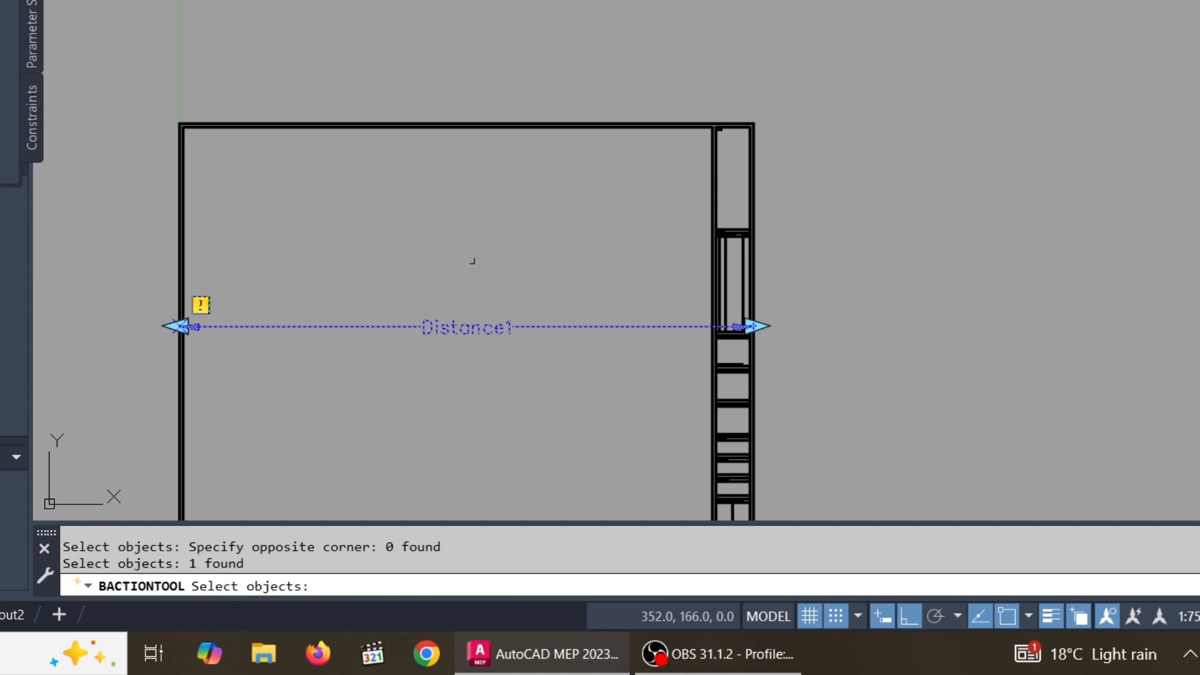
scroll(550, 238, down, 4)
scroll(568, 230, up, 2)
click(741, 448)
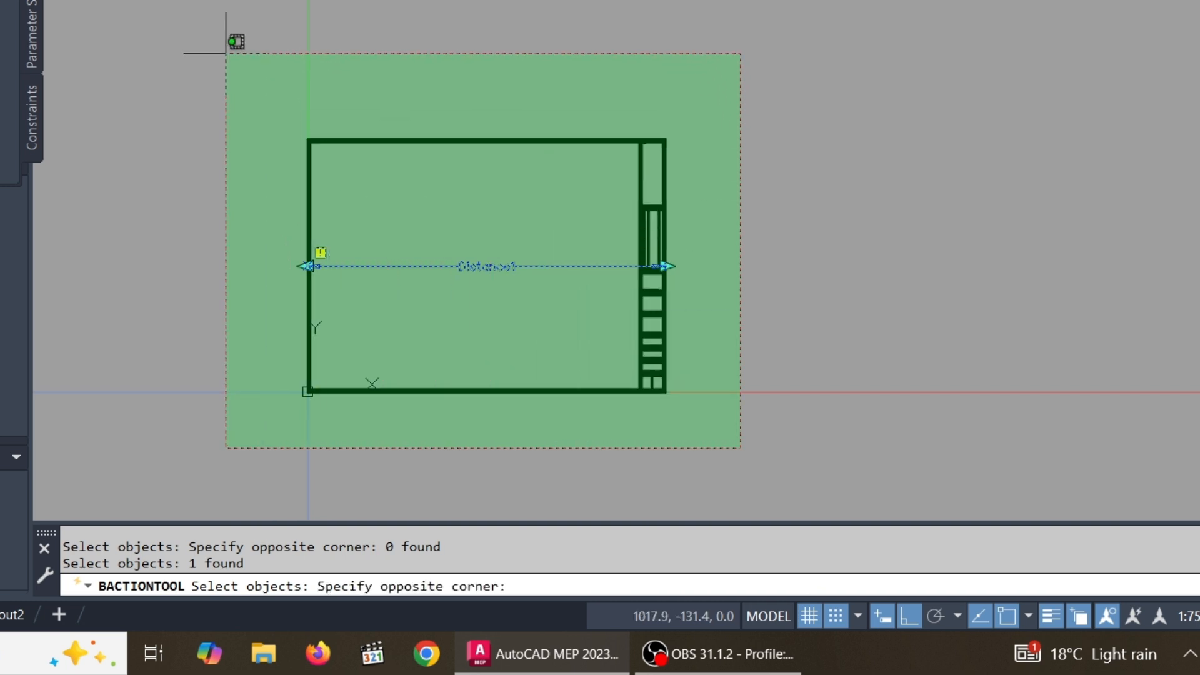
click(227, 54)
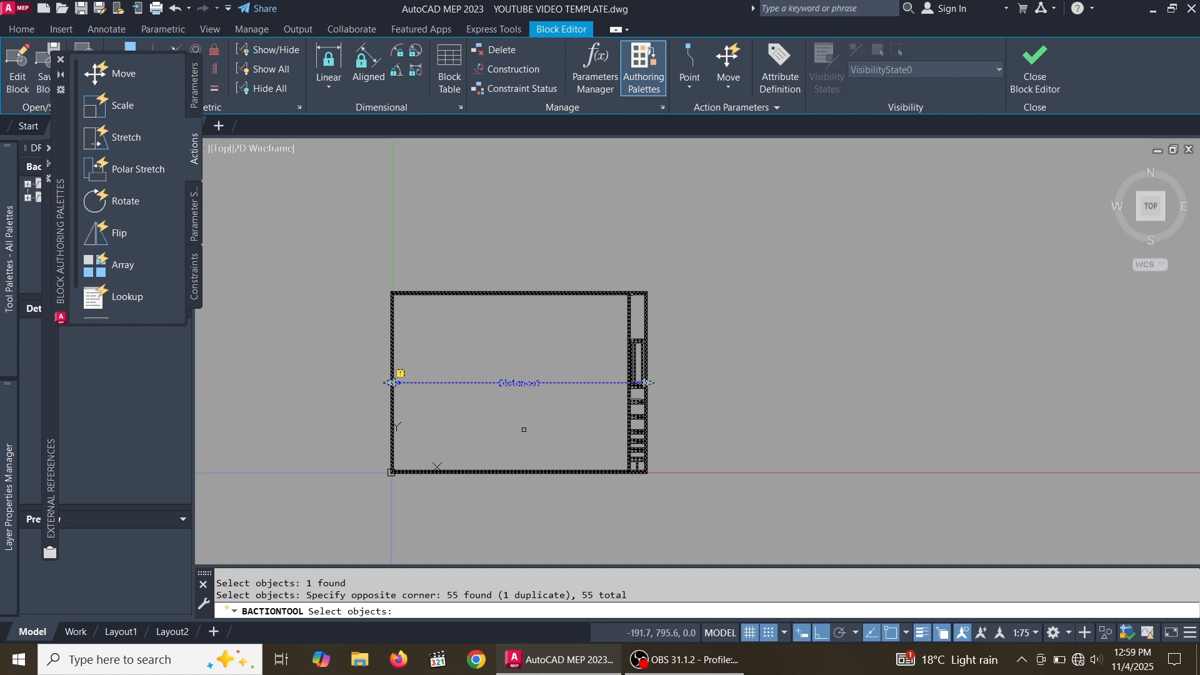
key(Return)
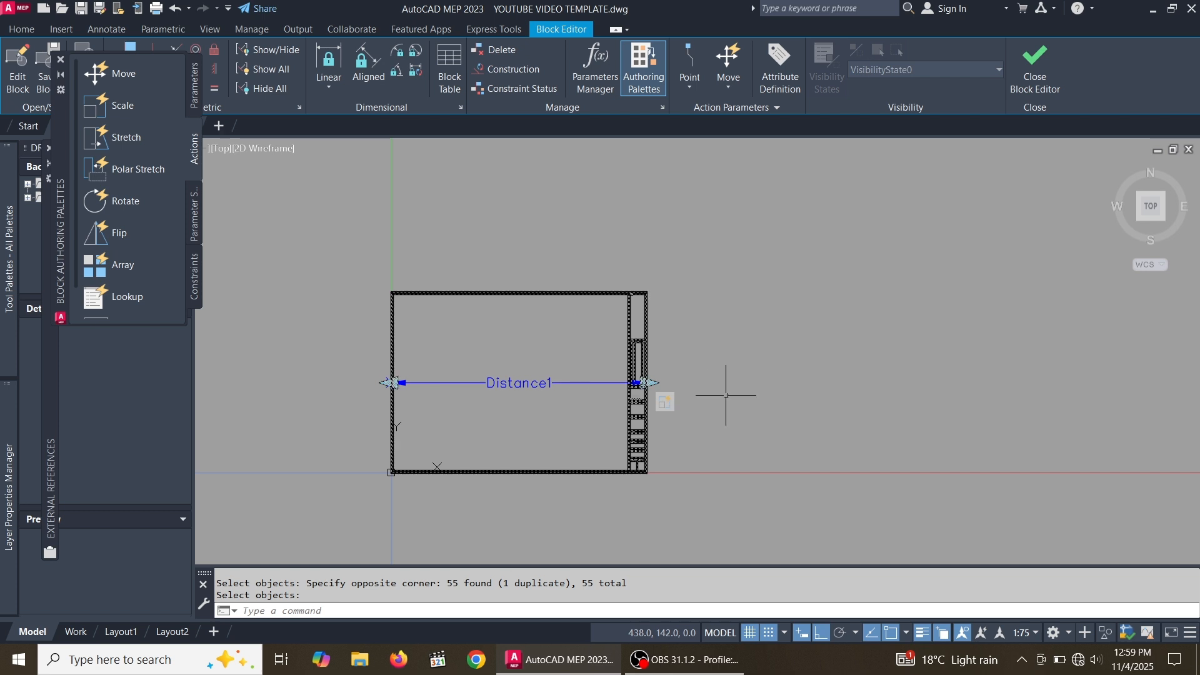
Start a second Linear parameter and pick its start point at the midpoint of the title block's top border
scroll(725, 395, down, 3)
scroll(792, 400, up, 3)
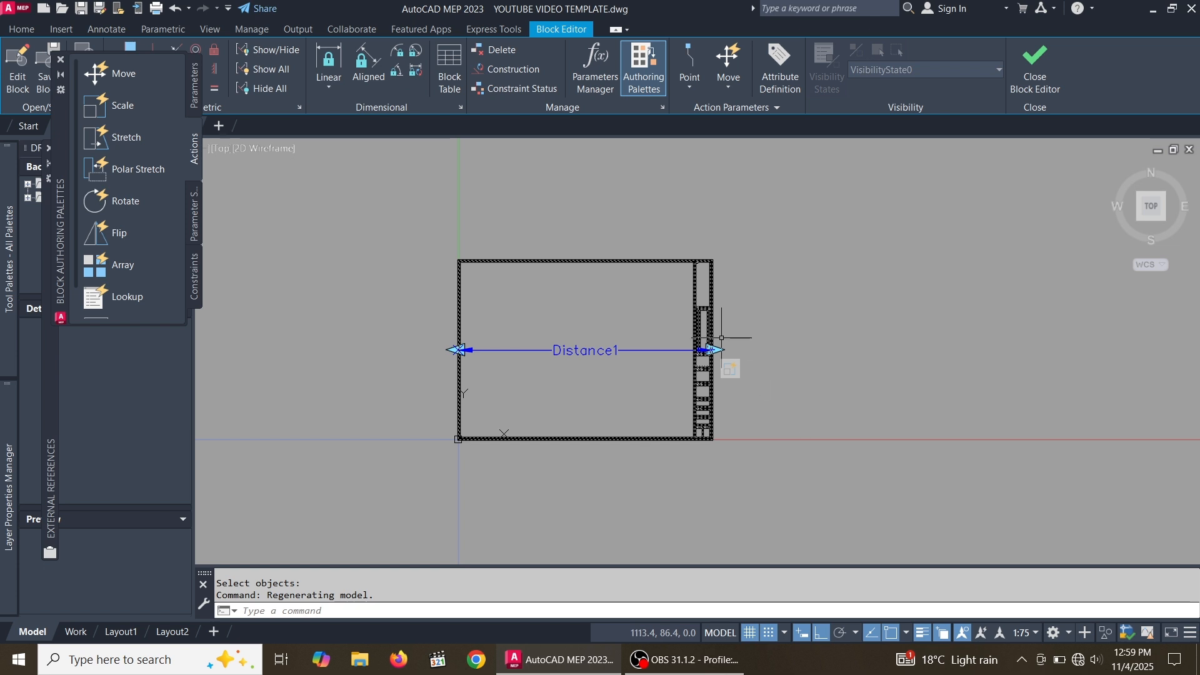
click(193, 92)
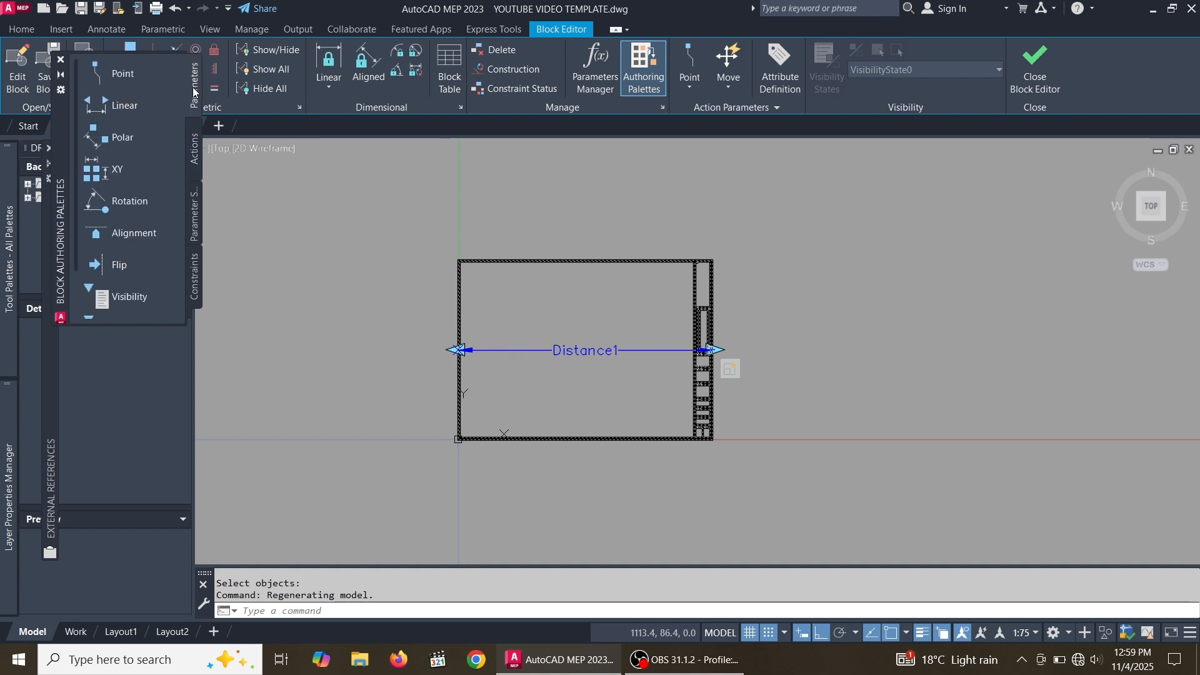
click(117, 107)
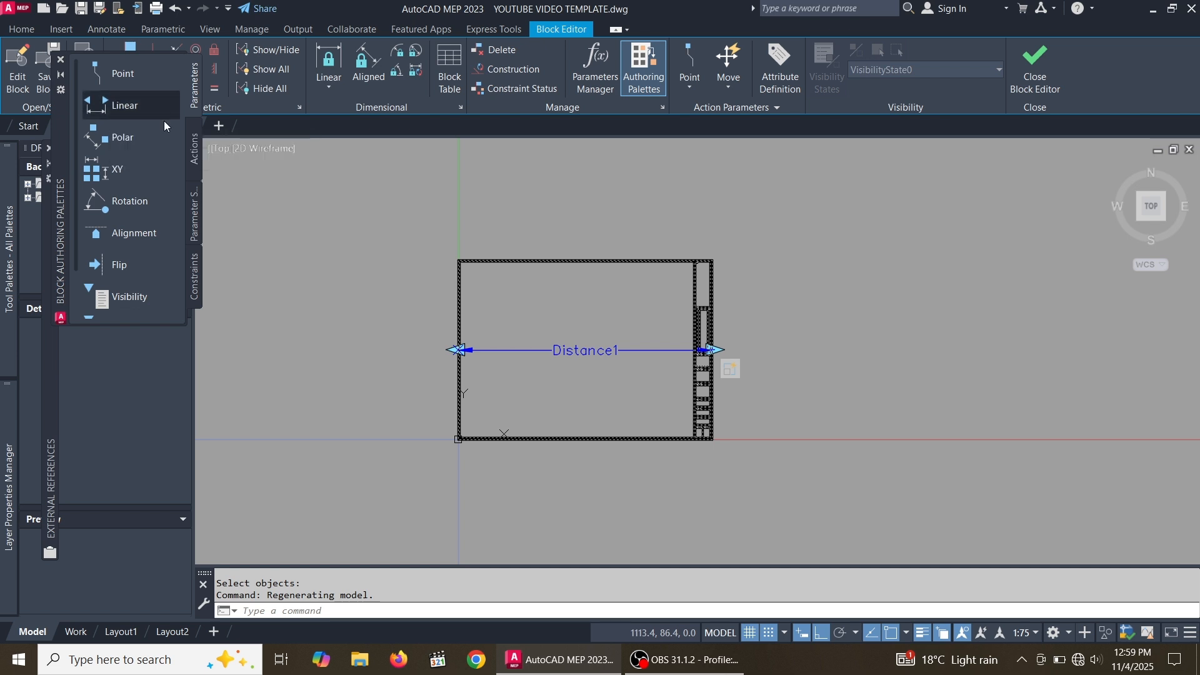
scroll(589, 460, up, 8)
scroll(641, 419, down, 4)
scroll(641, 418, up, 4)
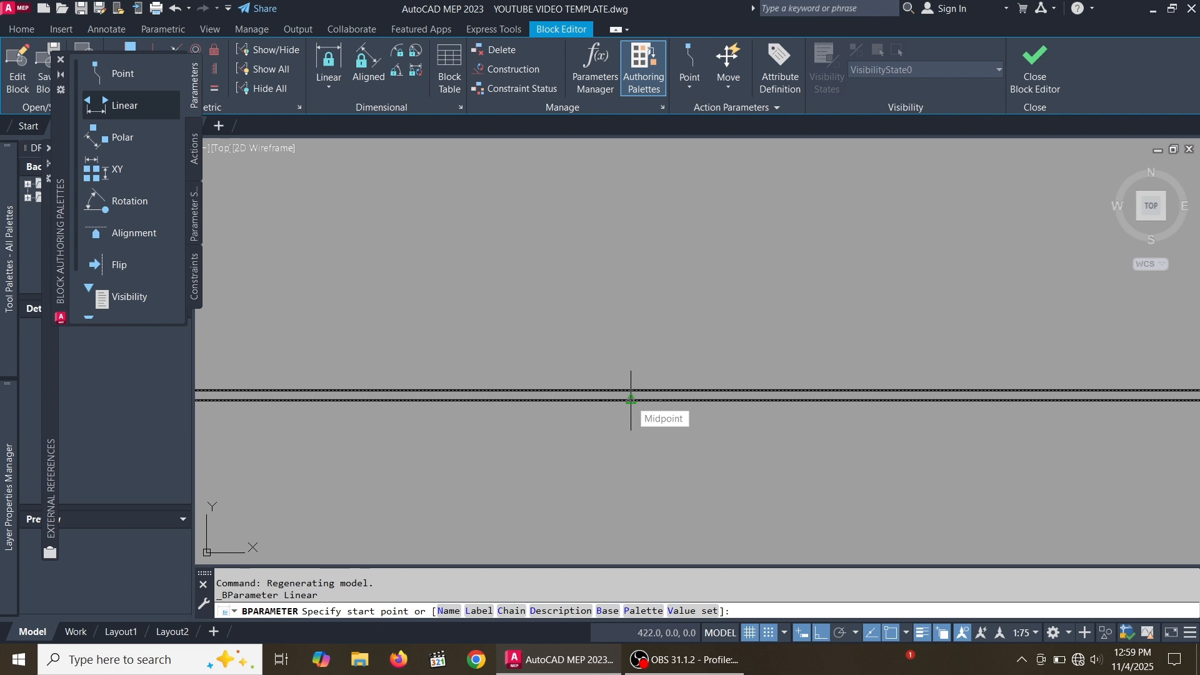
click(631, 398)
Pick the vertical parameter's end point on the bottom border and place its label
scroll(613, 357, down, 5)
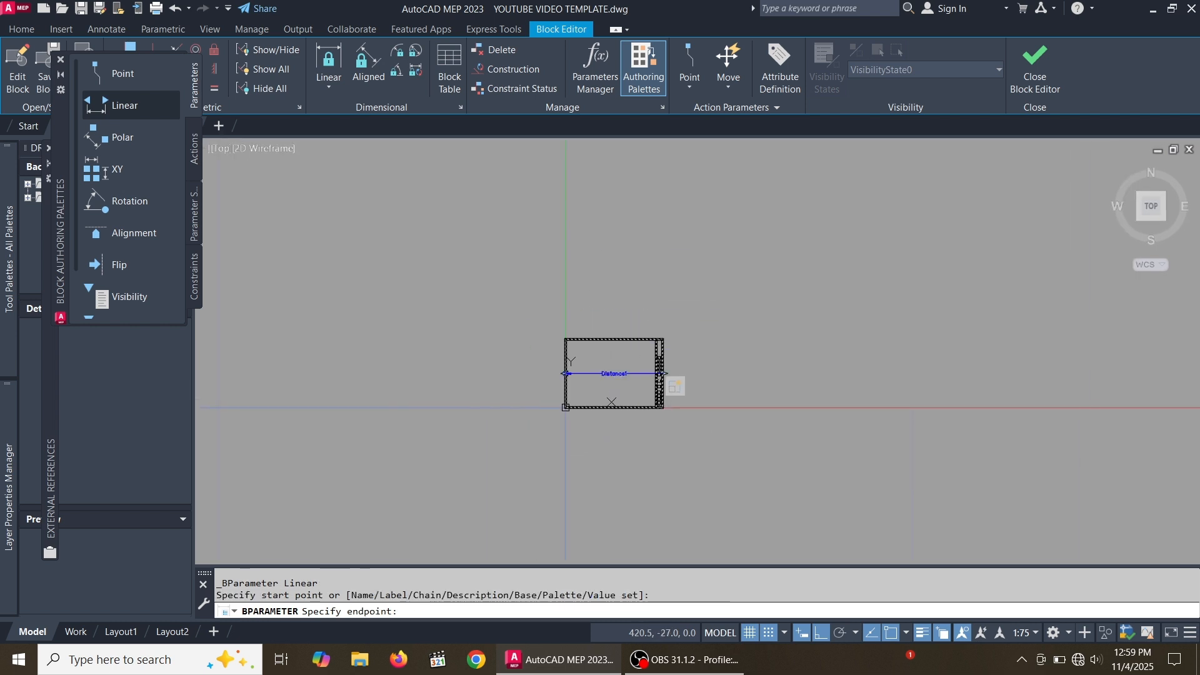
scroll(616, 369, up, 2)
scroll(621, 268, up, 6)
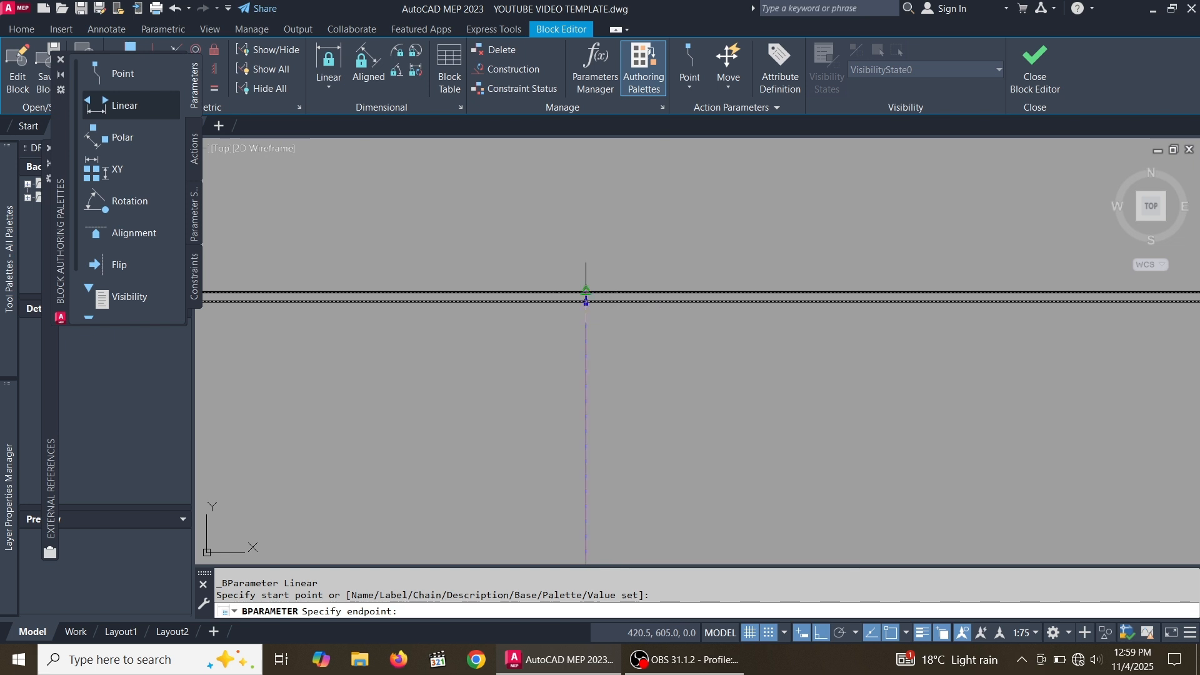
click(585, 299)
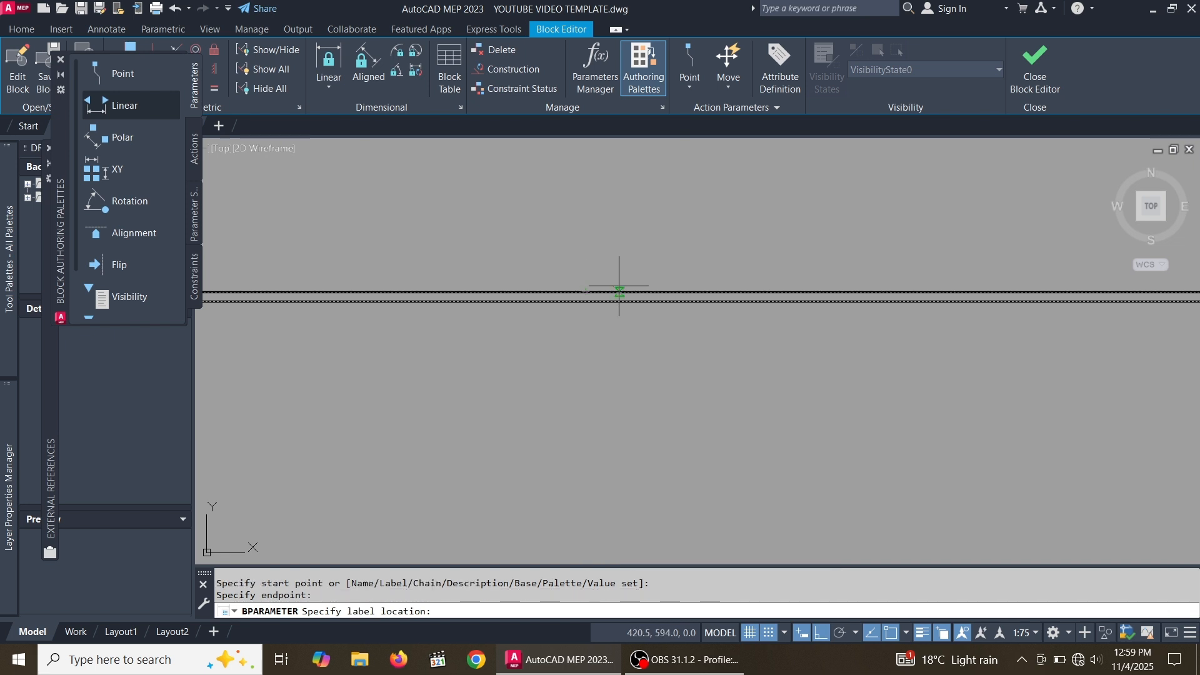
scroll(616, 291, down, 4)
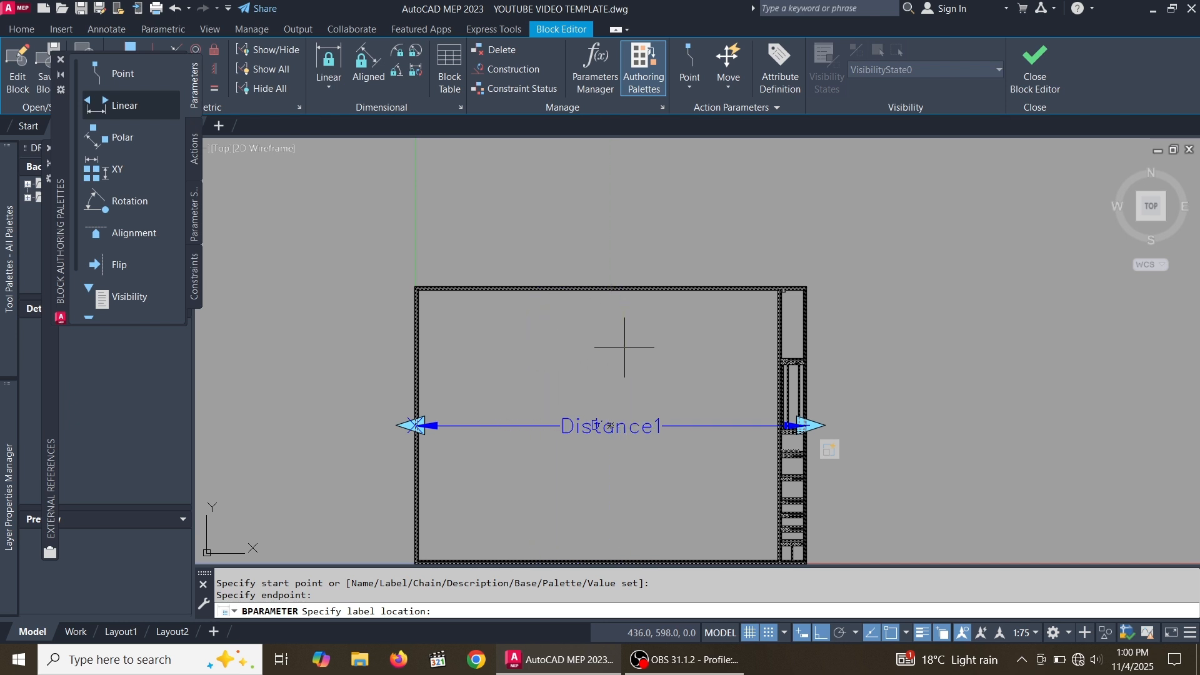
click(619, 363)
Add a Scale action to the vertical Distance2 parameter, window-selecting the entire title block as its objects
scroll(643, 490, up, 4)
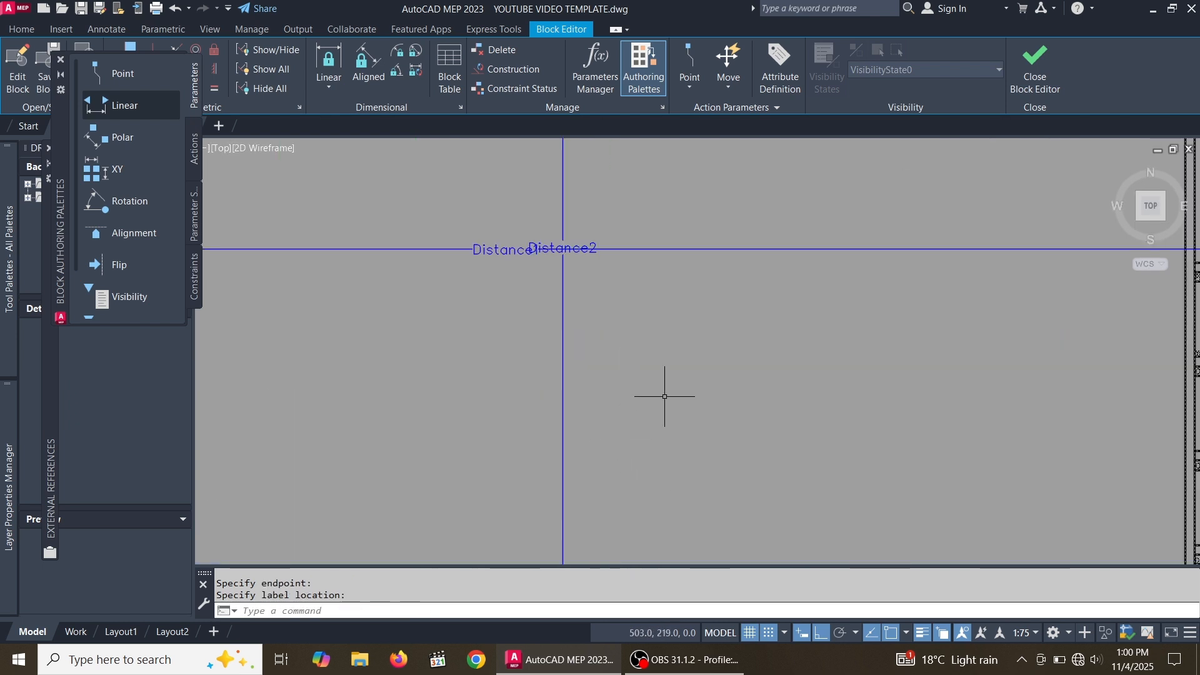
scroll(664, 396, down, 2)
scroll(616, 308, up, 2)
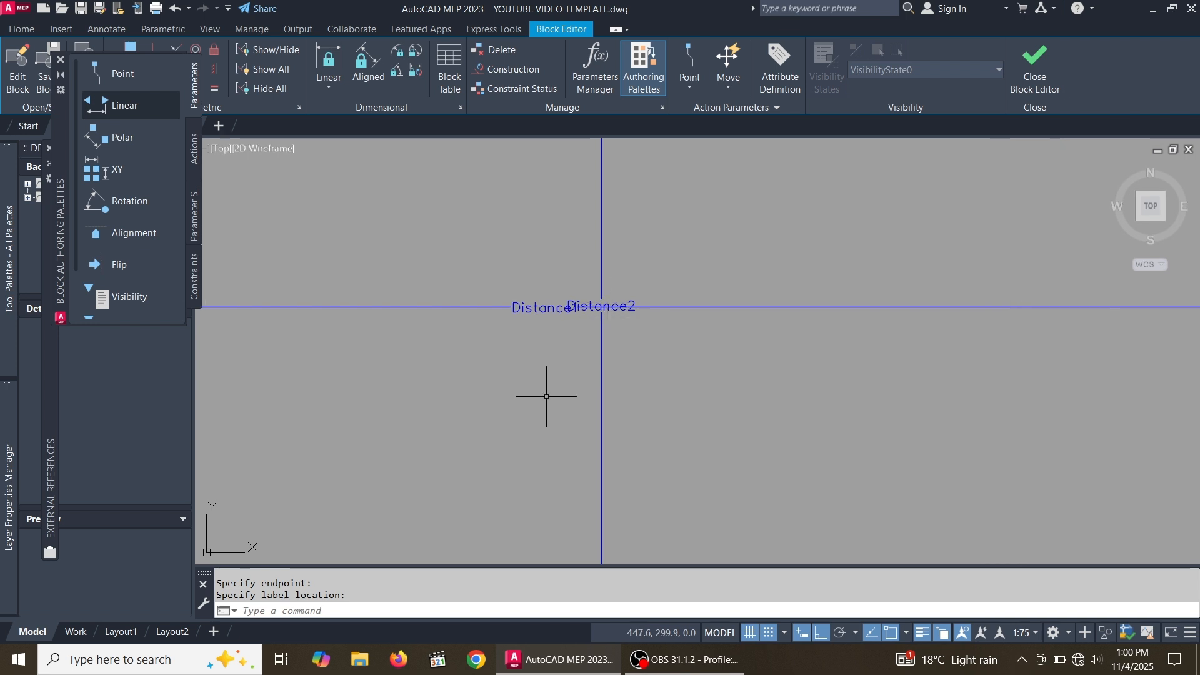
click(194, 155)
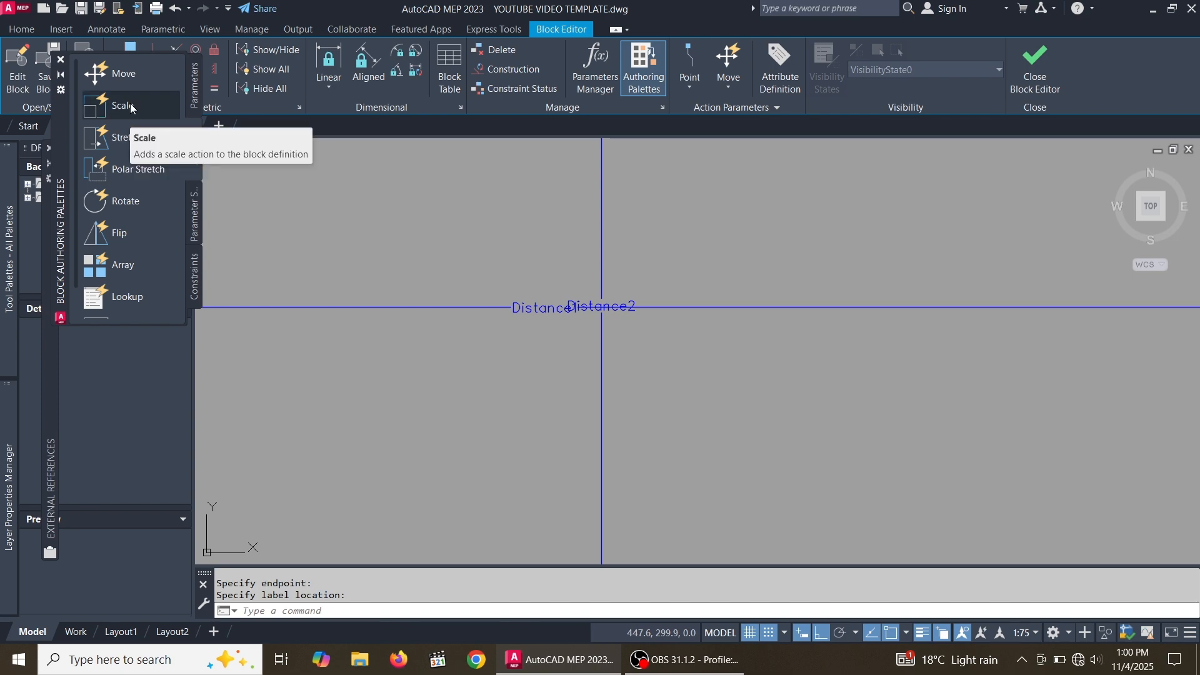
click(128, 106)
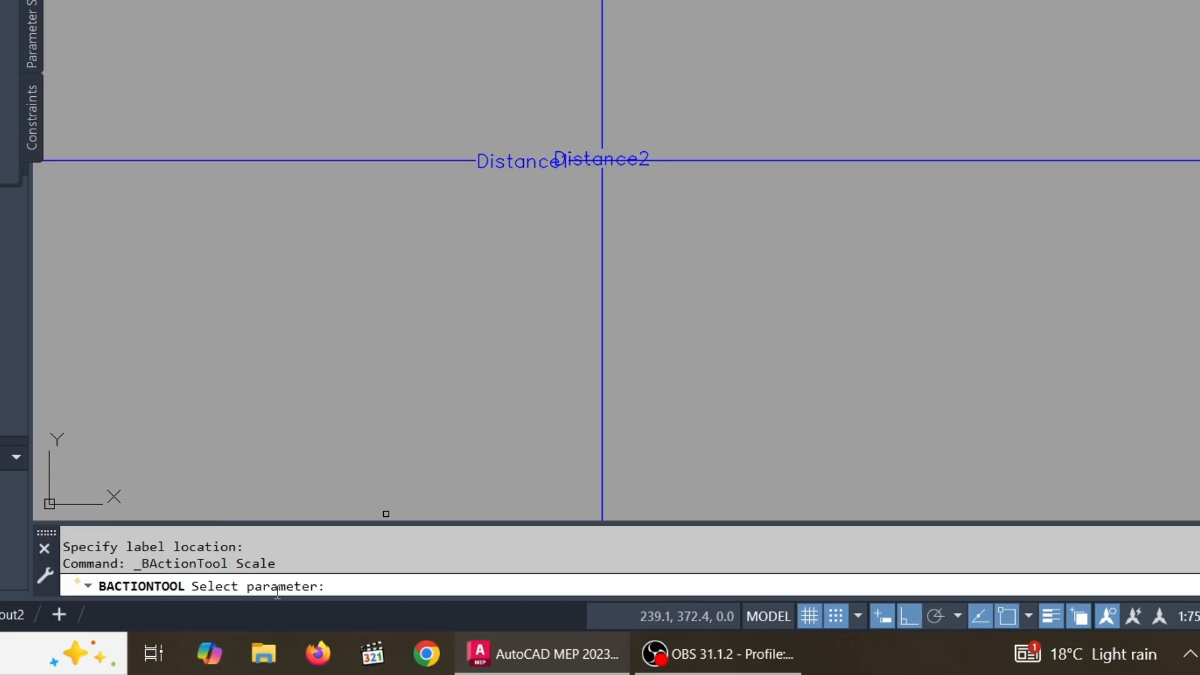
scroll(632, 168, up, 10)
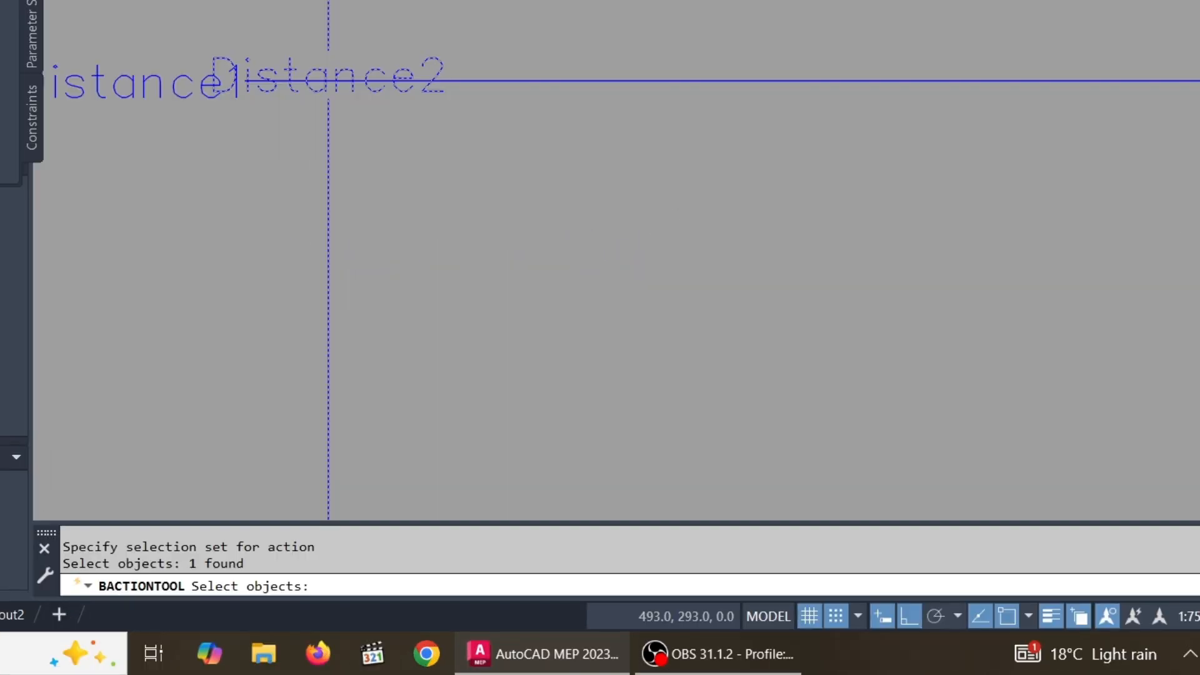
scroll(677, 212, down, 10)
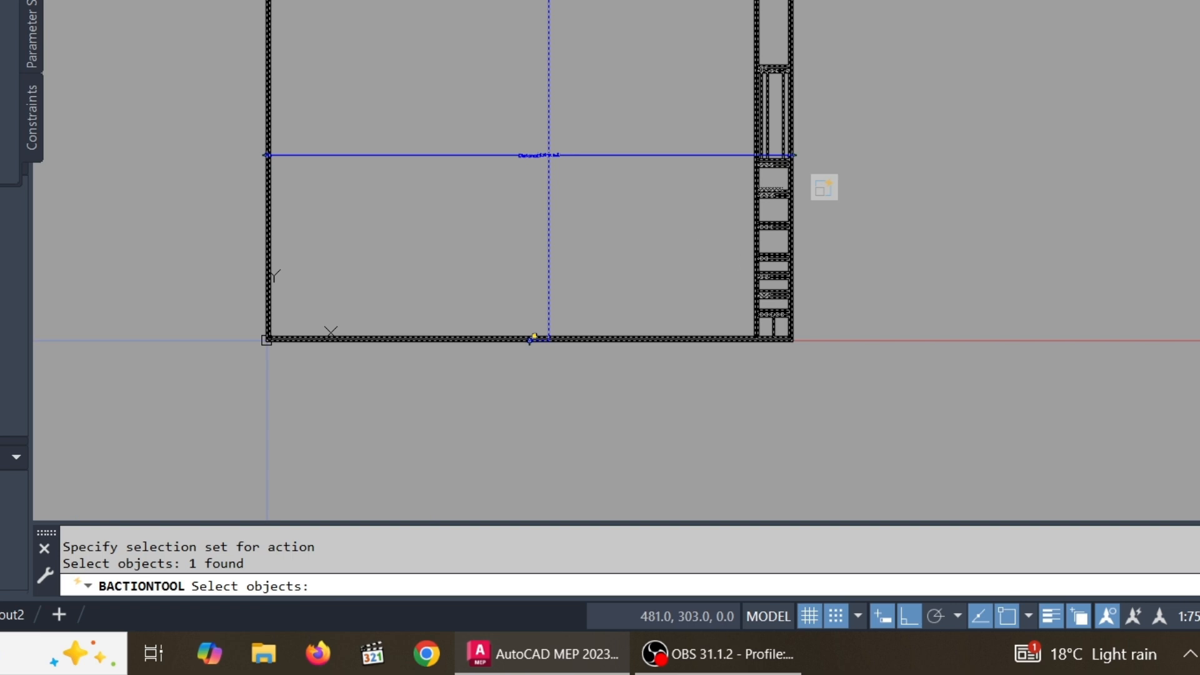
scroll(726, 303, down, 4)
scroll(684, 181, up, 2)
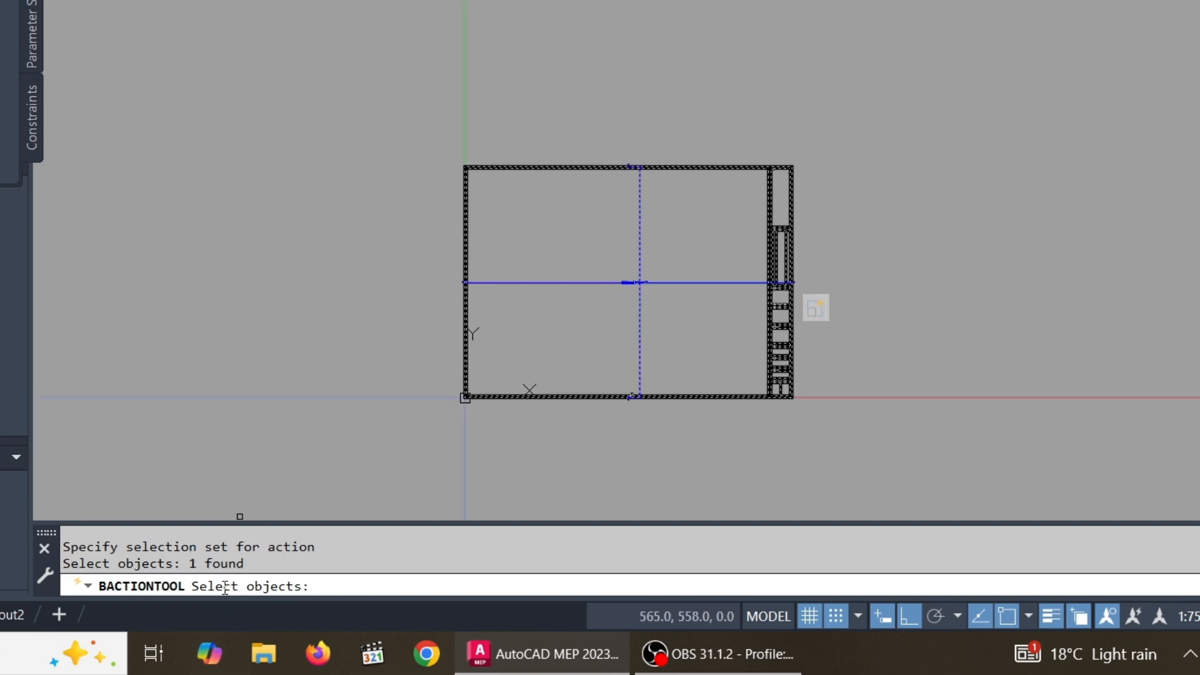
scroll(653, 446, up, 2)
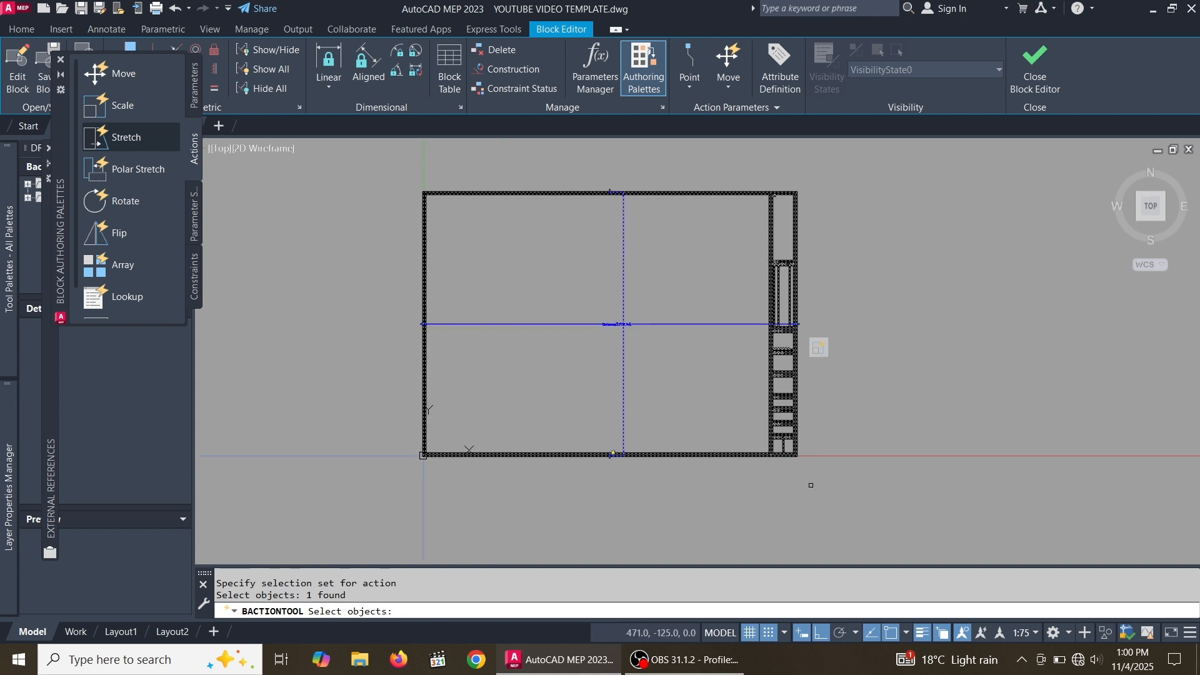
click(811, 480)
scroll(525, 359, down, 4)
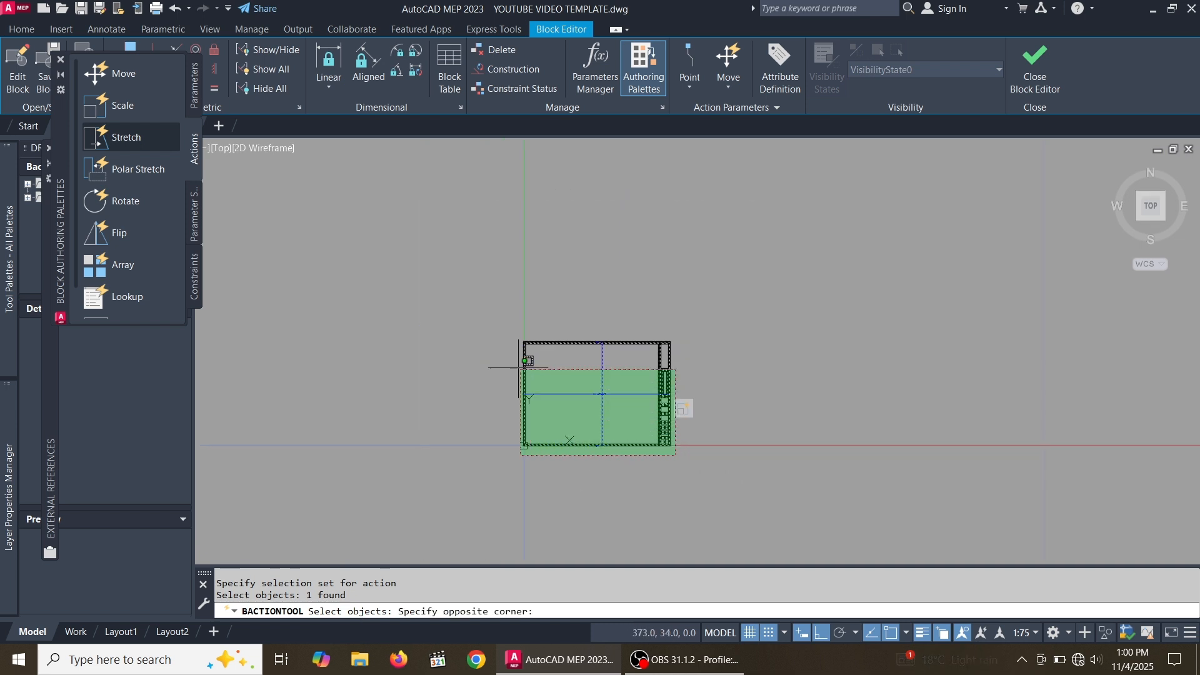
scroll(512, 286, up, 4)
click(512, 286)
scroll(519, 288, down, 4)
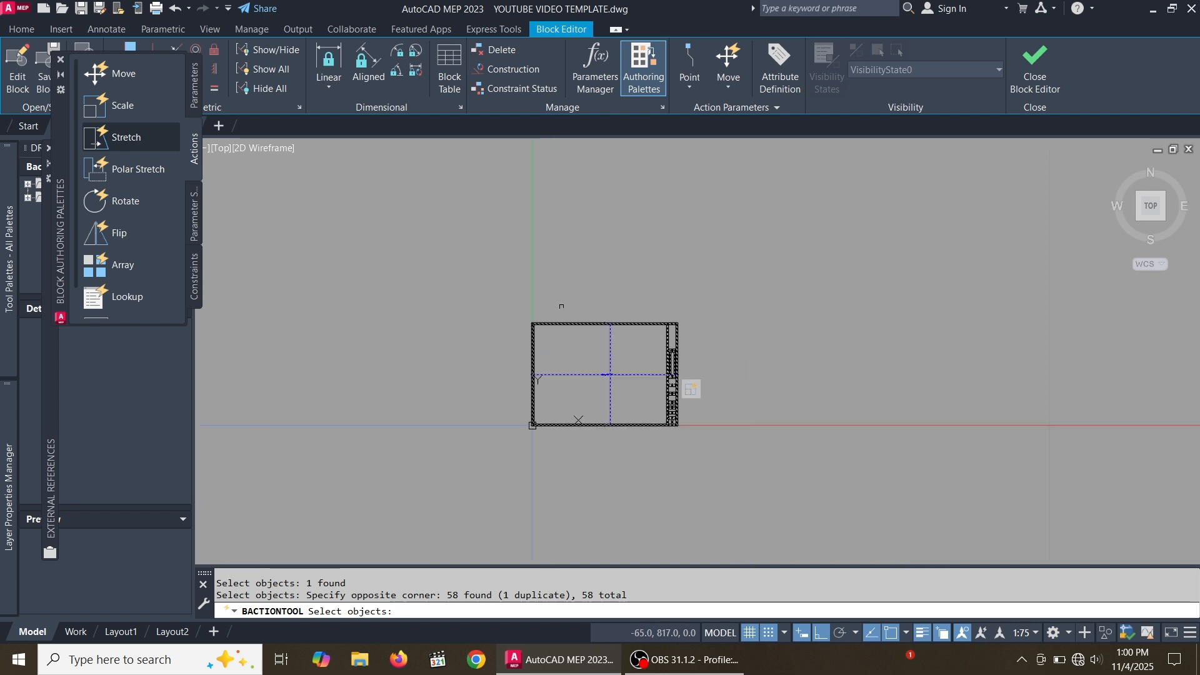
scroll(610, 365, up, 2)
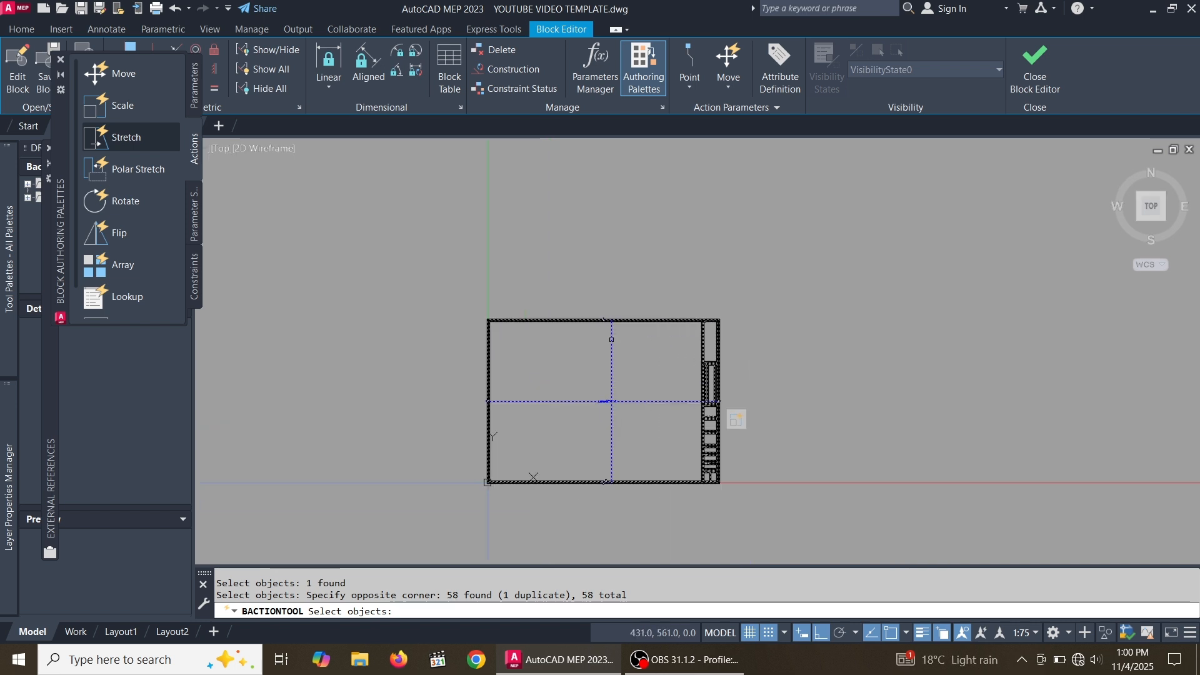
key(Return)
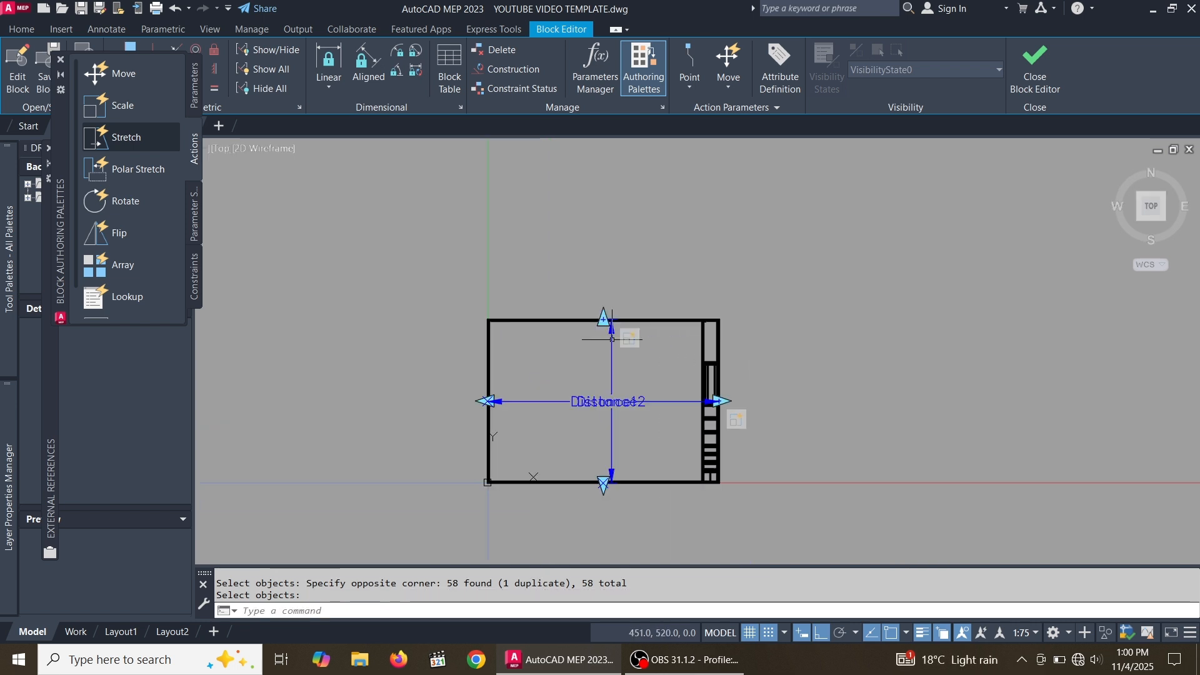
Close the Block Editor and save the changes to title block 2
scroll(655, 369, up, 2)
scroll(717, 305, down, 2)
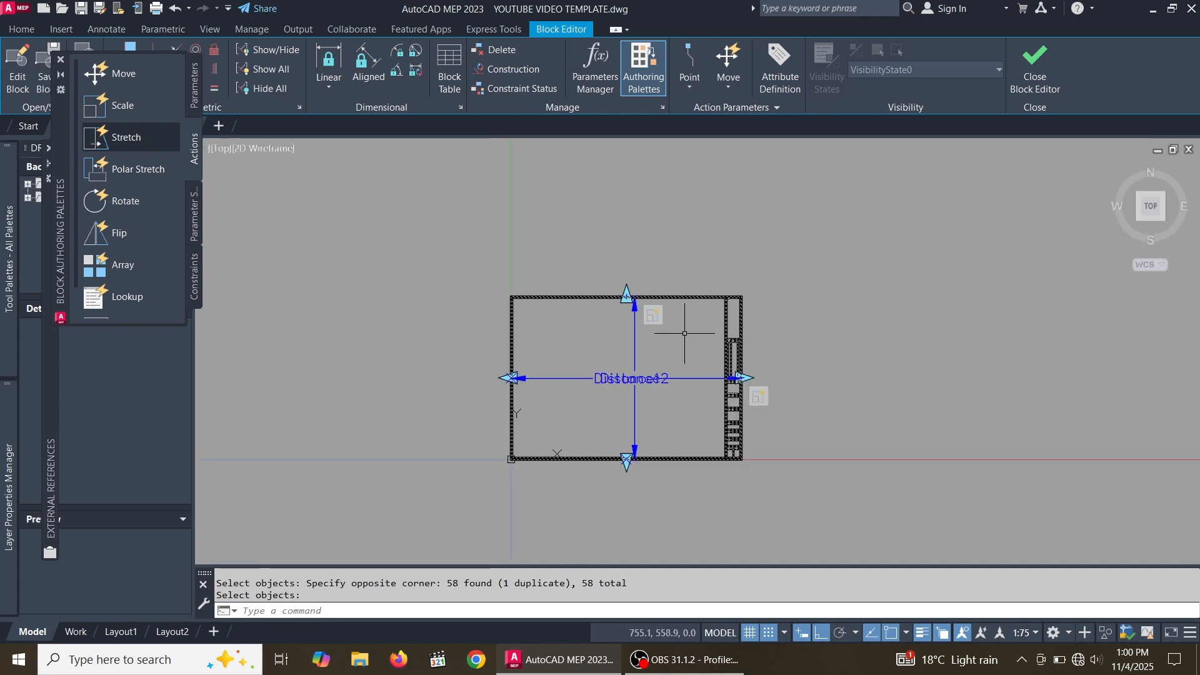
click(1027, 94)
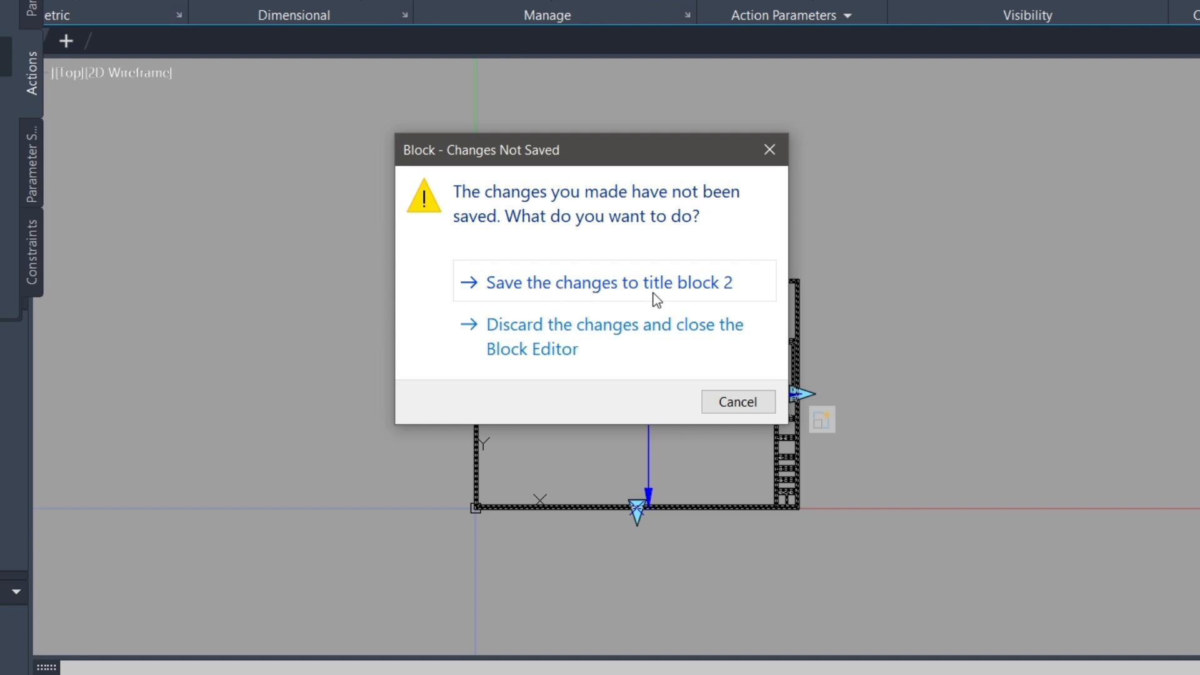
click(682, 280)
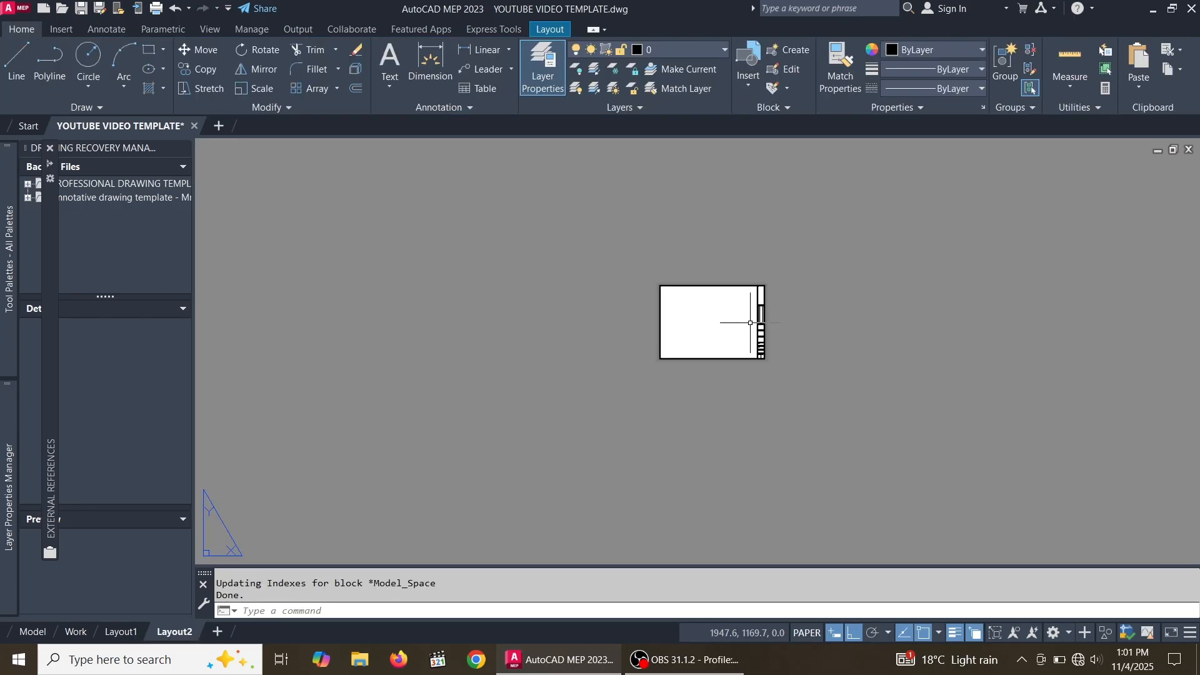
scroll(750, 322, up, 5)
scroll(740, 338, down, 2)
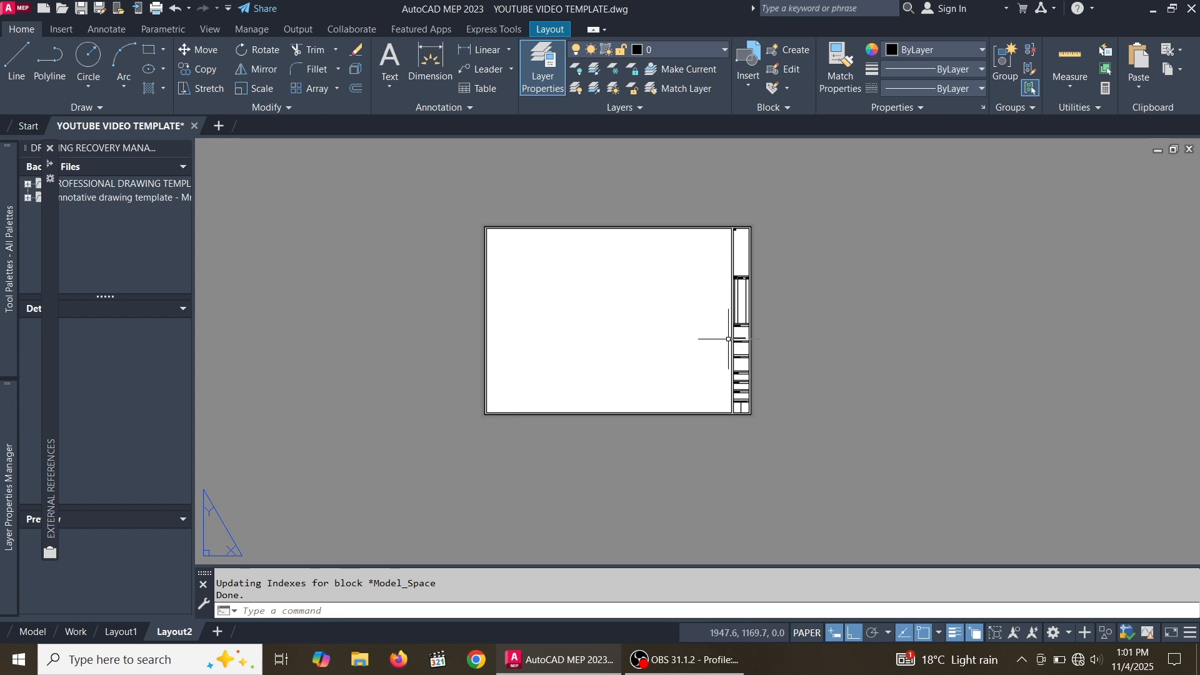
scroll(729, 325, up, 2)
scroll(712, 303, down, 2)
scroll(703, 319, up, 2)
scroll(718, 300, down, 2)
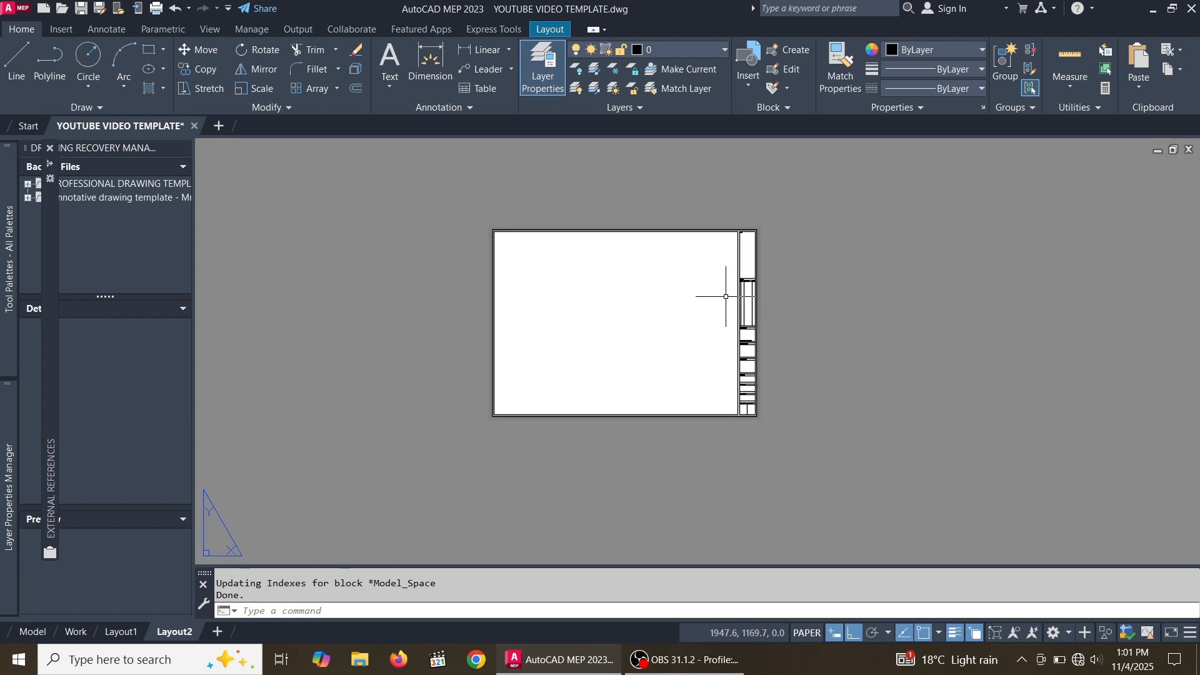
scroll(725, 297, up, 3)
scroll(727, 310, down, 3)
scroll(740, 333, up, 2)
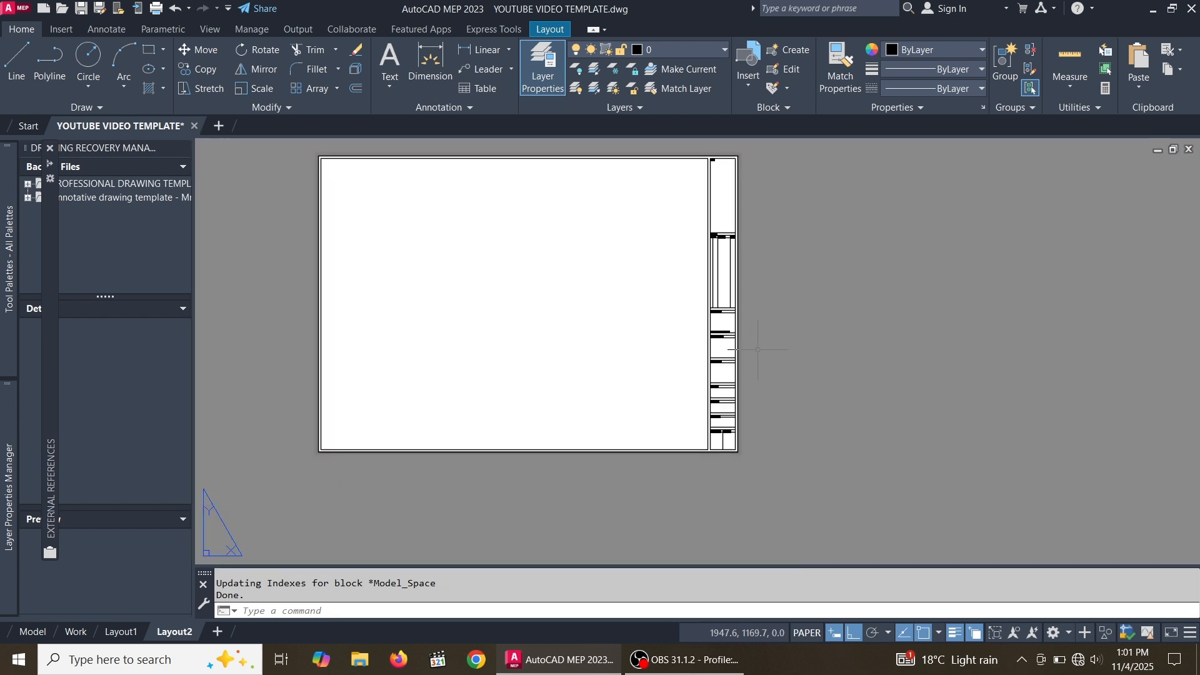
Select the title block and stretch it horizontally by pulling its right-side grip outward
click(807, 367)
click(609, 266)
scroll(710, 327, up, 2)
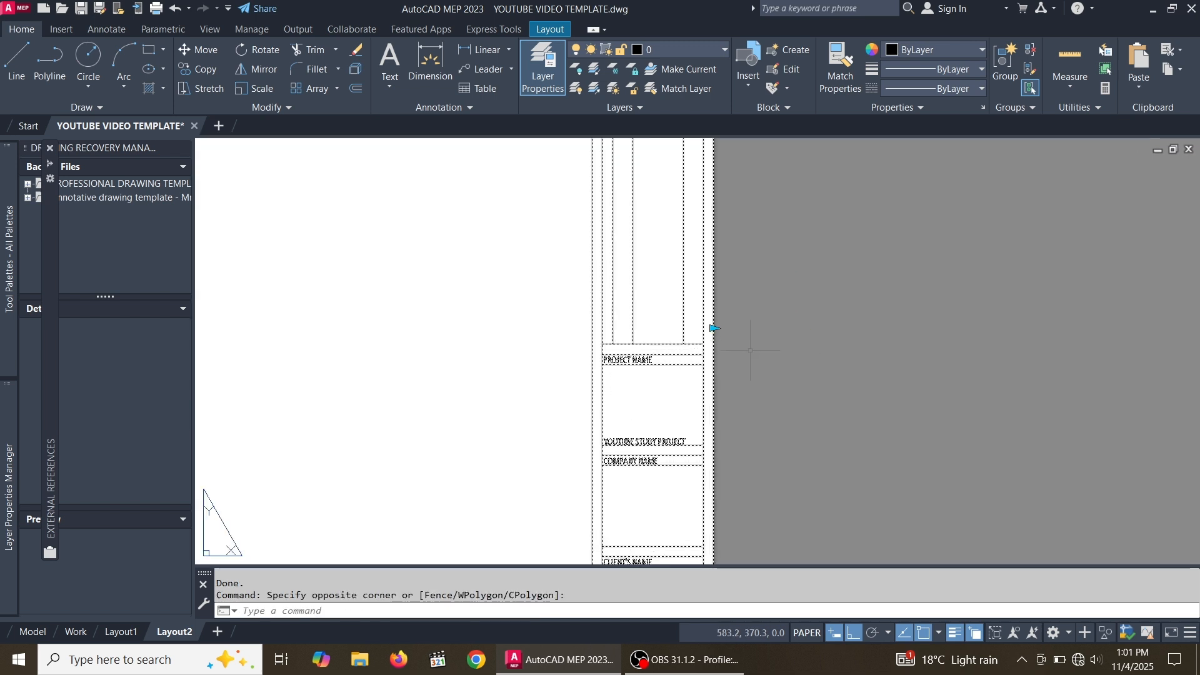
scroll(710, 326, down, 4)
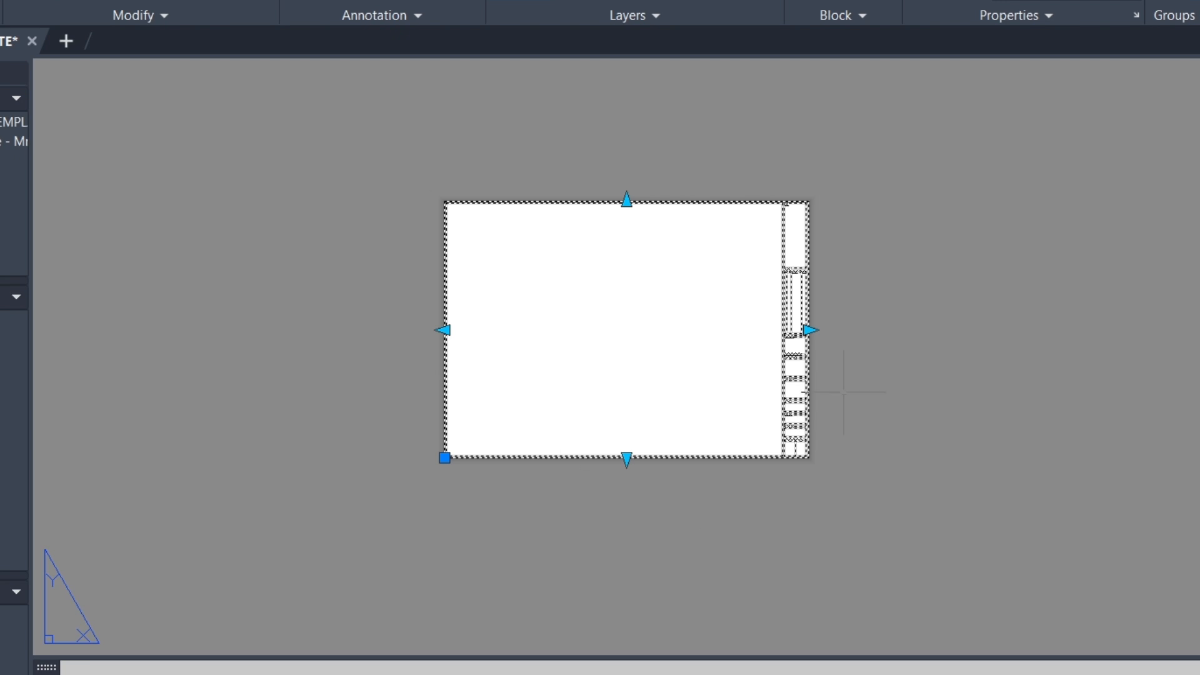
scroll(788, 339, up, 5)
scroll(676, 300, up, 2)
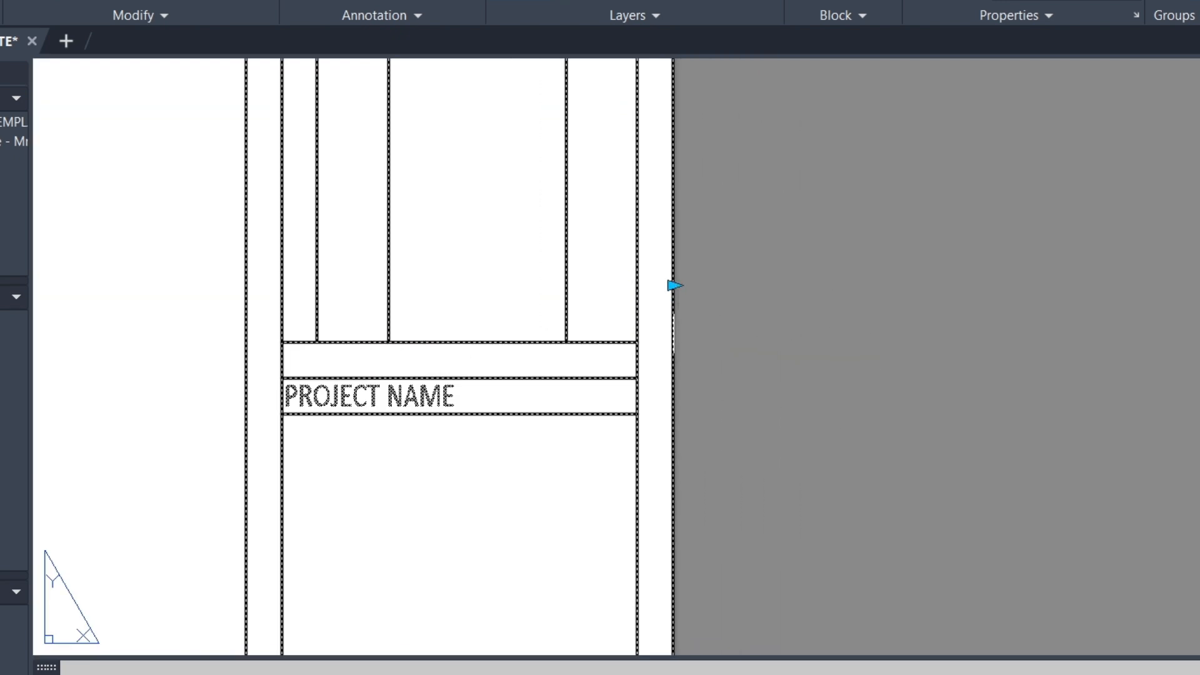
click(672, 285)
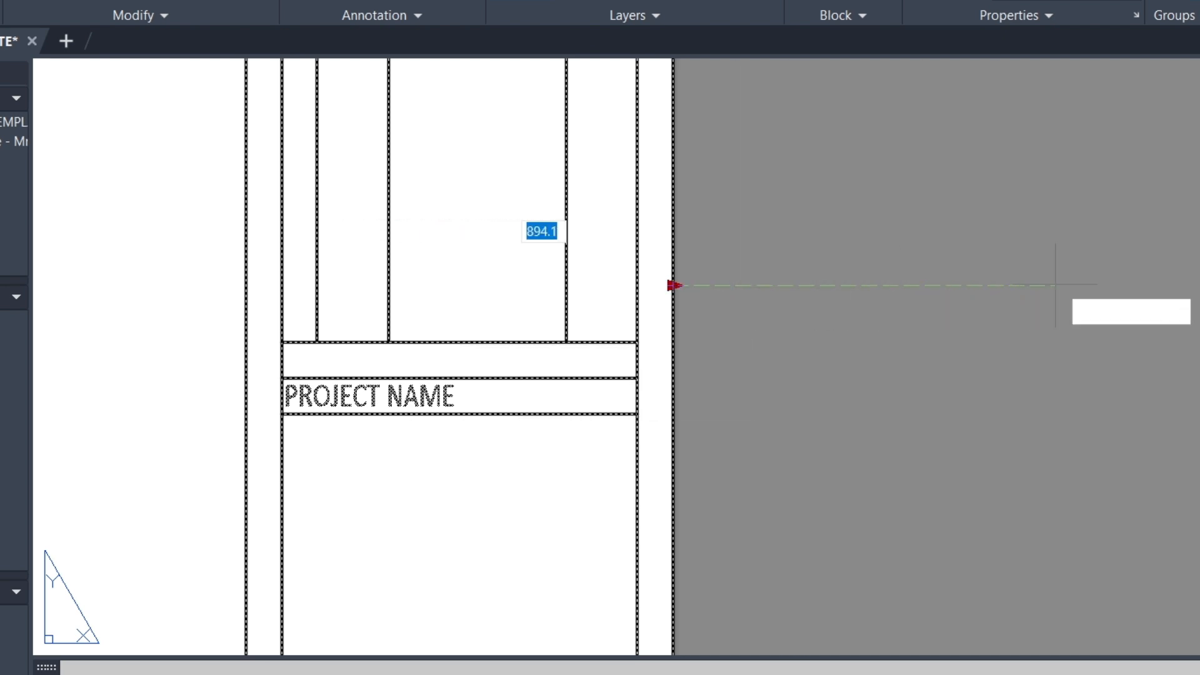
click(1099, 285)
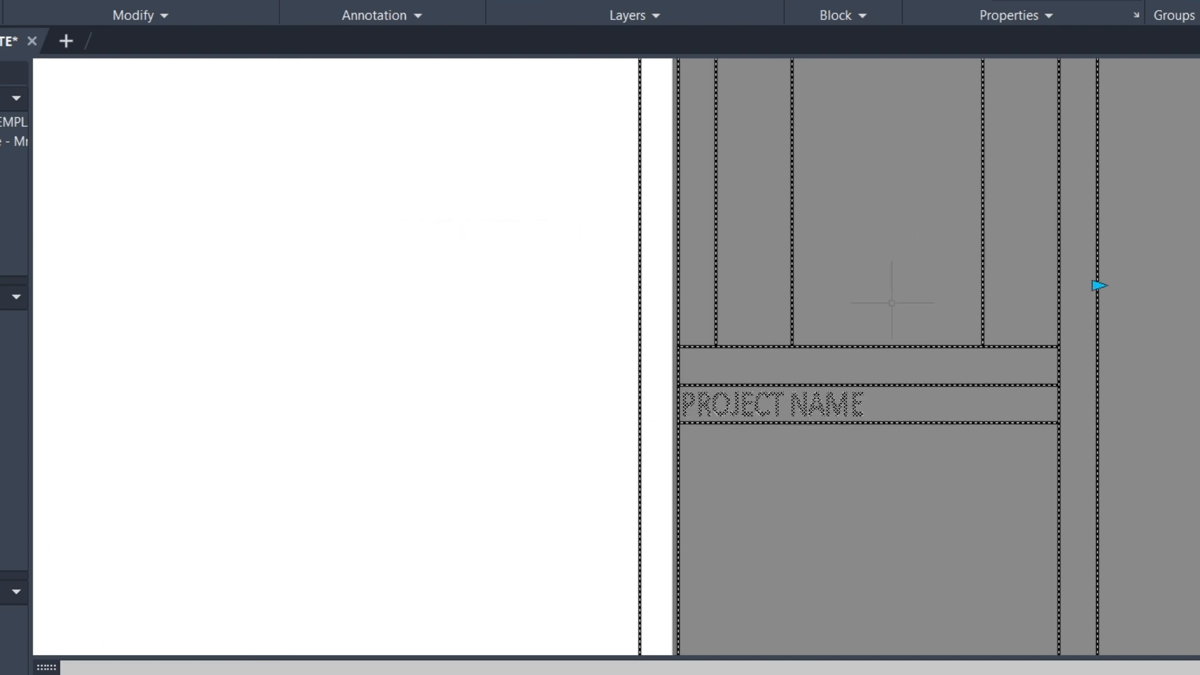
Stretch the title block upward by pulling its top grip above the top border
scroll(892, 303, down, 5)
scroll(899, 308, up, 2)
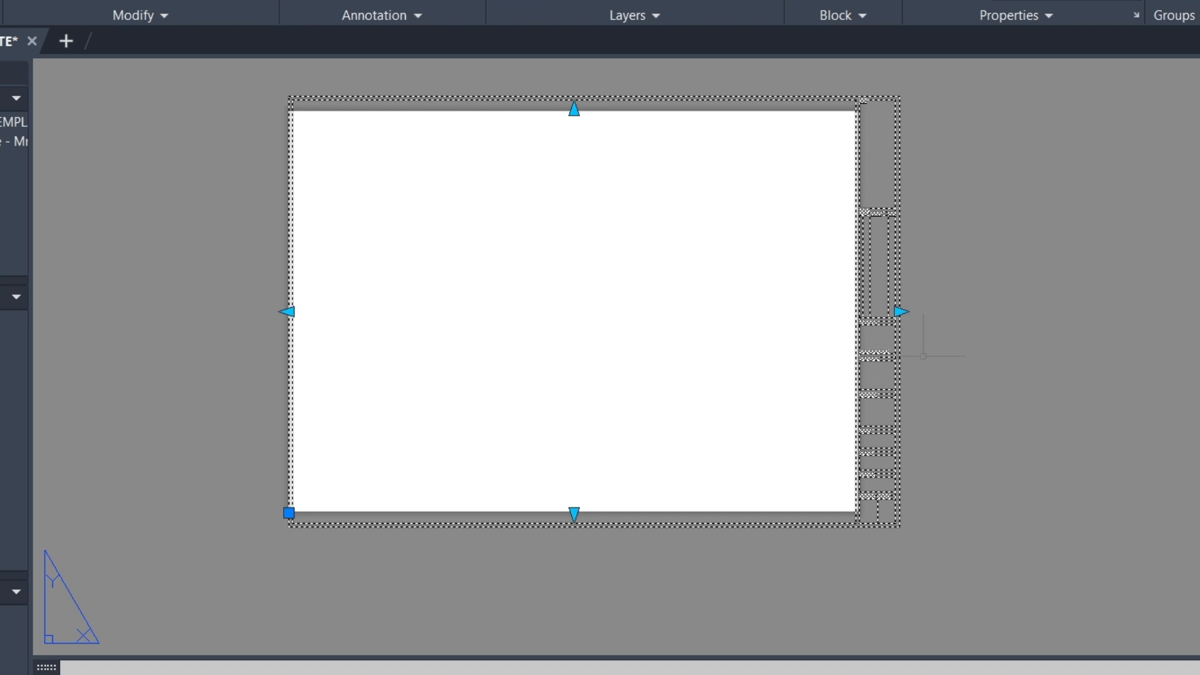
scroll(983, 356, down, 2)
scroll(980, 361, up, 2)
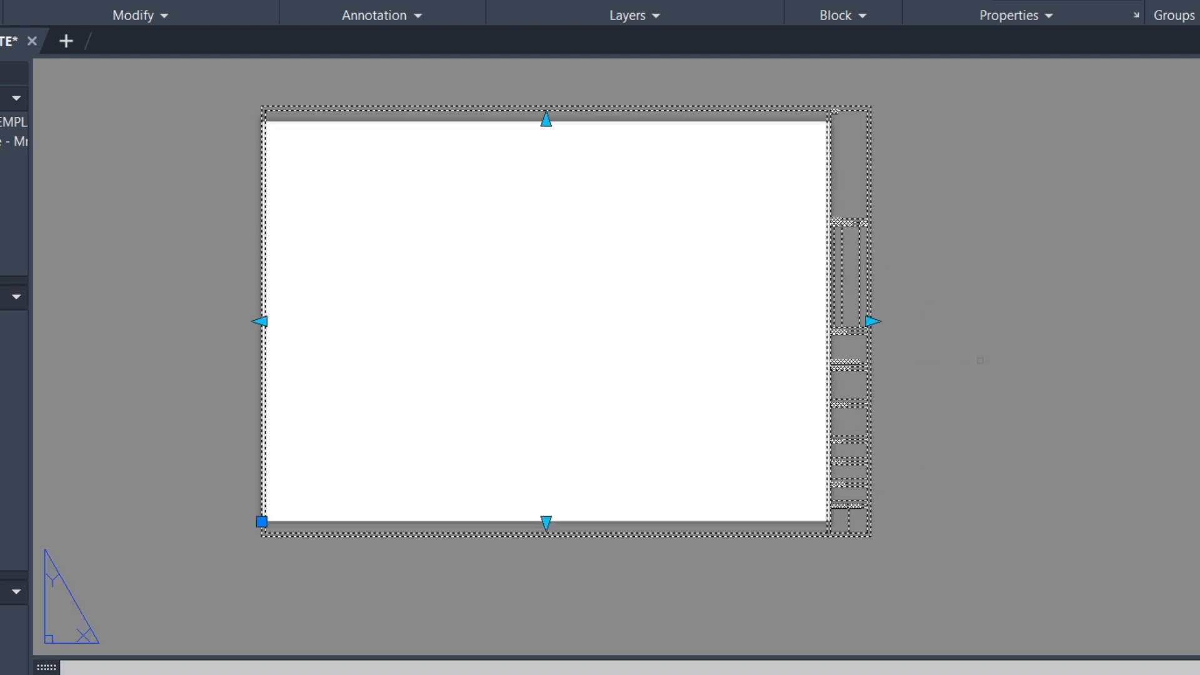
scroll(909, 342, down, 2)
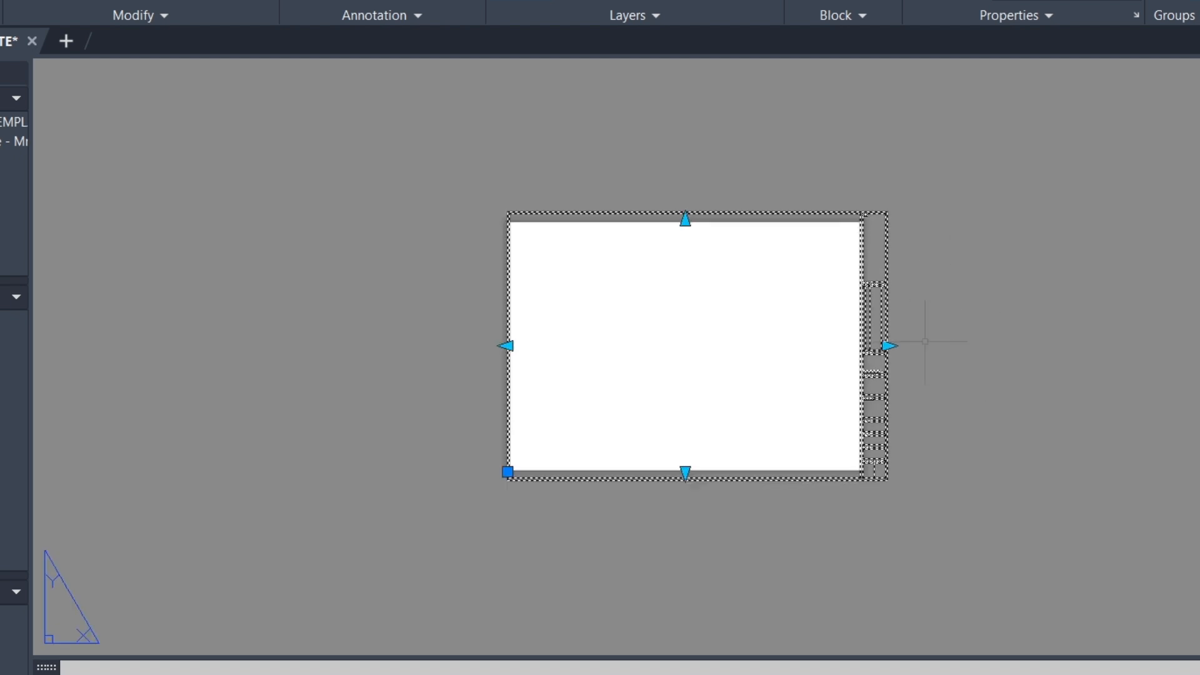
scroll(925, 341, up, 3)
scroll(816, 321, up, 2)
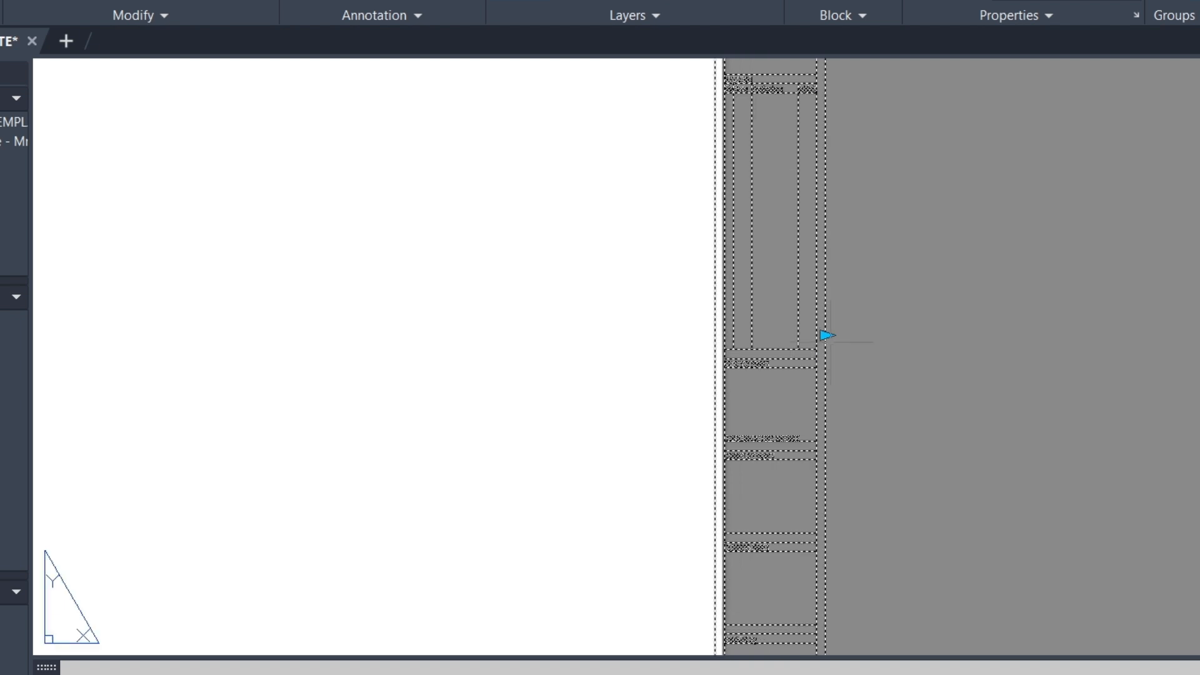
scroll(869, 329, down, 3)
scroll(687, 191, up, 3)
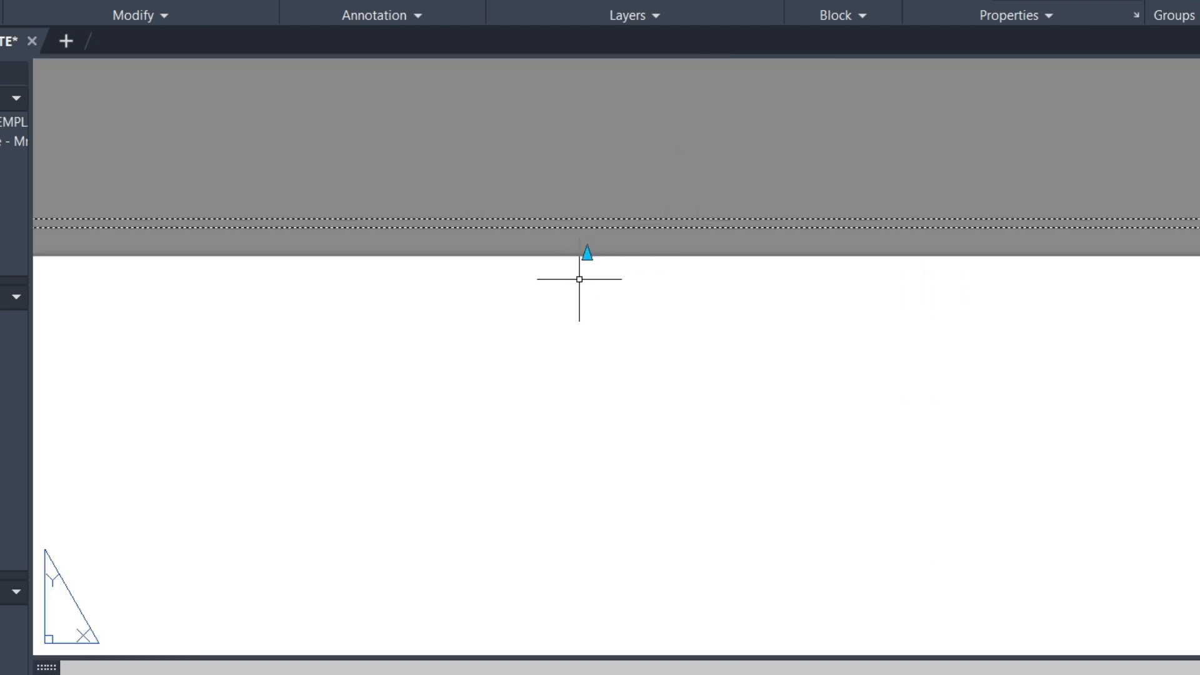
click(587, 253)
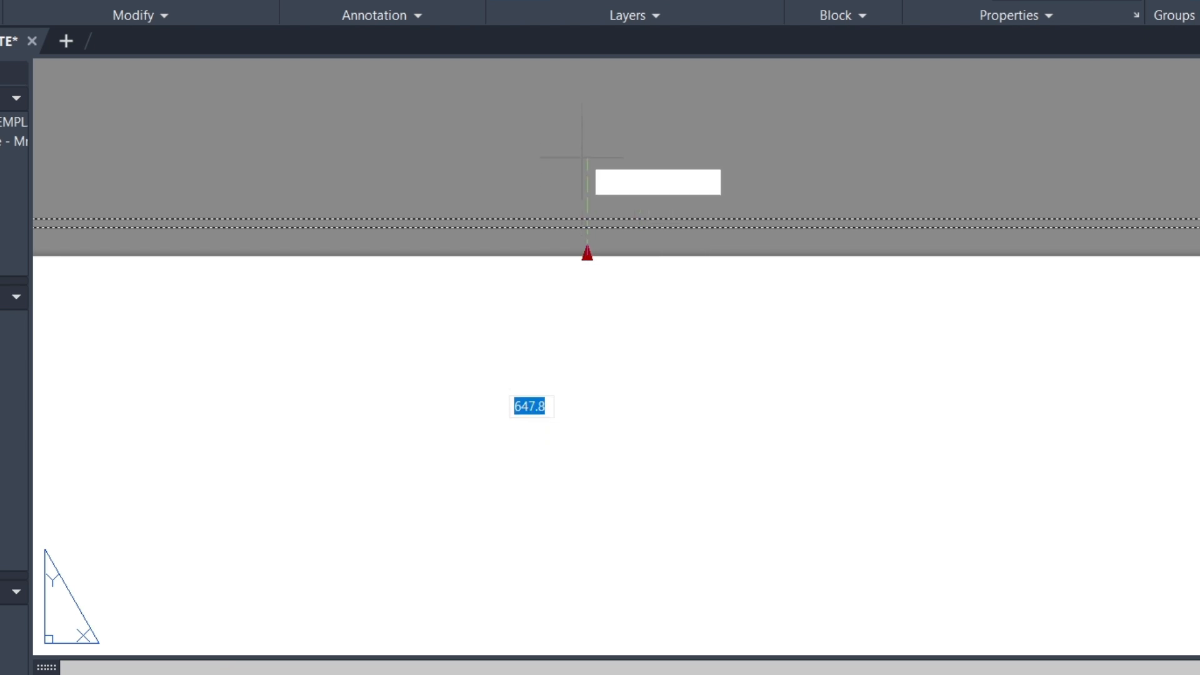
click(588, 128)
Inspect the resized title block by zooming in and out around it
scroll(722, 241, down, 3)
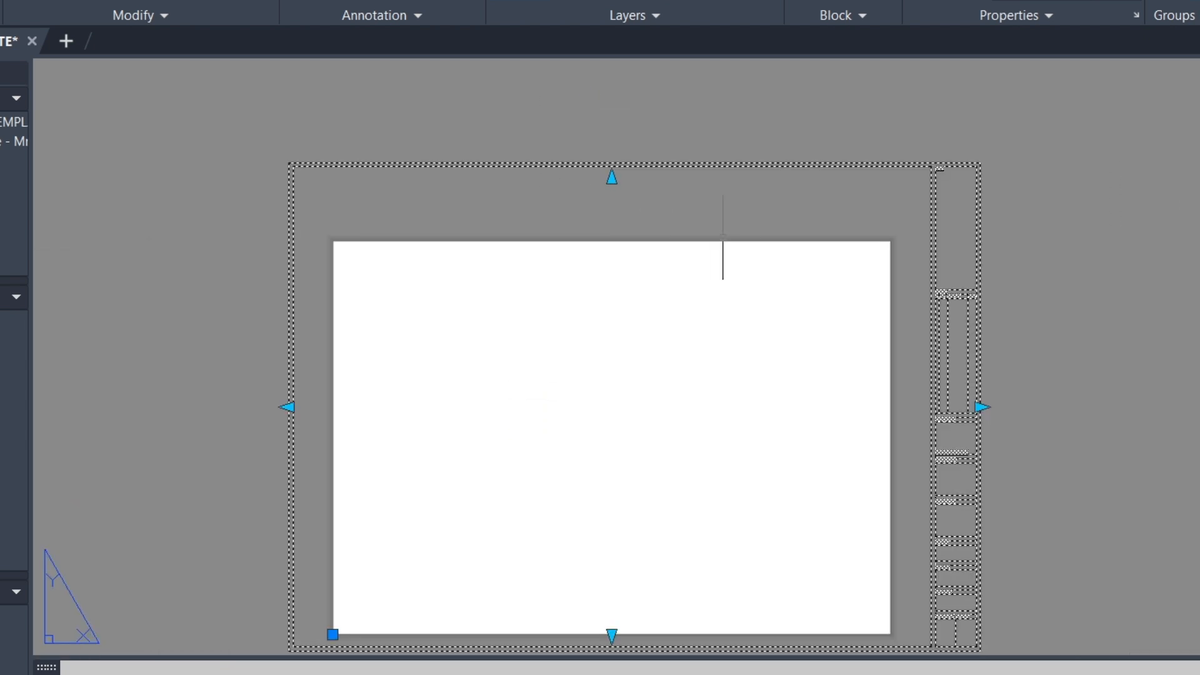
scroll(749, 221, down, 5)
scroll(843, 242, up, 2)
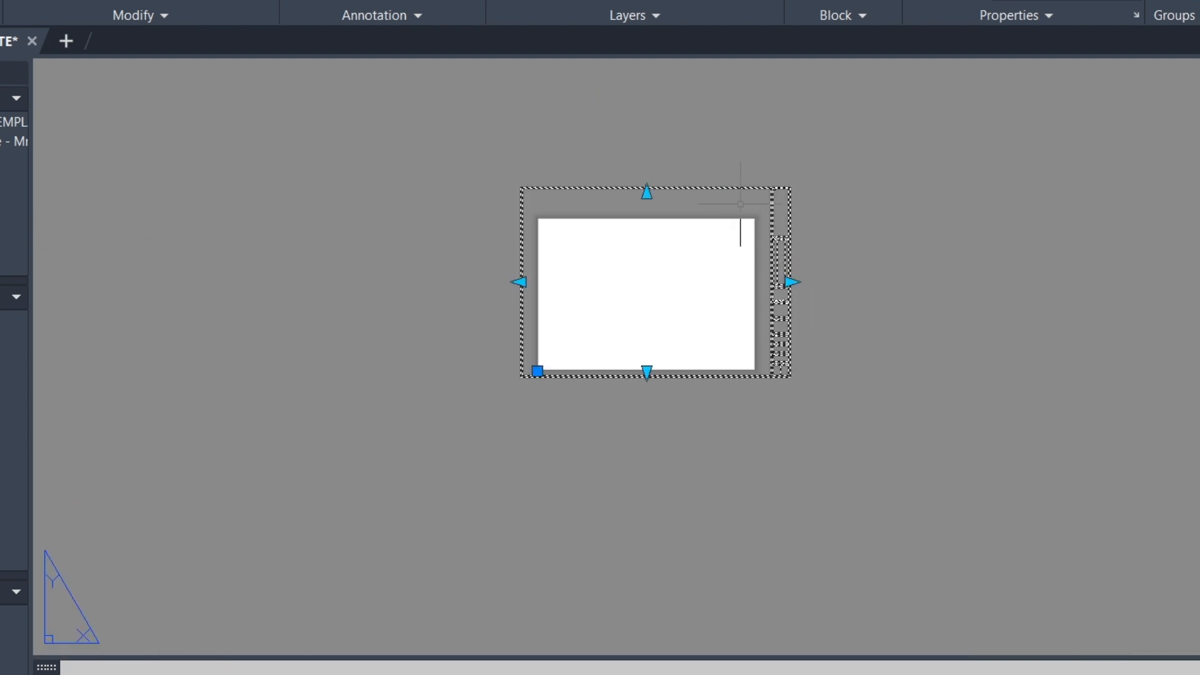
scroll(606, 205, up, 4)
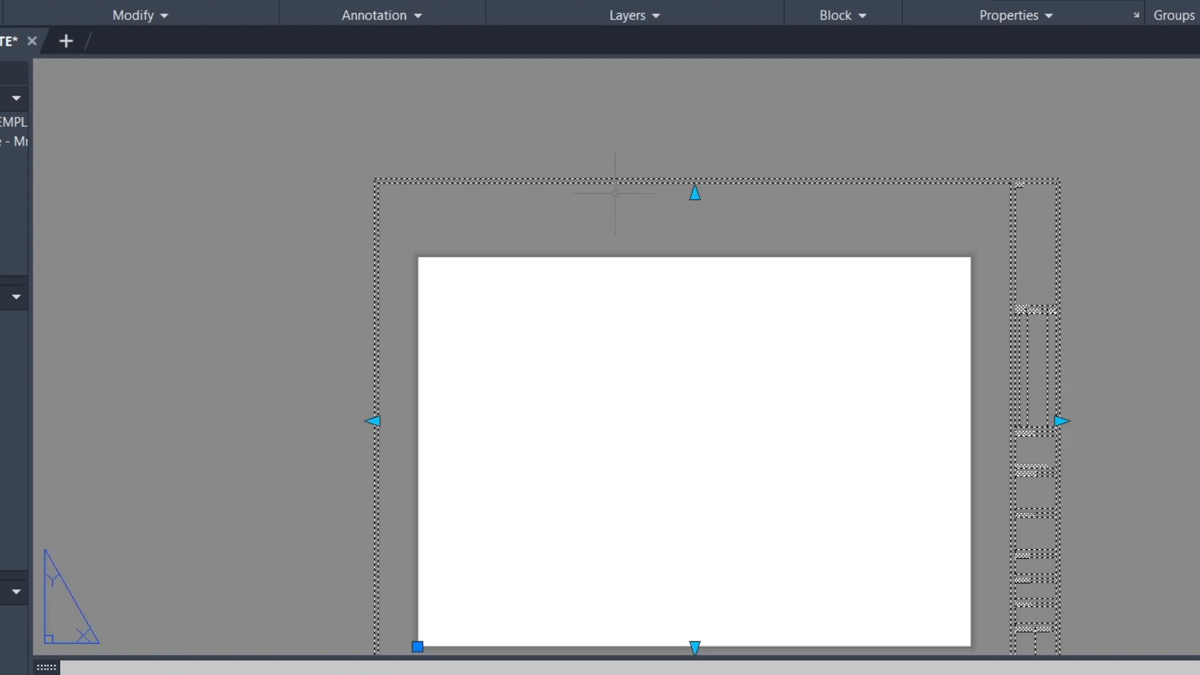
scroll(594, 231, down, 4)
scroll(648, 231, up, 2)
scroll(594, 213, up, 2)
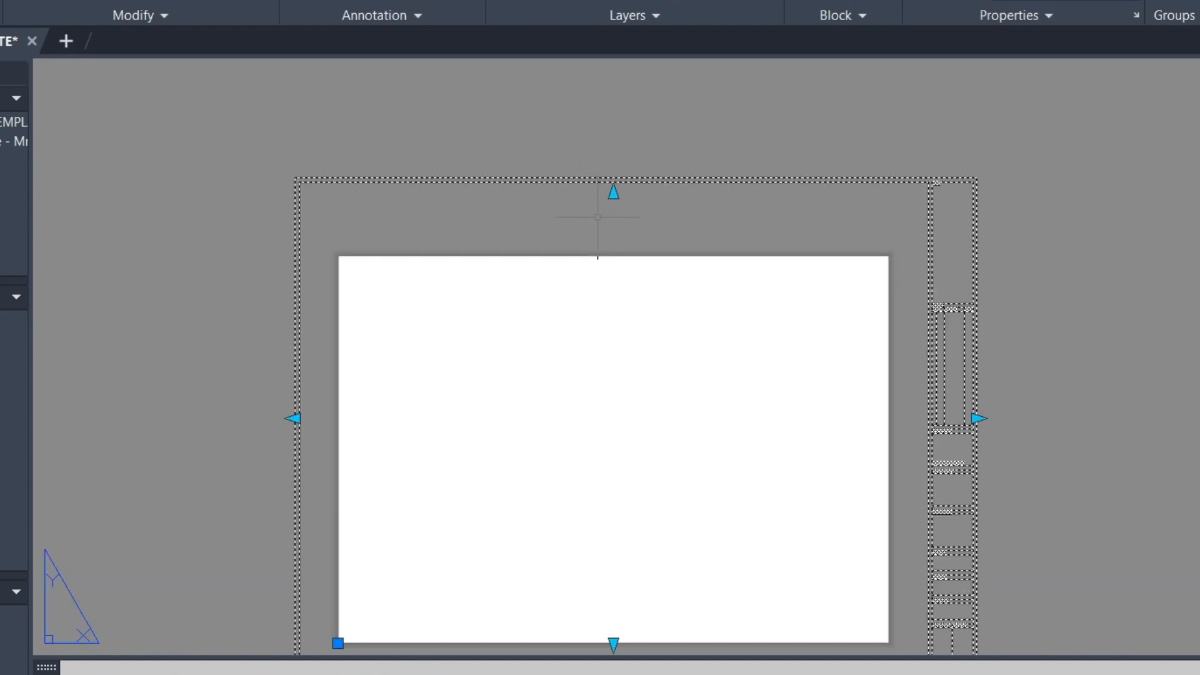
scroll(641, 191, down, 2)
scroll(662, 199, up, 2)
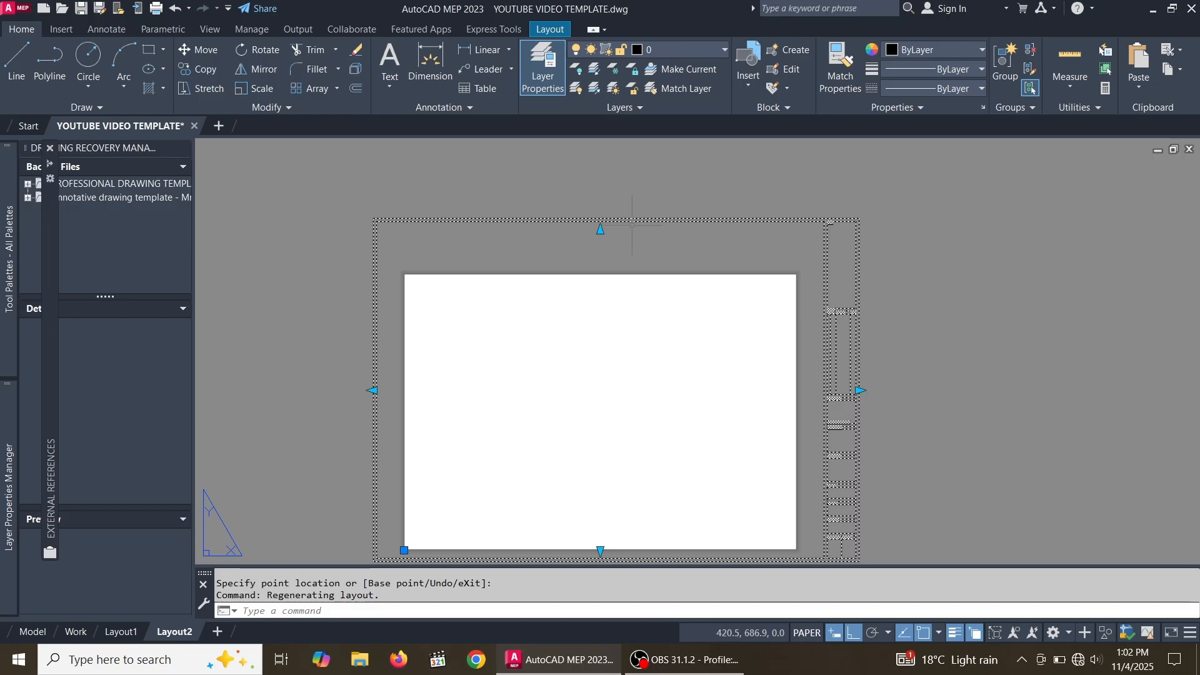
scroll(661, 195, down, 4)
scroll(663, 194, up, 2)
scroll(631, 224, up, 2)
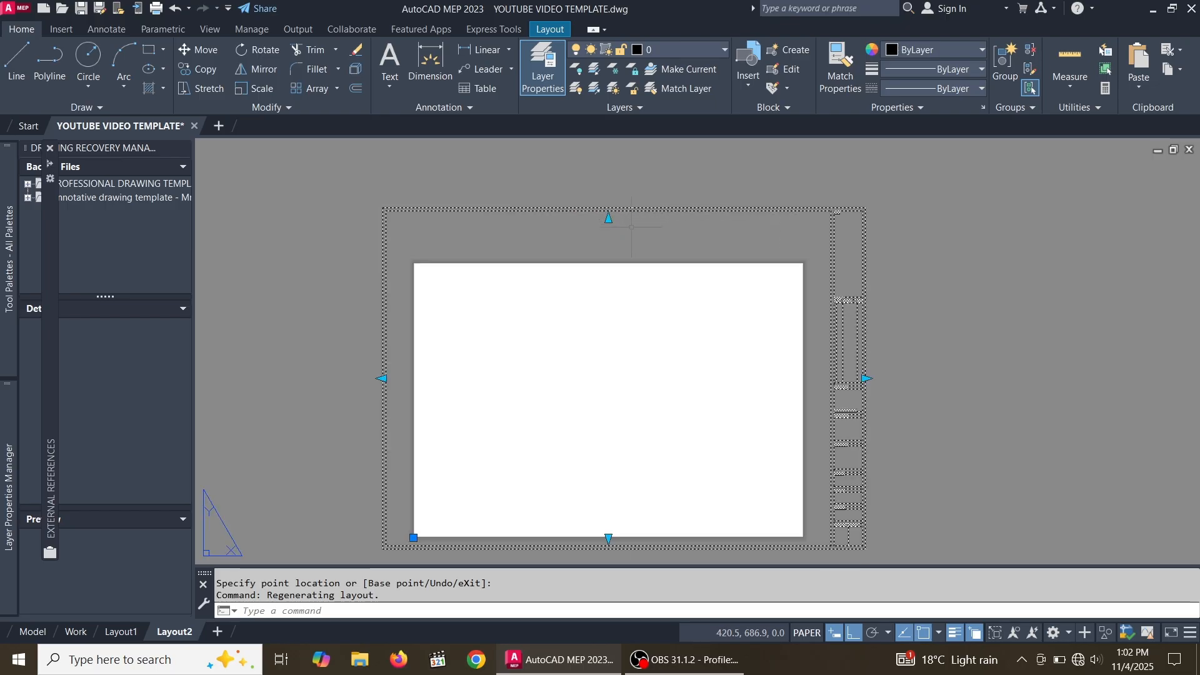
scroll(536, 281, down, 2)
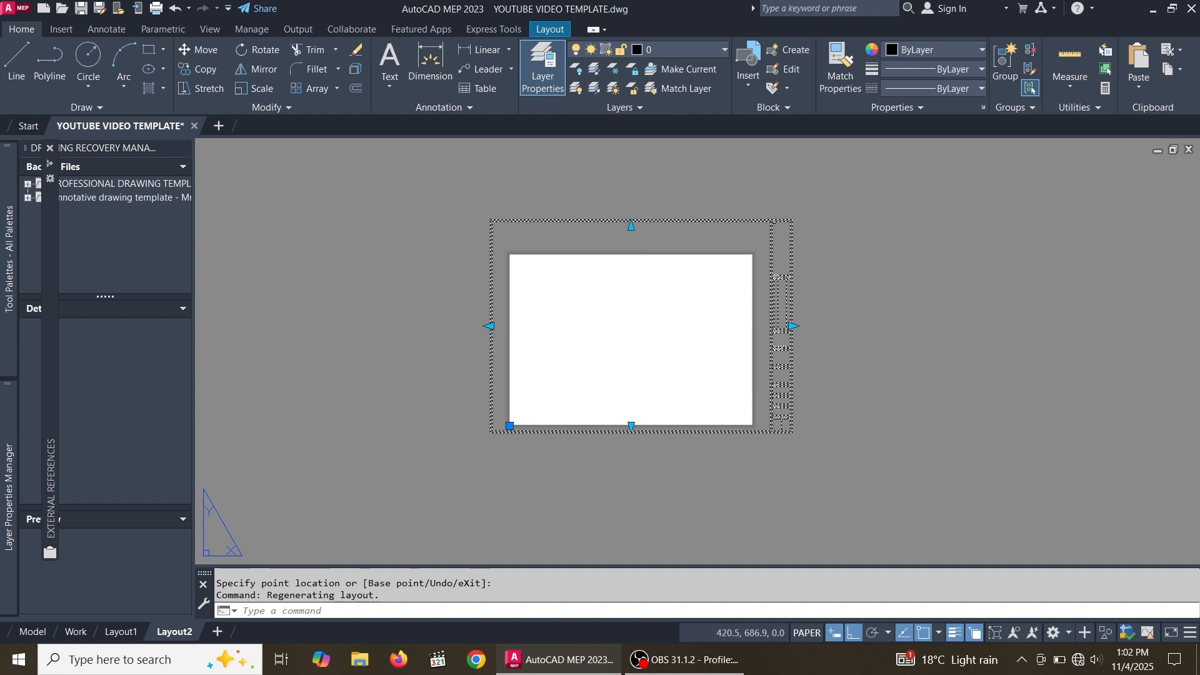
Undo the grip edits to return the title block to its original size
key(ctrl+z)
key(ctrl+z)
key(ctrl+z)
key(ctrl+z)
key(ctrl+z)
key(ctrl+z)
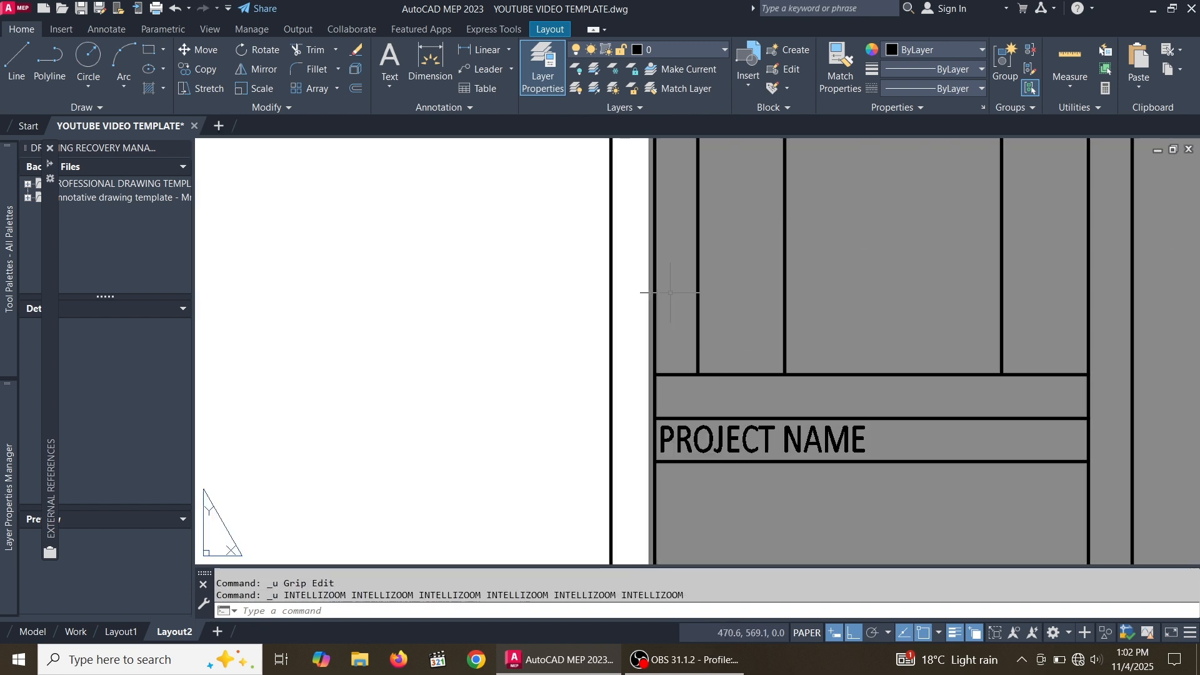
scroll(775, 340, down, 10)
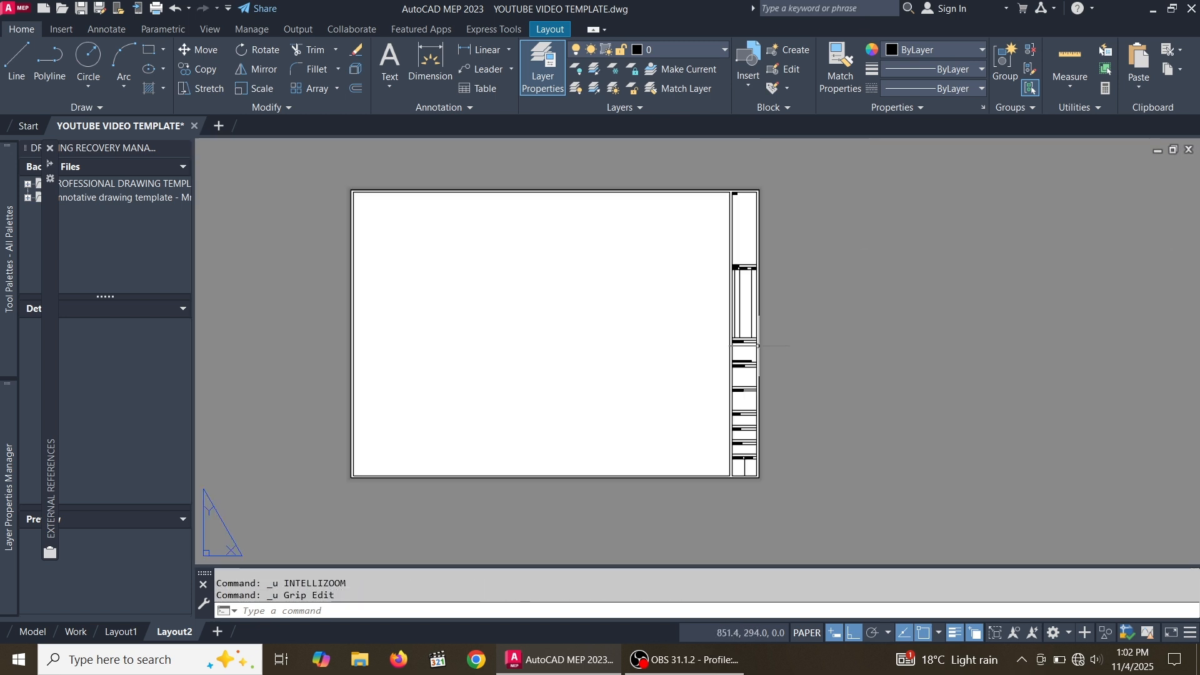
scroll(760, 300, up, 2)
scroll(688, 367, down, 2)
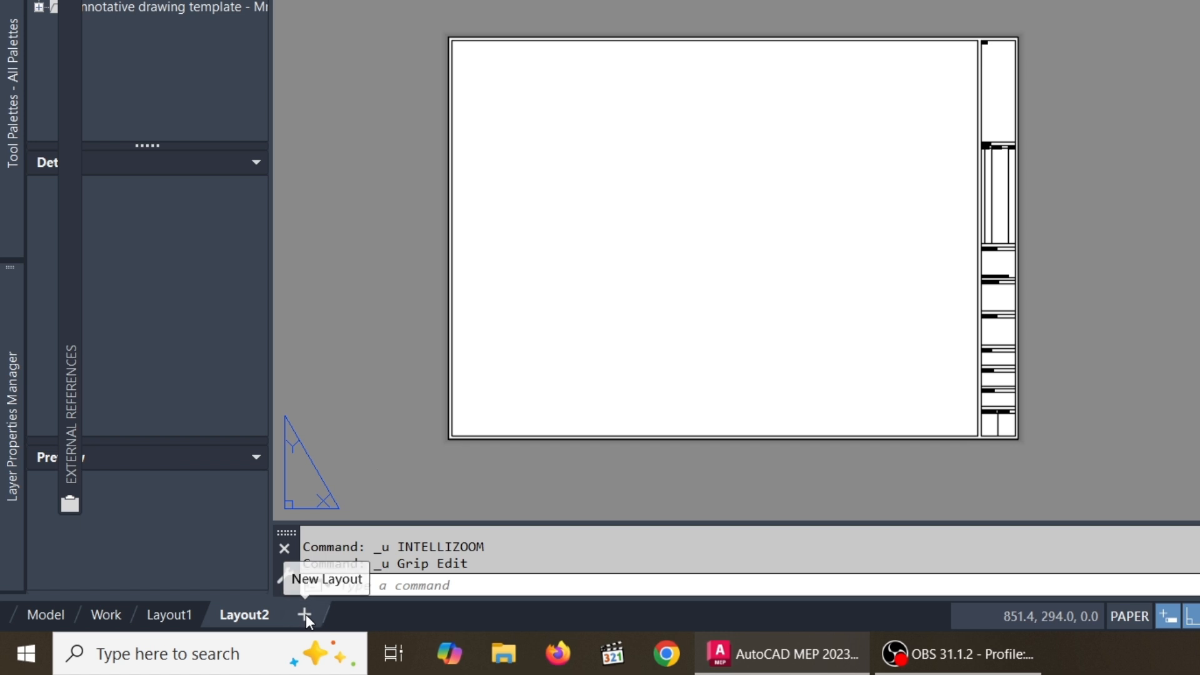
Create a new layout, switch to it and erase its default viewport
click(305, 613)
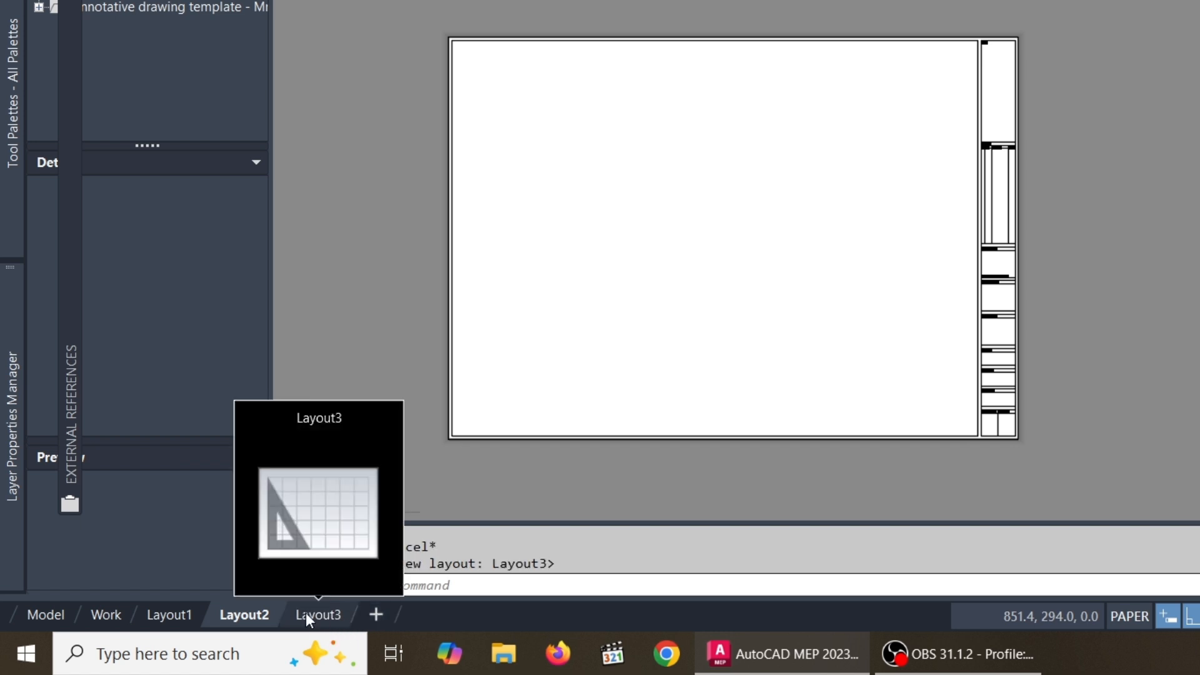
click(324, 616)
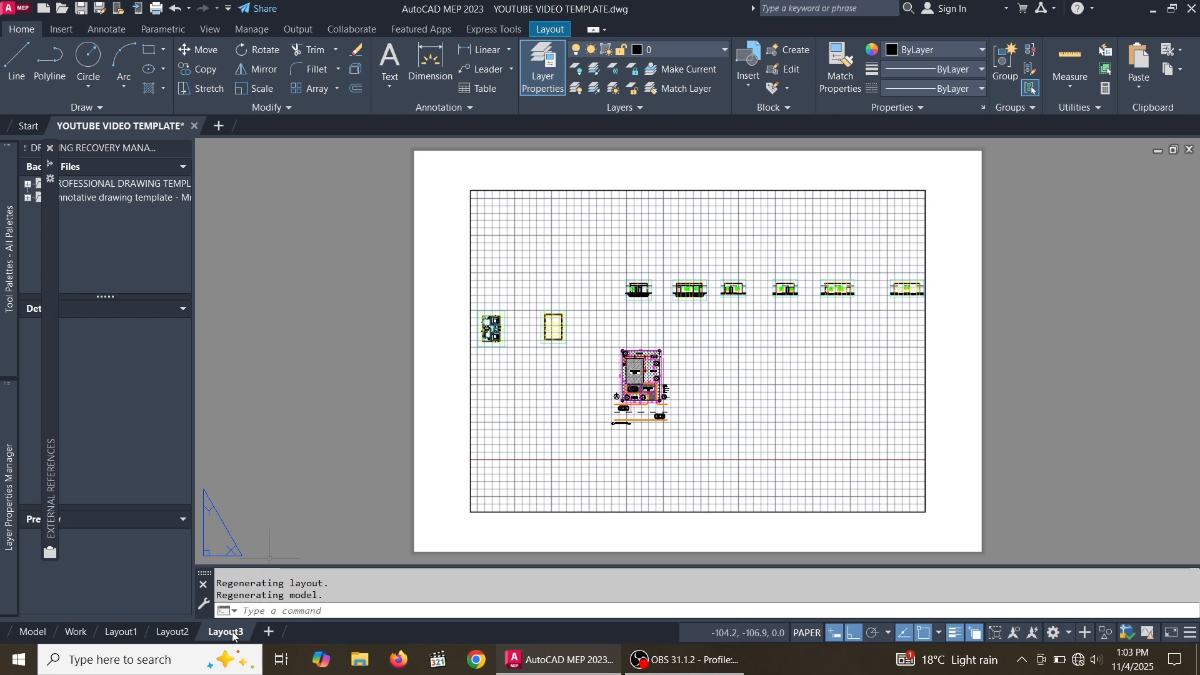
click(993, 310)
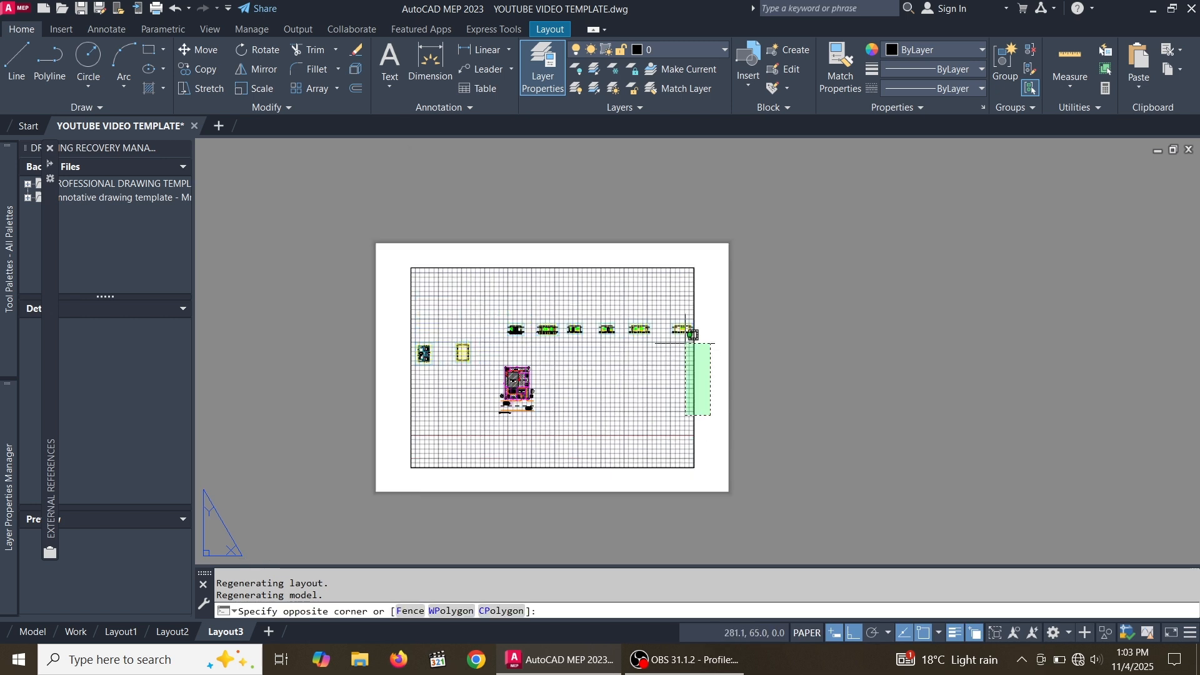
click(629, 277)
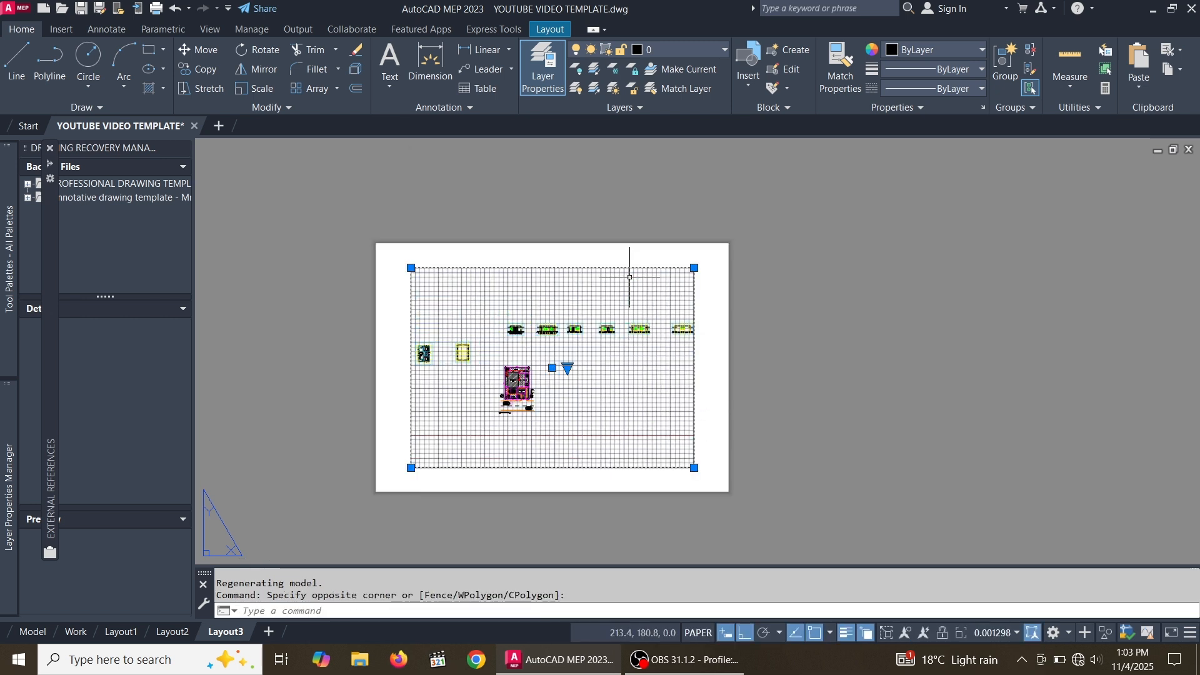
key(Delete)
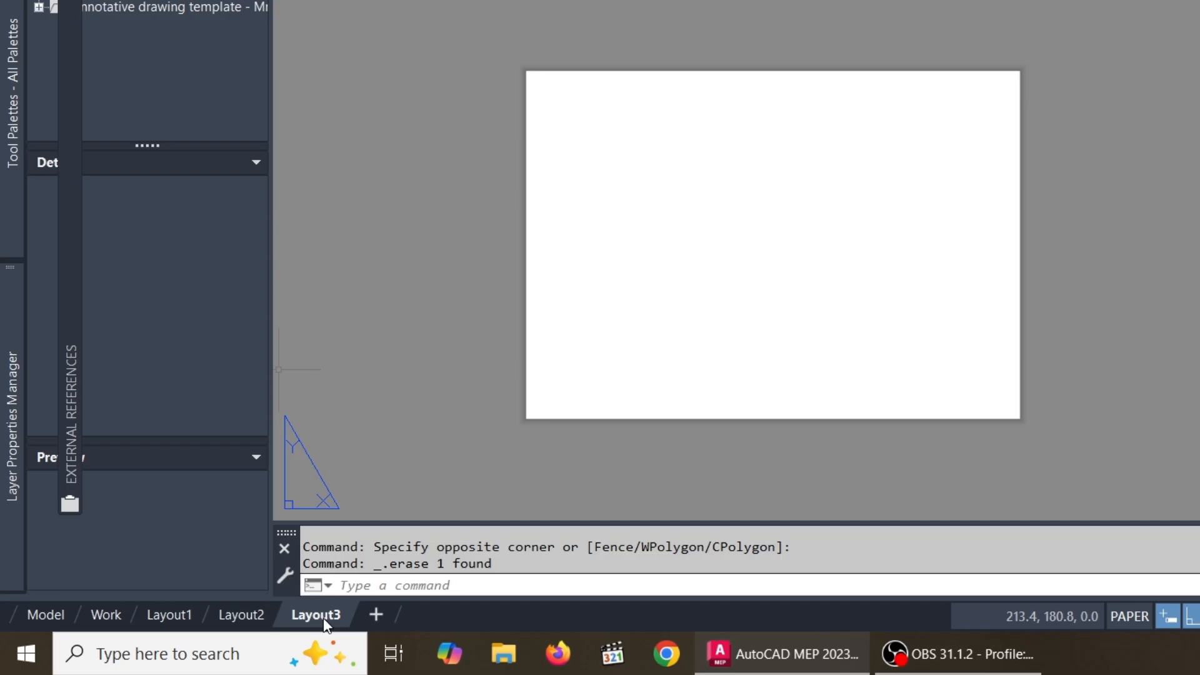
Modify the new layout's page setup and set the printer to AutoCAD PDF (High Quality Print).pc3
right_click(231, 633)
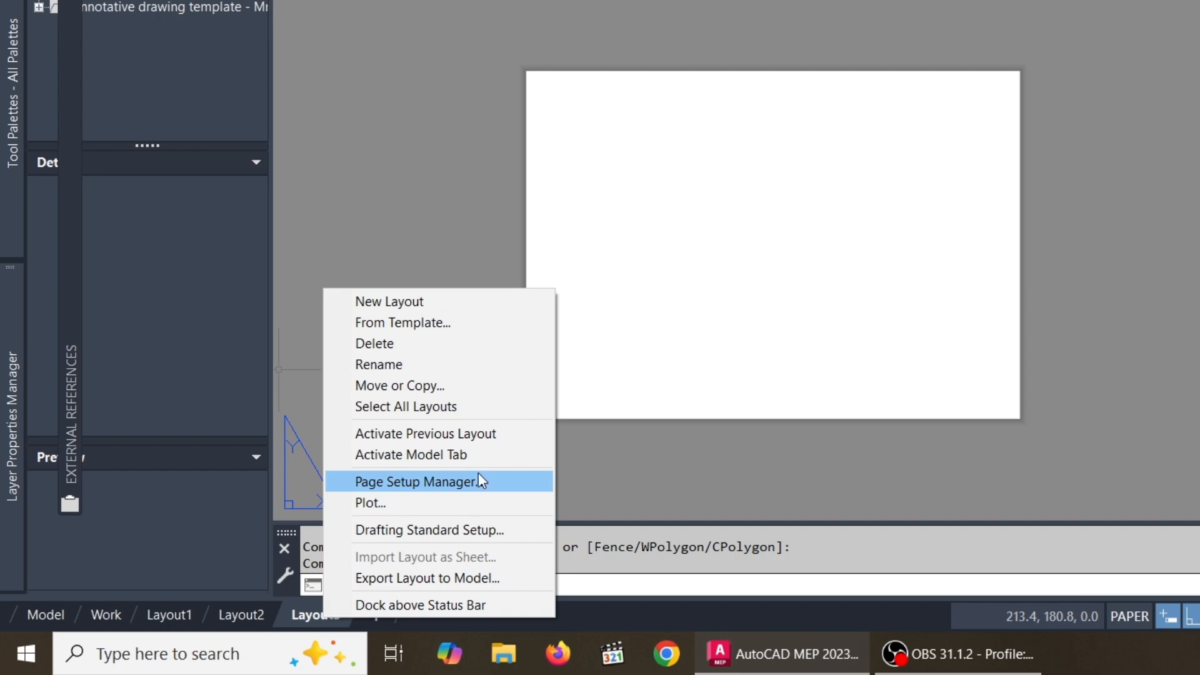
click(500, 481)
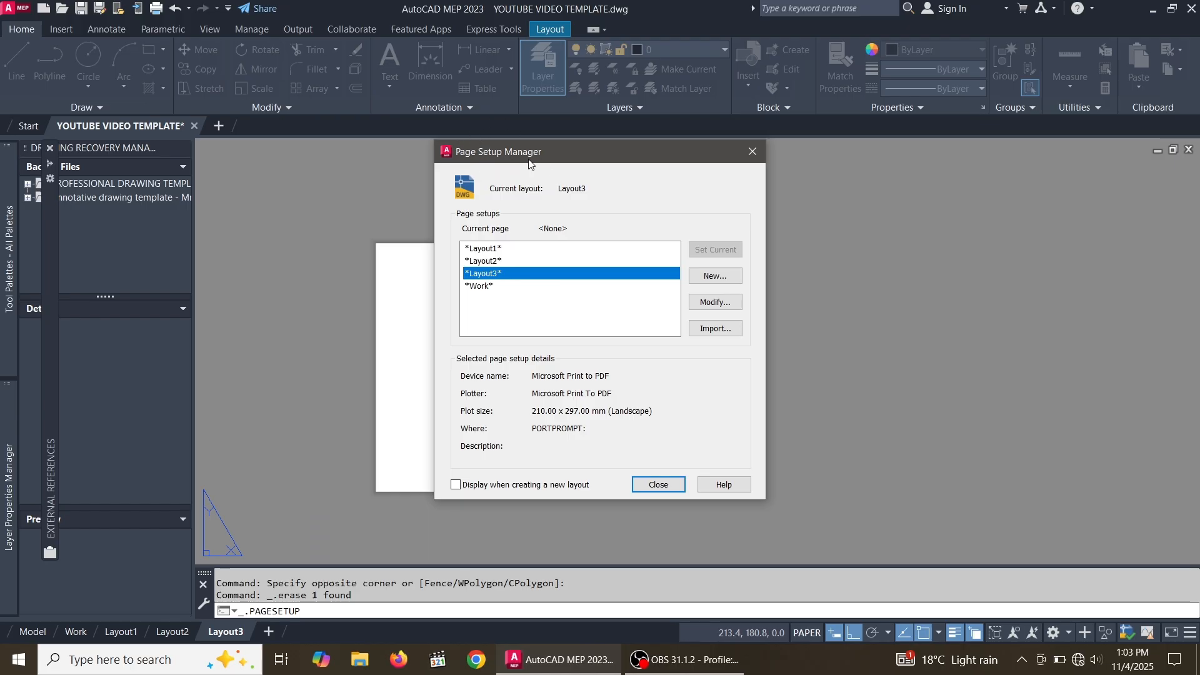
click(715, 302)
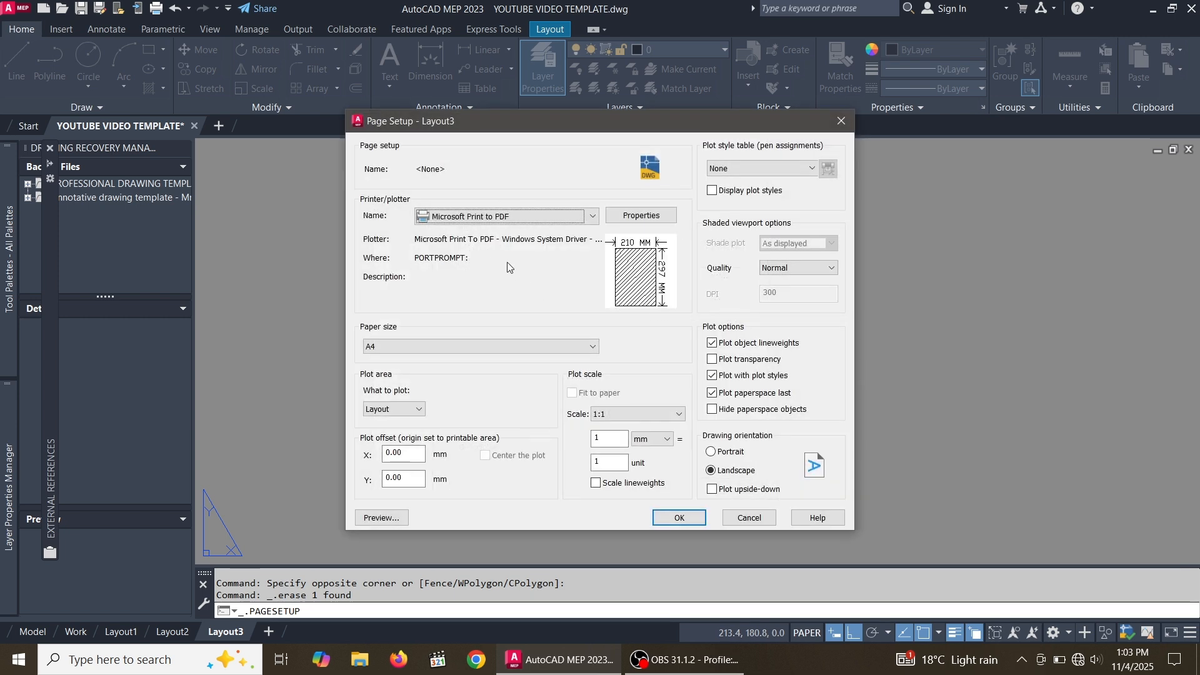
click(593, 217)
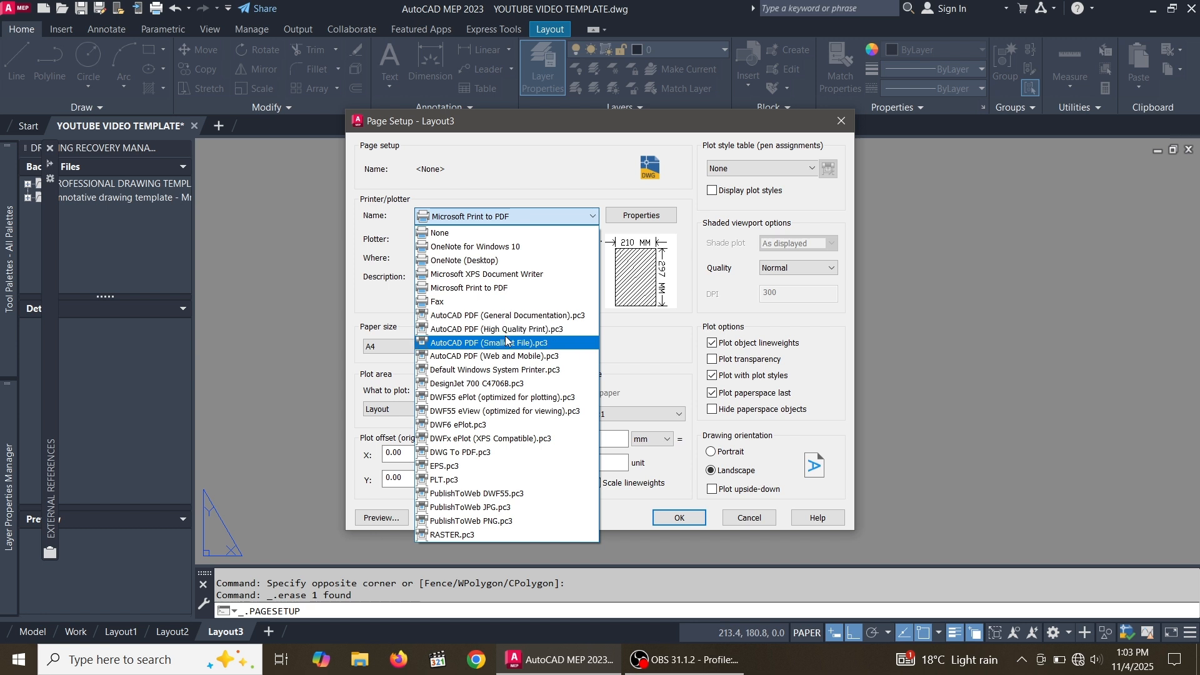
click(553, 330)
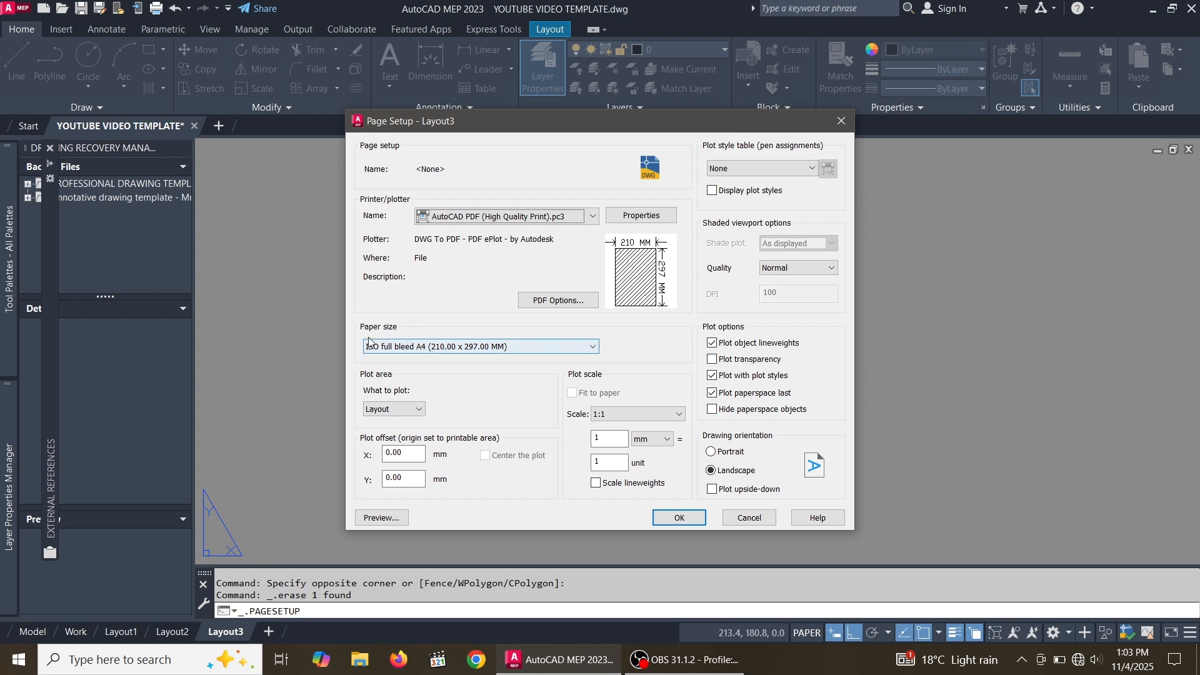
Set the paper size to ISO full bleed A4 (297.00 x 210.00 MM) in landscape
click(593, 348)
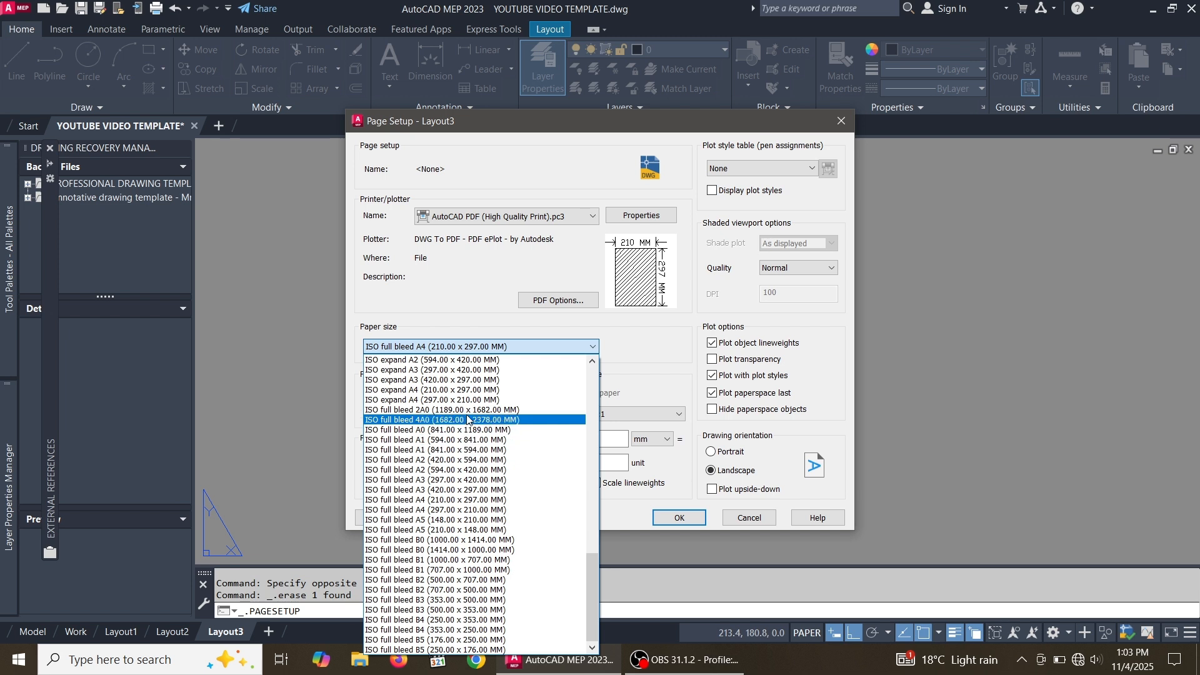
click(480, 510)
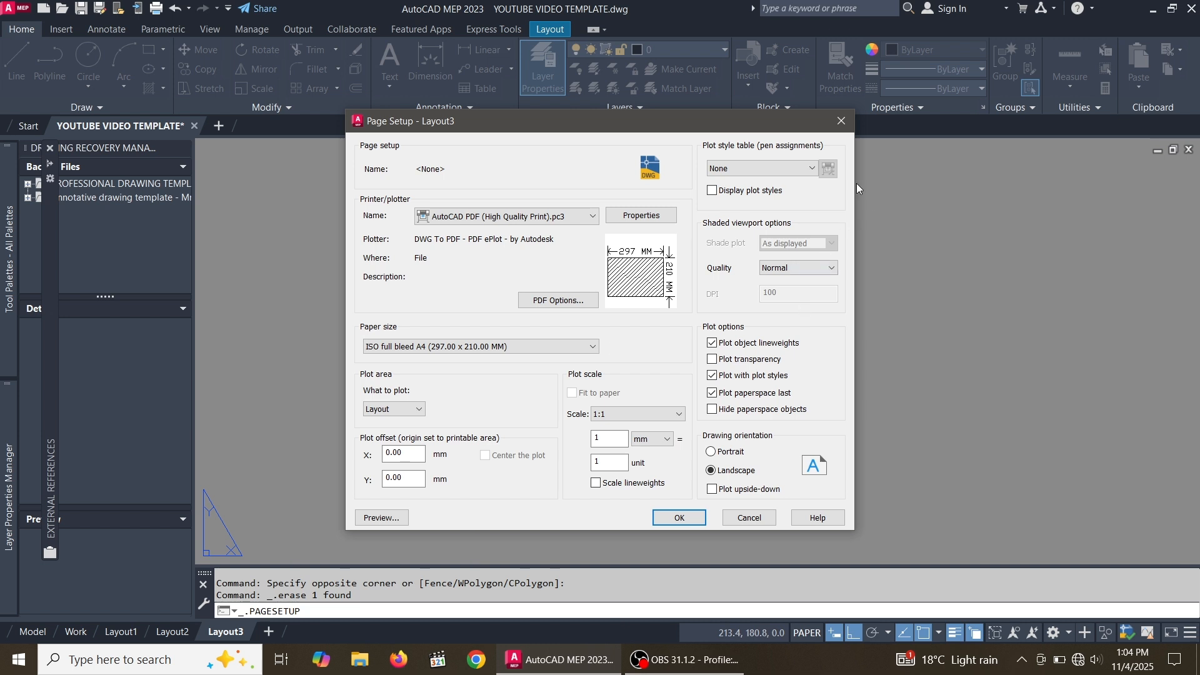
Set the plot style table to IBB - Monocrome.ctb, enable Plot transparency, and close the page setup
click(813, 168)
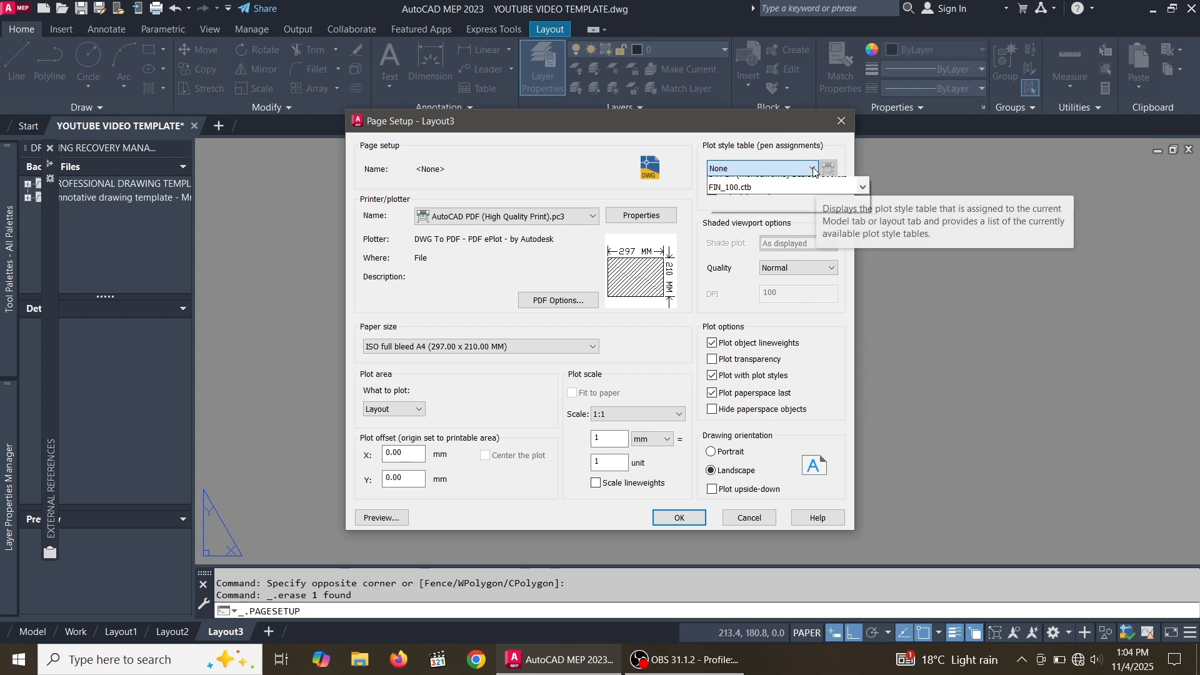
scroll(783, 292, down, 5)
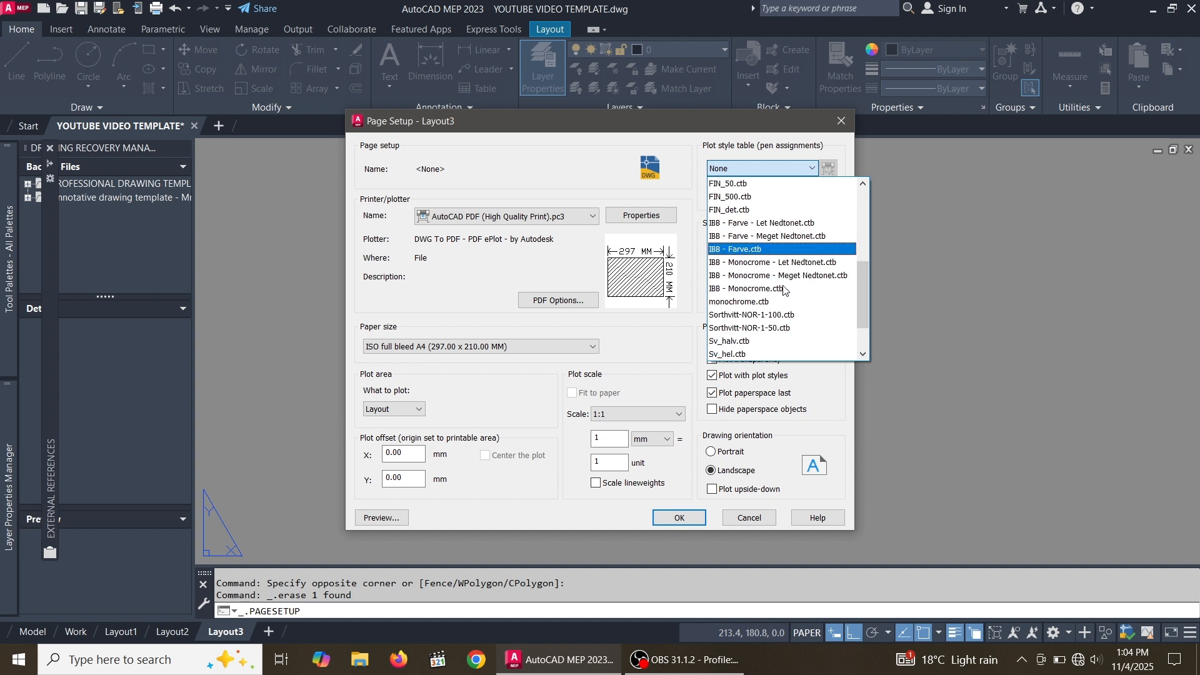
click(781, 290)
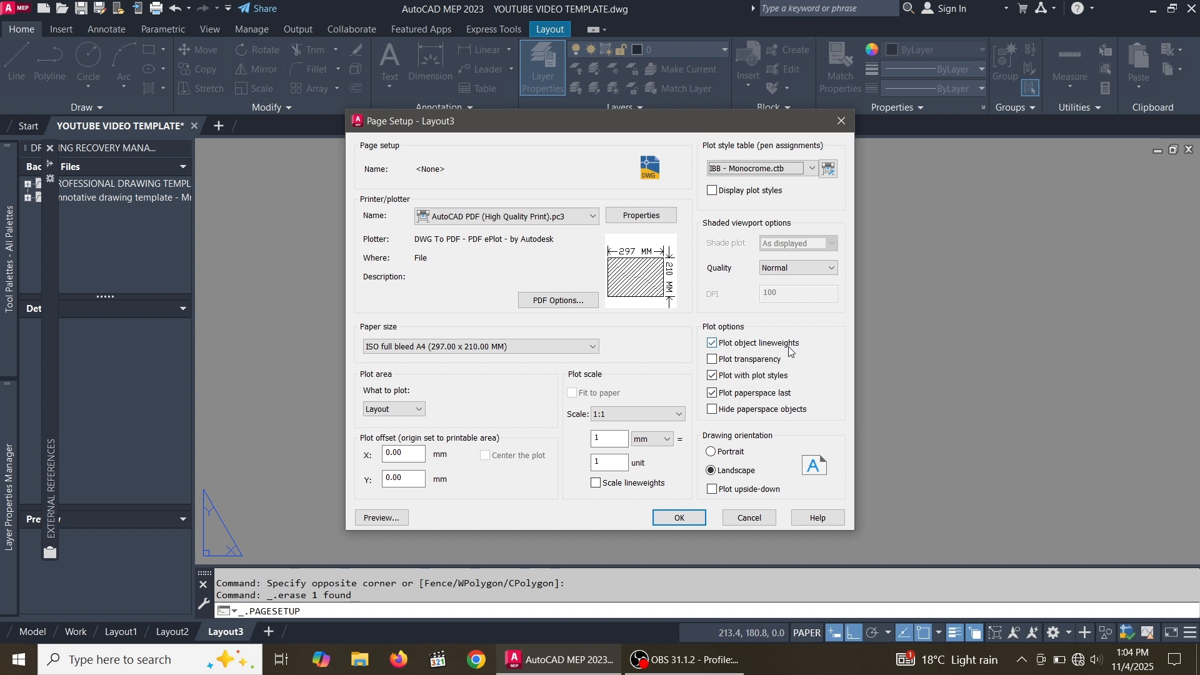
click(712, 360)
click(680, 518)
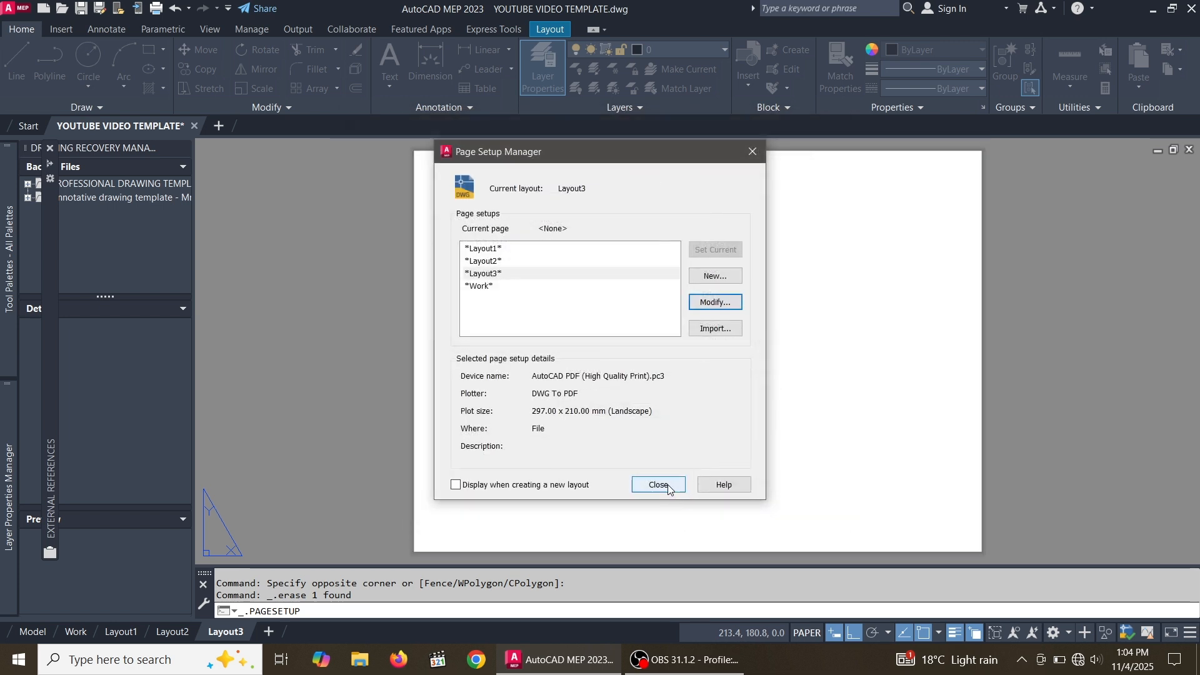
click(658, 485)
Insert the title block 2 block with its insertion point at the lower-left corner of the layout sheet
scroll(713, 394, up, 2)
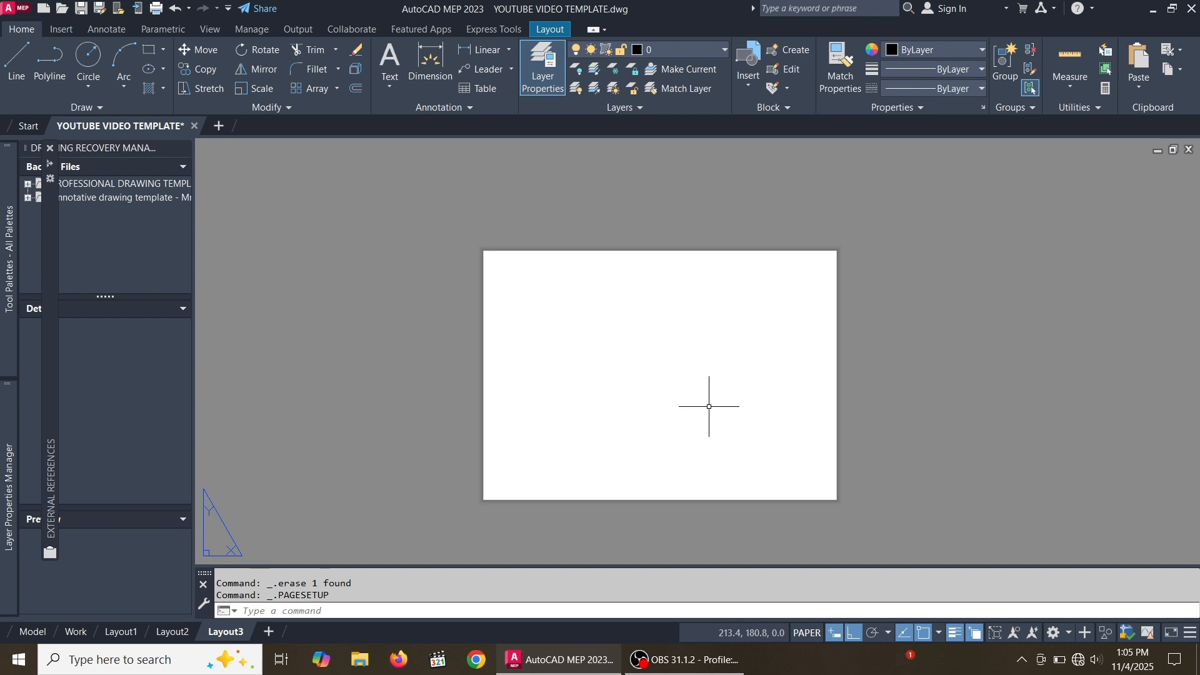
scroll(687, 355, down, 2)
scroll(715, 368, up, 2)
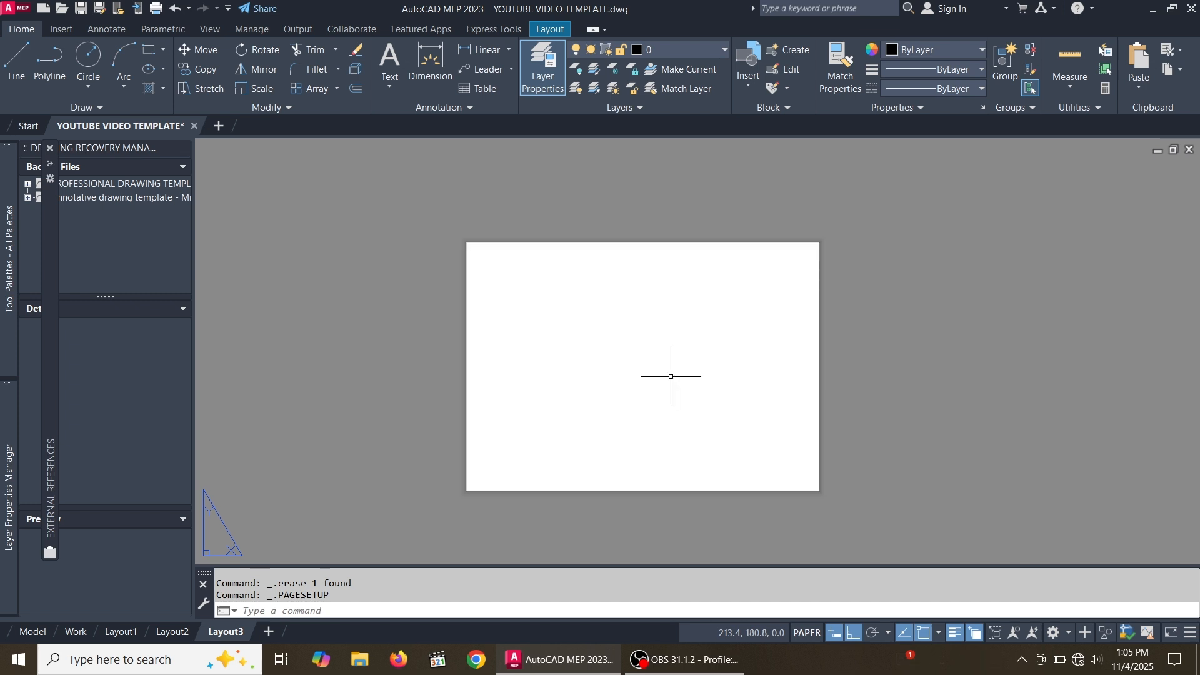
scroll(718, 332, down, 1)
scroll(728, 342, up, 1)
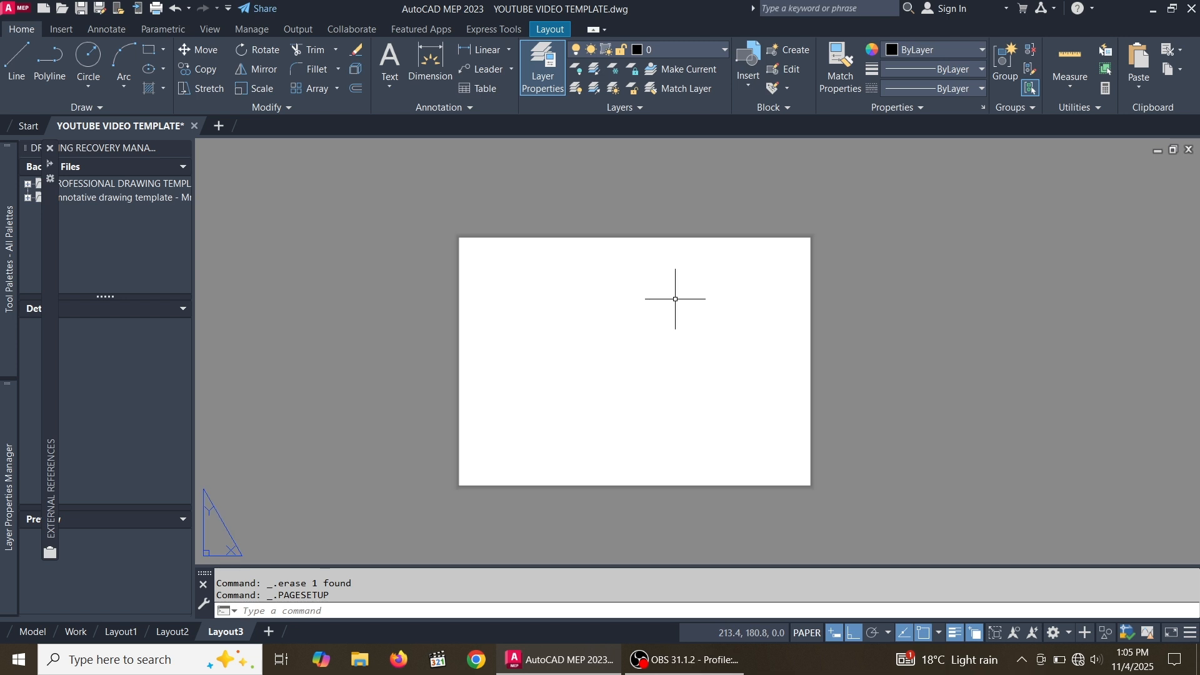
scroll(661, 325, down, 3)
scroll(662, 326, up, 3)
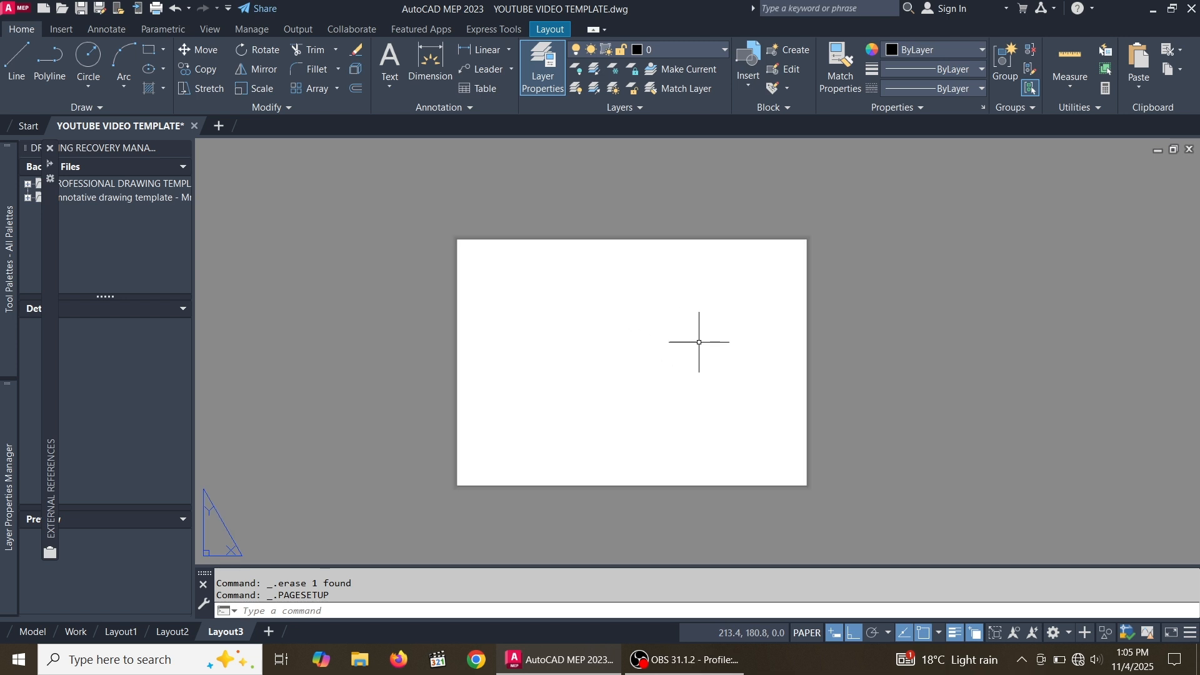
click(749, 84)
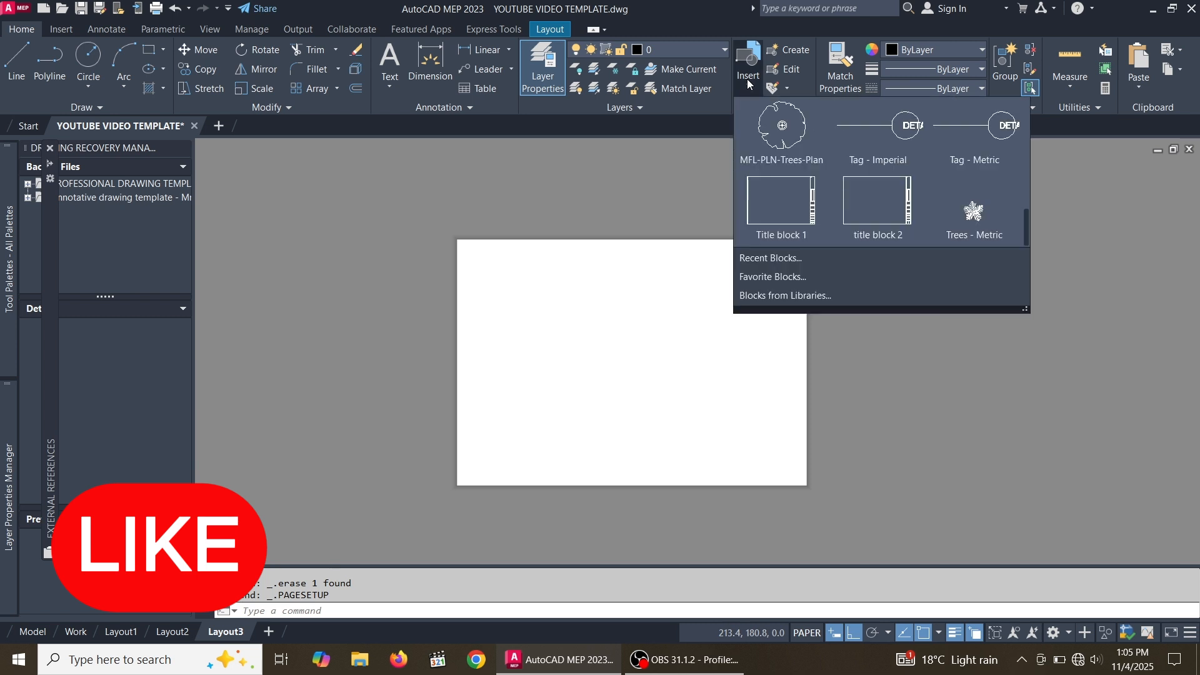
click(892, 210)
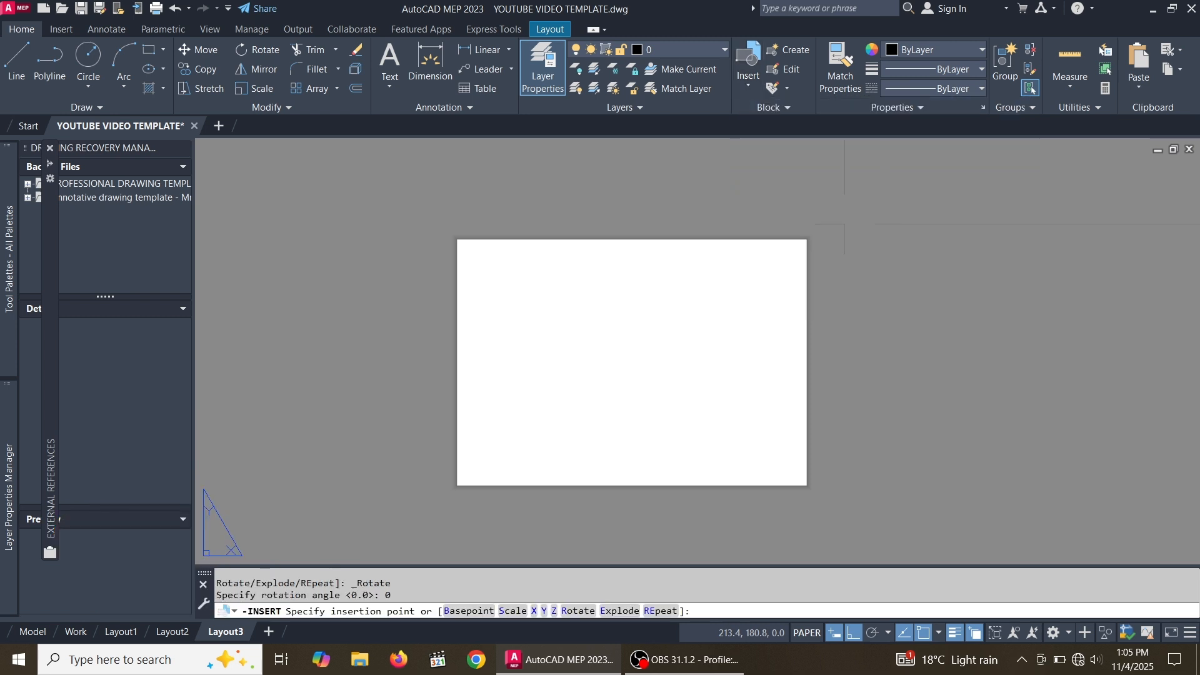
scroll(786, 272, down, 4)
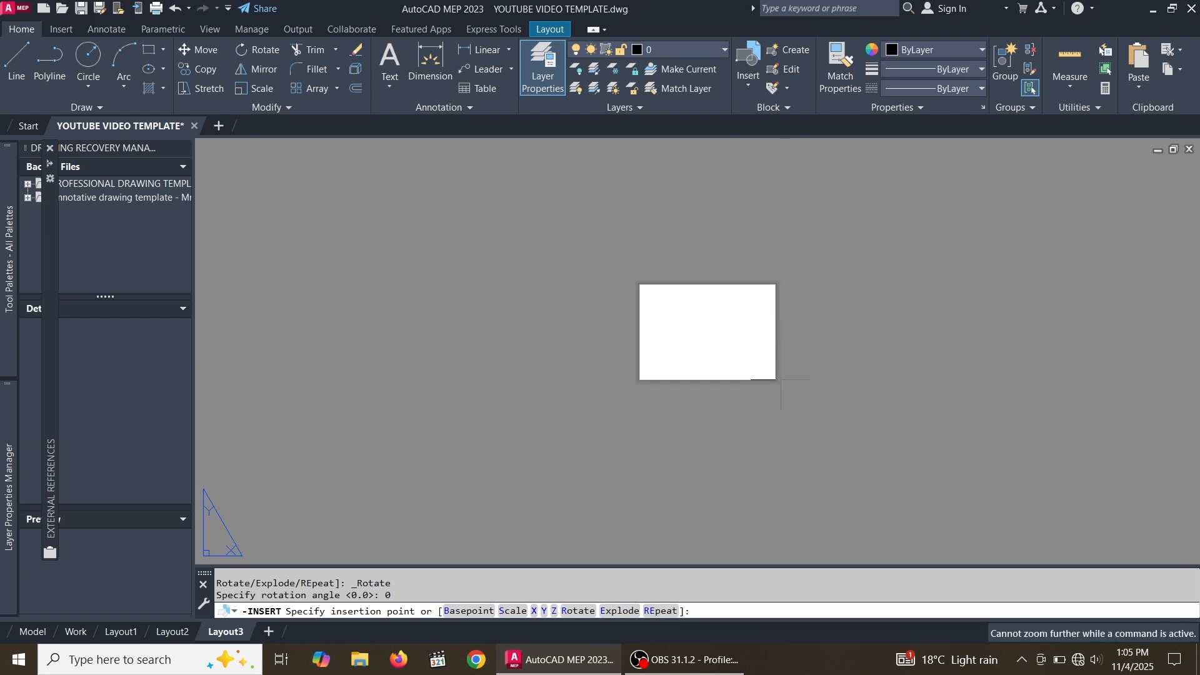
scroll(665, 378, up, 5)
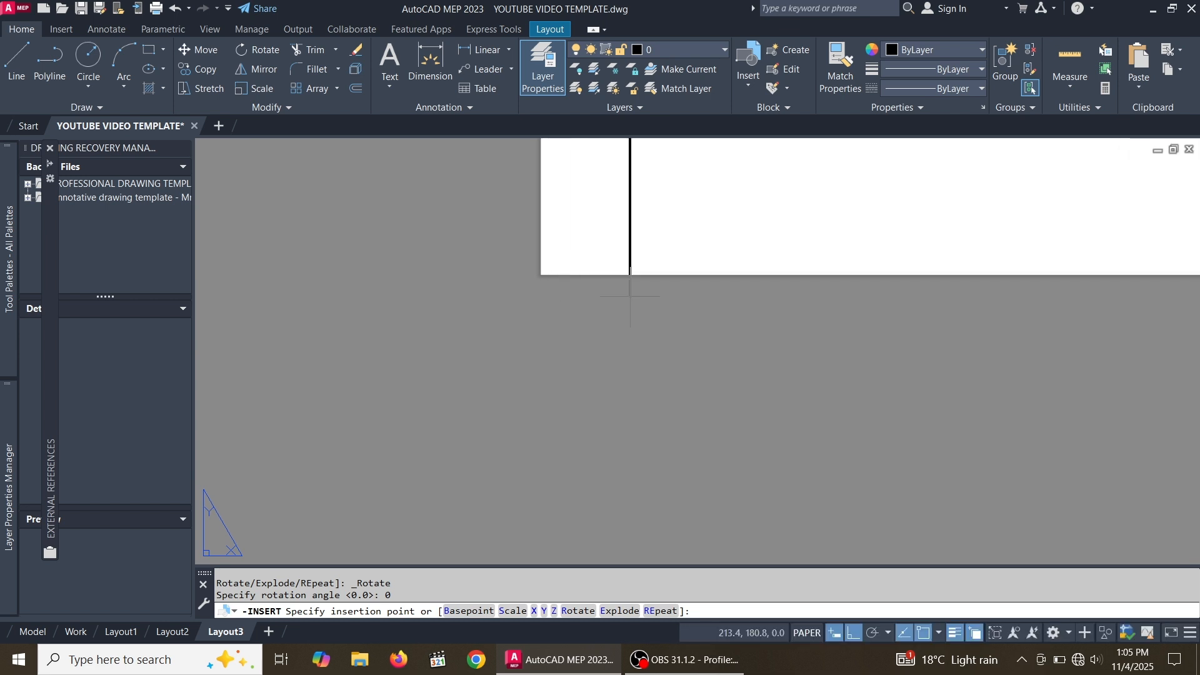
scroll(648, 304, down, 3)
scroll(636, 296, up, 3)
scroll(603, 291, up, 4)
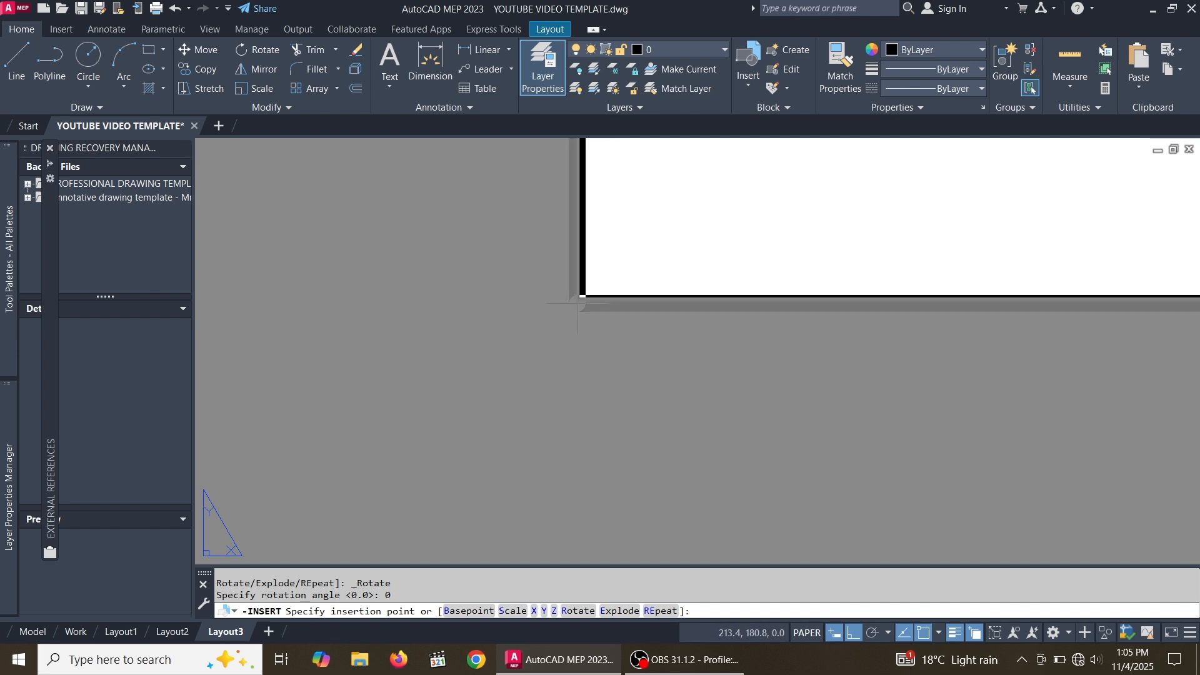
click(576, 304)
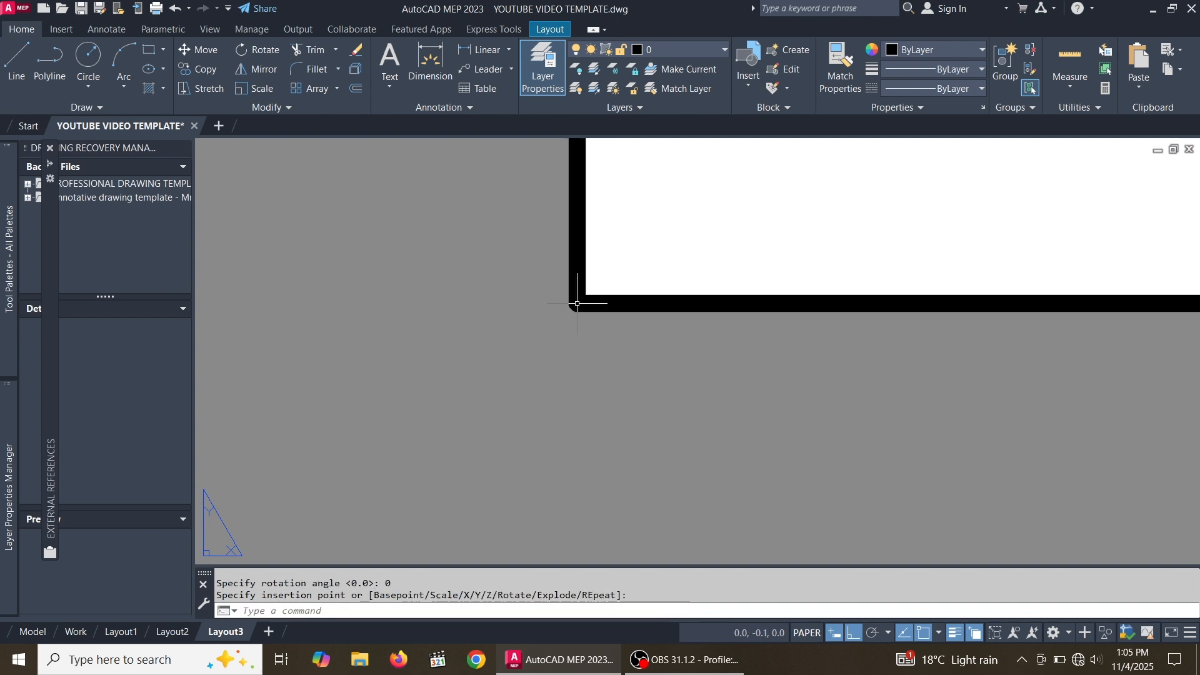
Select the inserted title block and stretch its right width grip leftwards to narrow the block
scroll(571, 300, down, 4)
scroll(542, 356, down, 4)
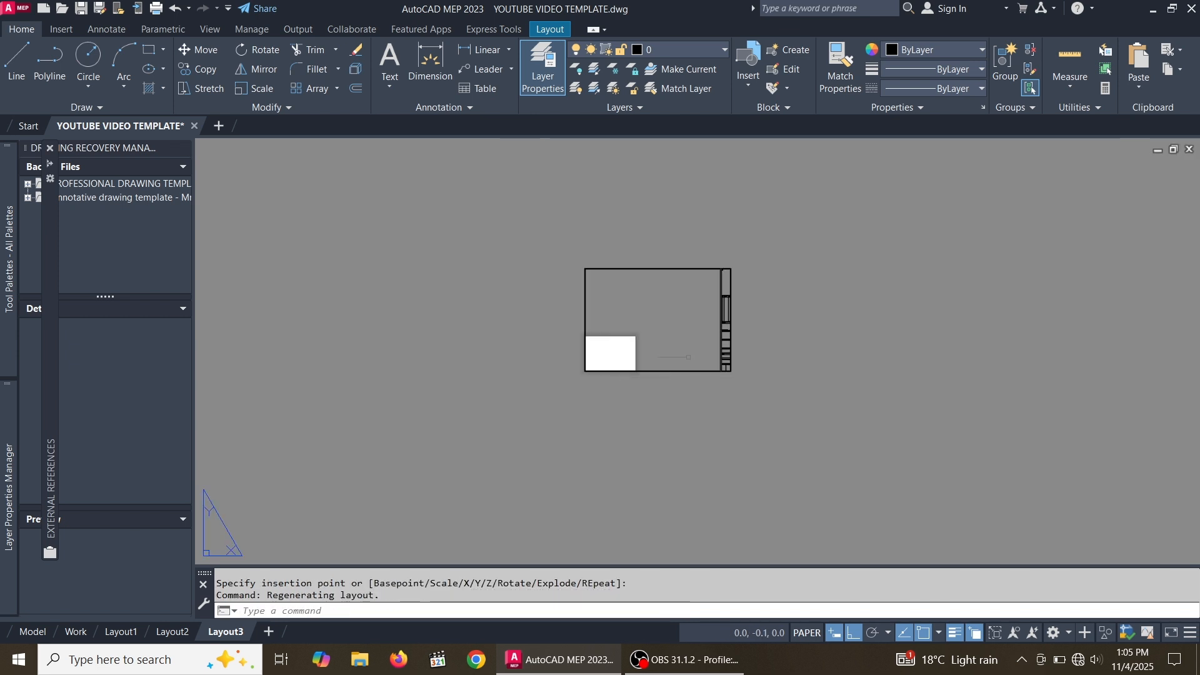
click(777, 344)
click(709, 288)
scroll(757, 338, down, 2)
scroll(756, 337, up, 5)
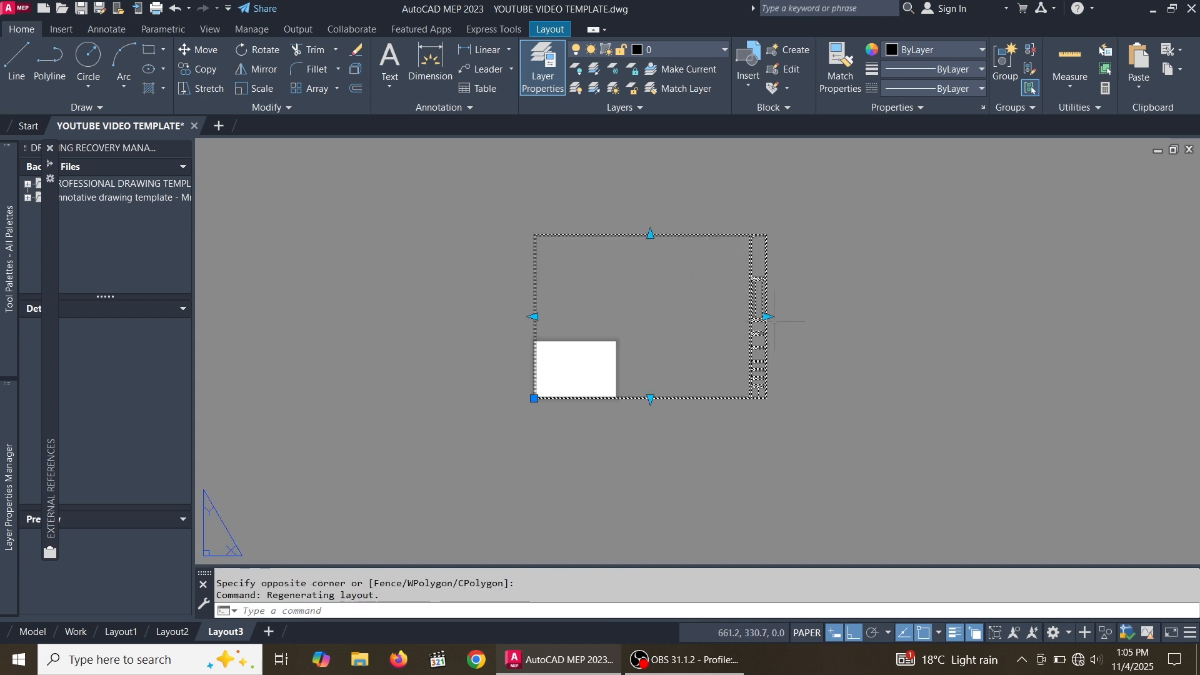
click(733, 303)
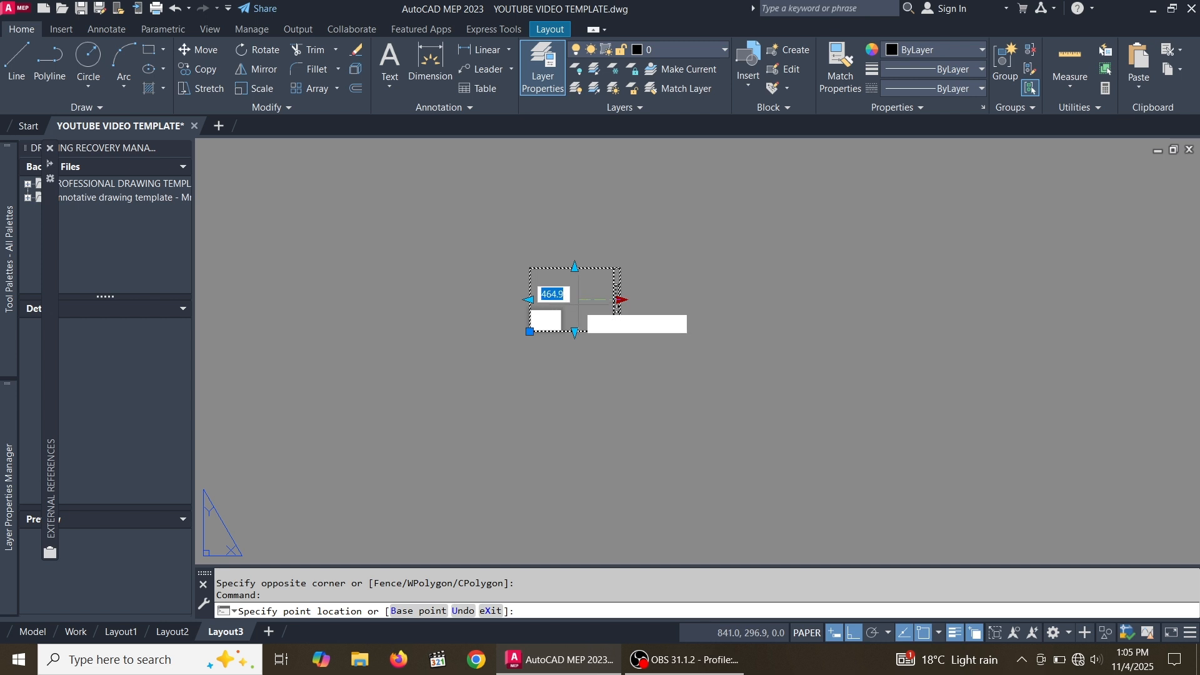
scroll(570, 299, up, 2)
scroll(566, 296, up, 2)
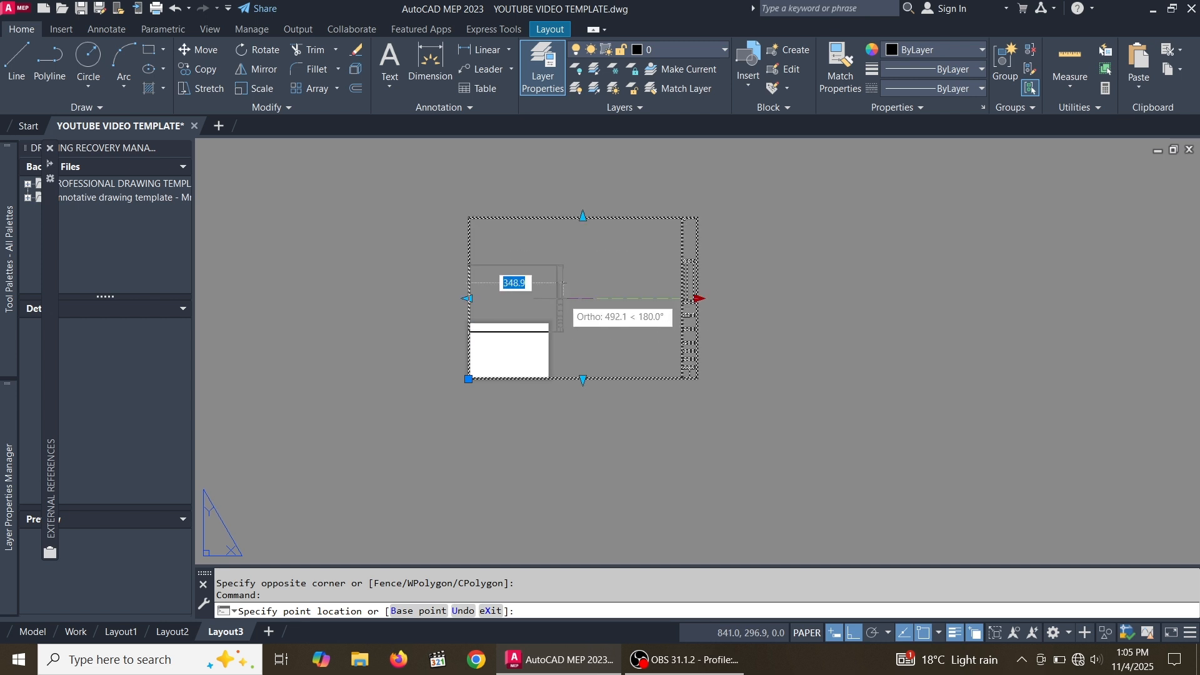
click(567, 298)
Move the title block from its lower-left corner onto the lower-left corner of the layout sheet
scroll(757, 340, down, 2)
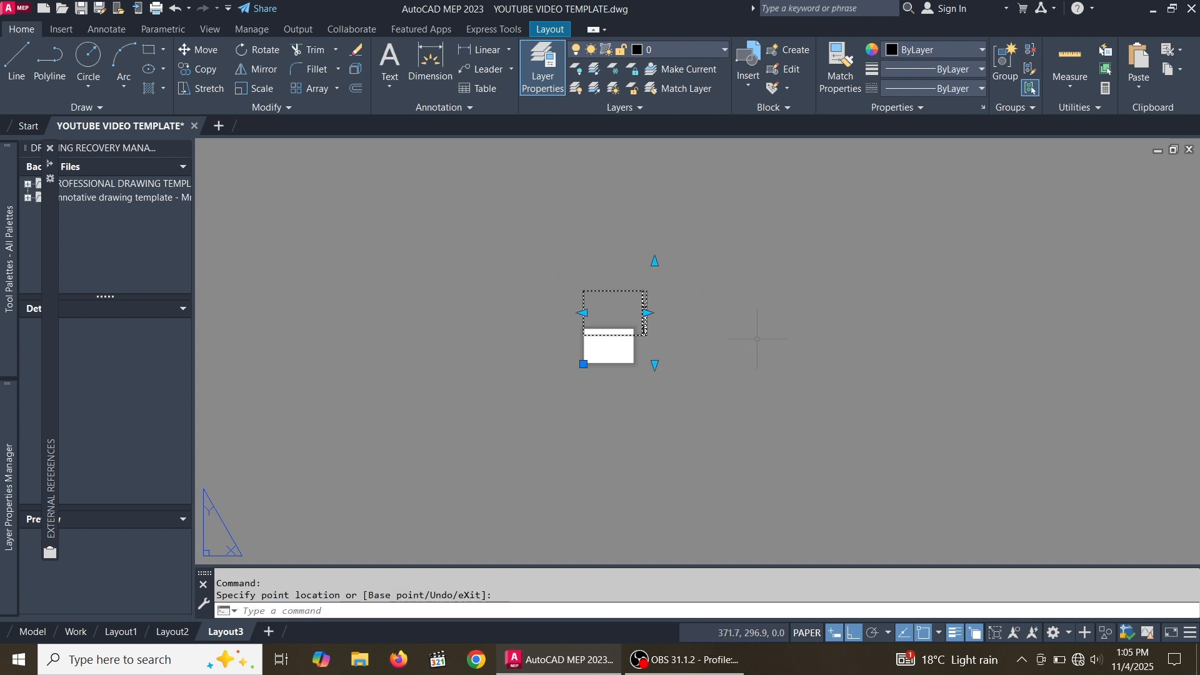
scroll(612, 332, up, 3)
scroll(768, 319, down, 2)
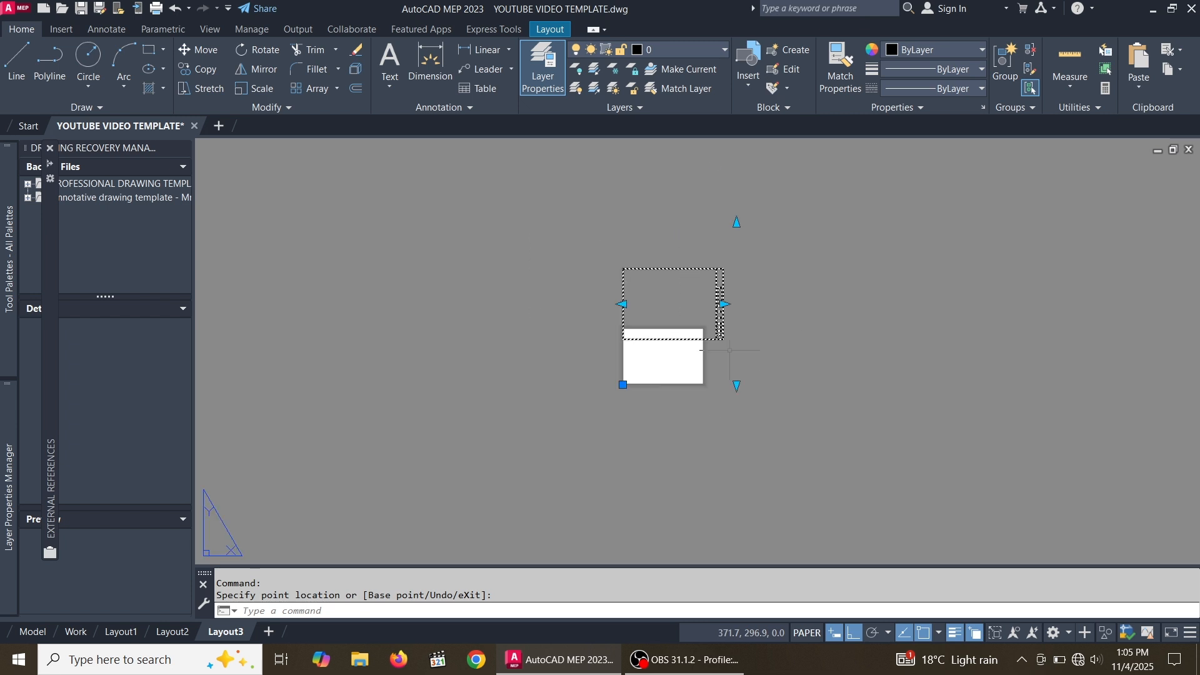
scroll(709, 334, up, 4)
scroll(810, 336, down, 4)
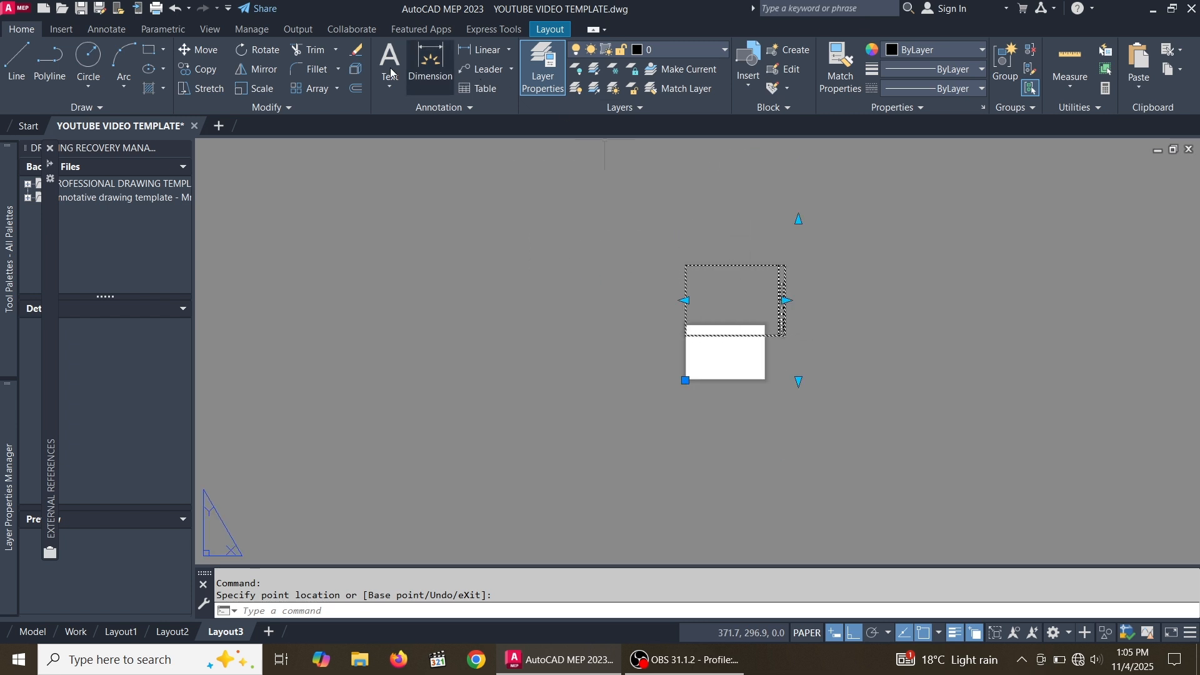
click(206, 50)
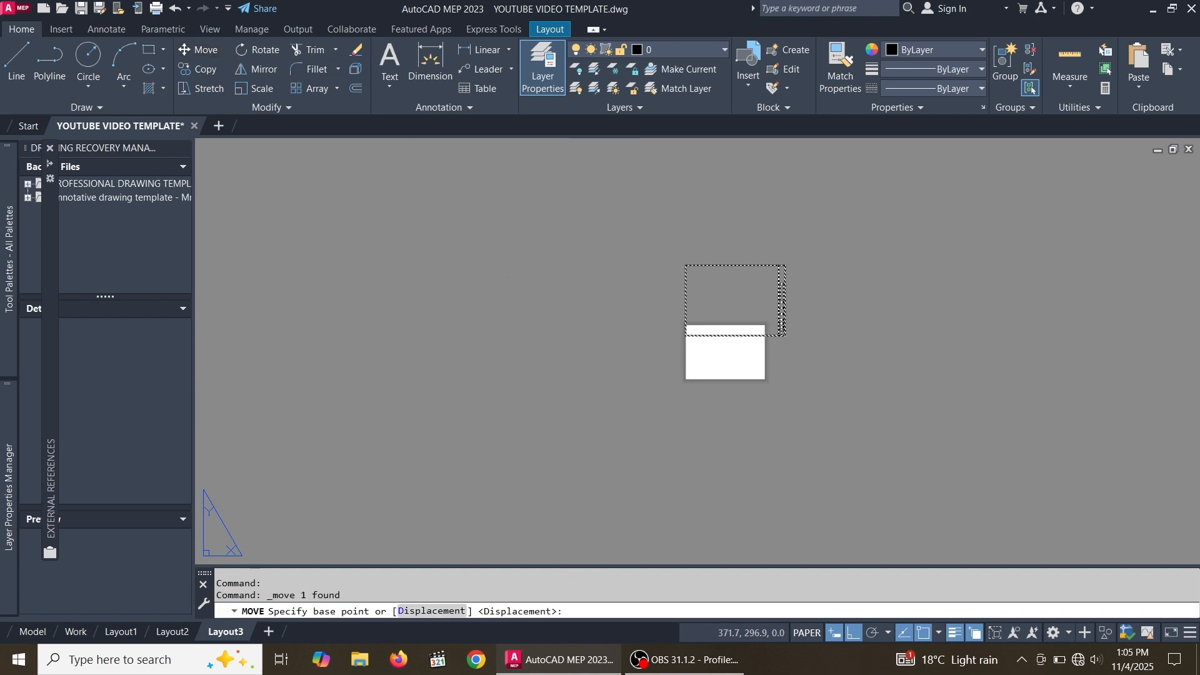
scroll(686, 330, up, 5)
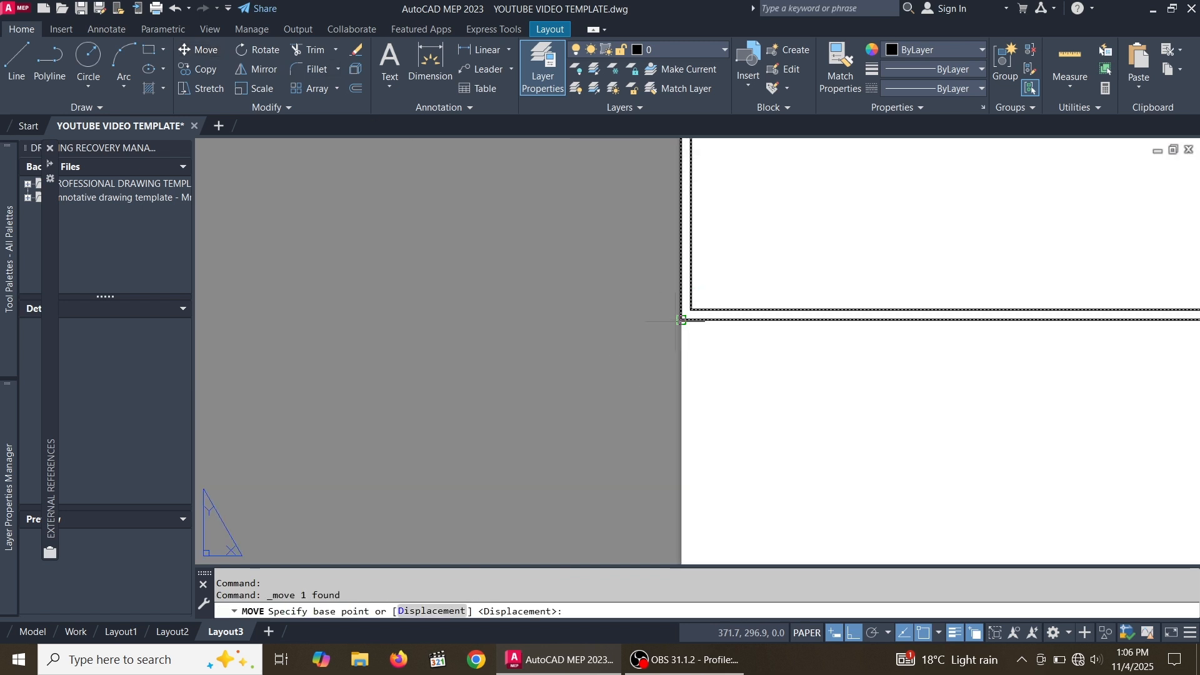
scroll(676, 321, up, 3)
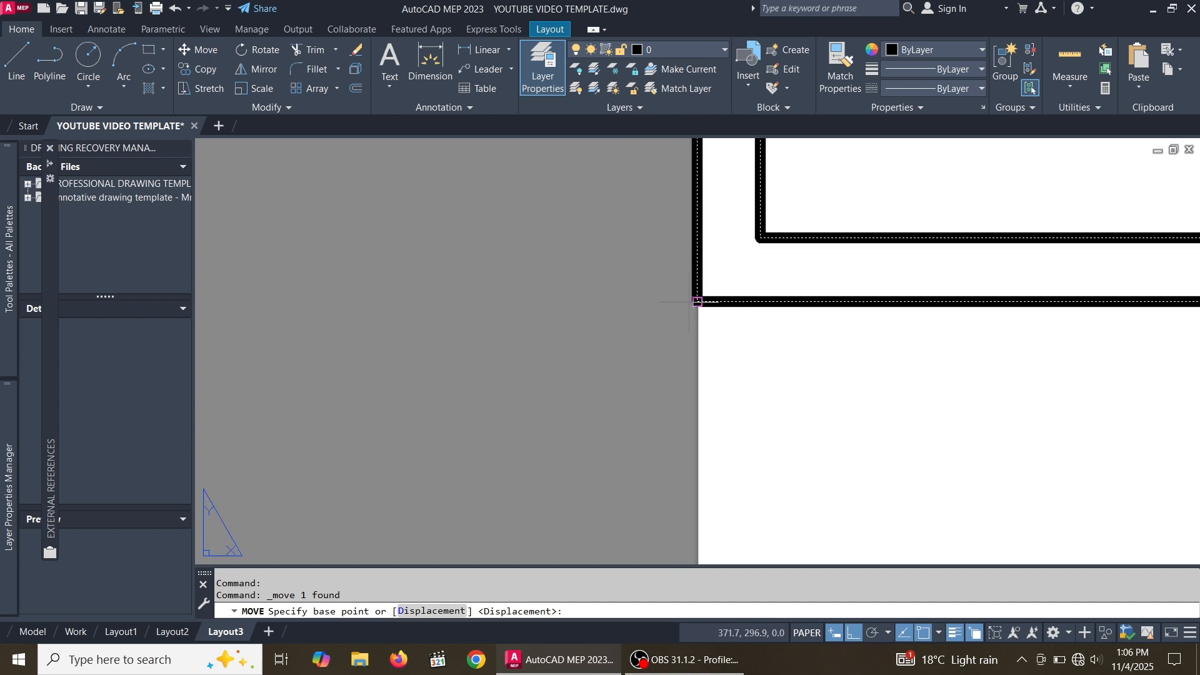
click(697, 302)
scroll(694, 300, down, 6)
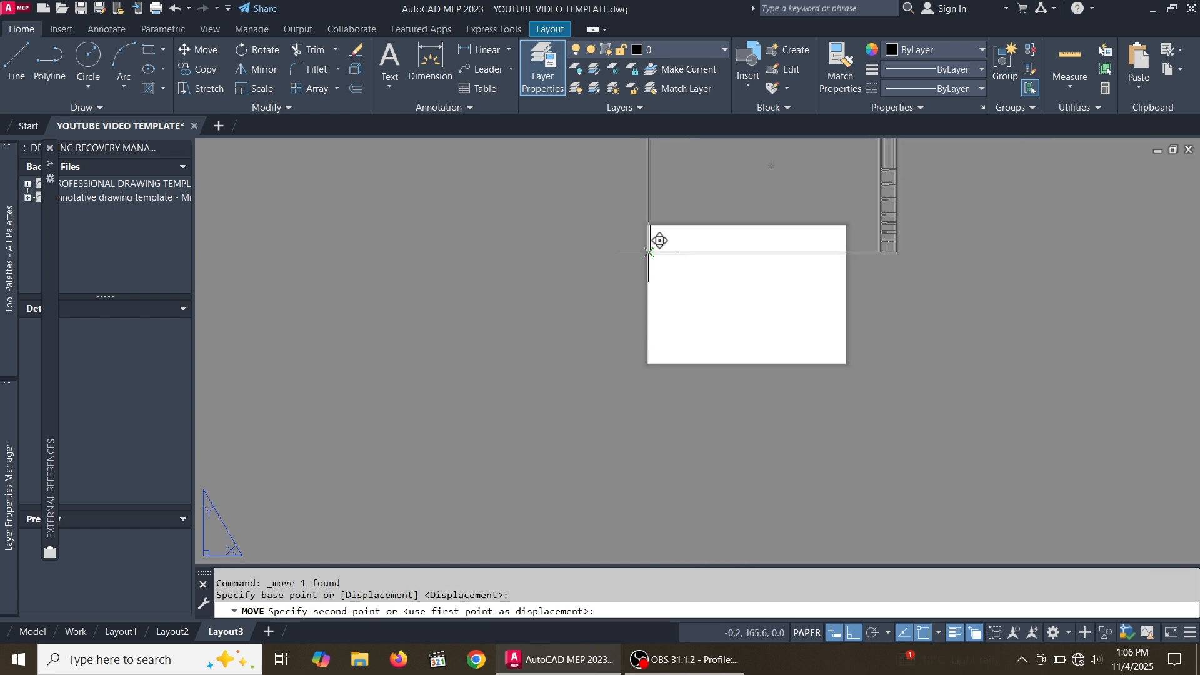
scroll(673, 340, up, 6)
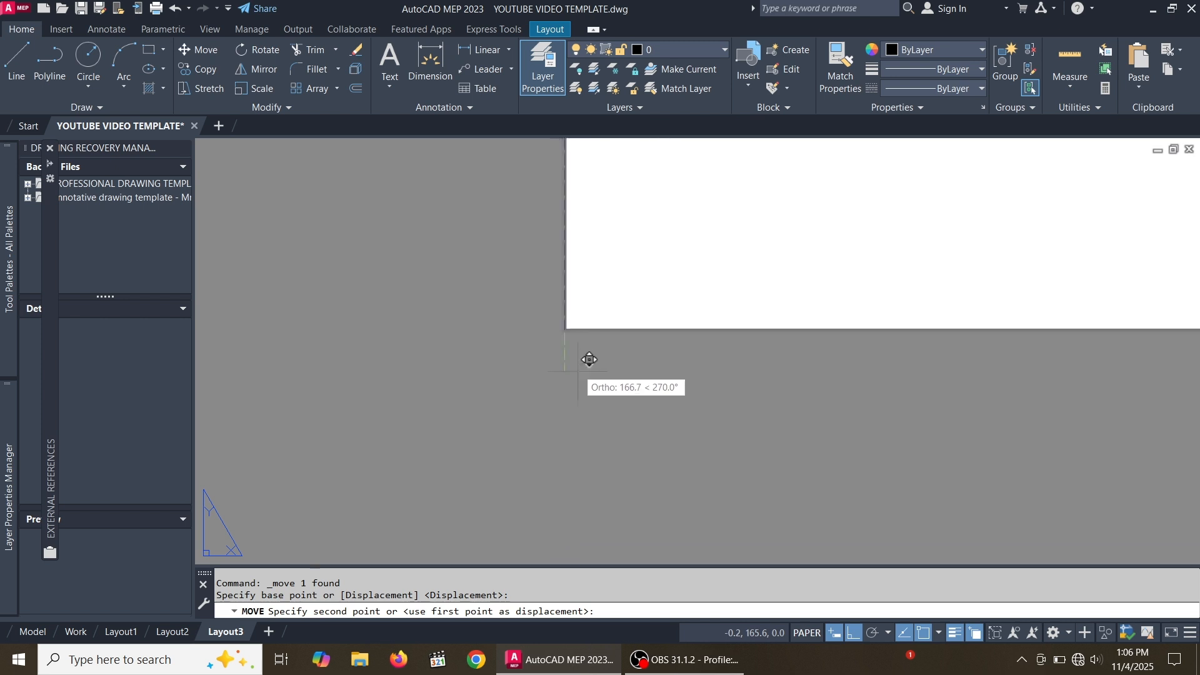
click(575, 314)
Select the title block with a crossing window and stretch its right width grip further leftwards to narrow it more
scroll(556, 328, down, 5)
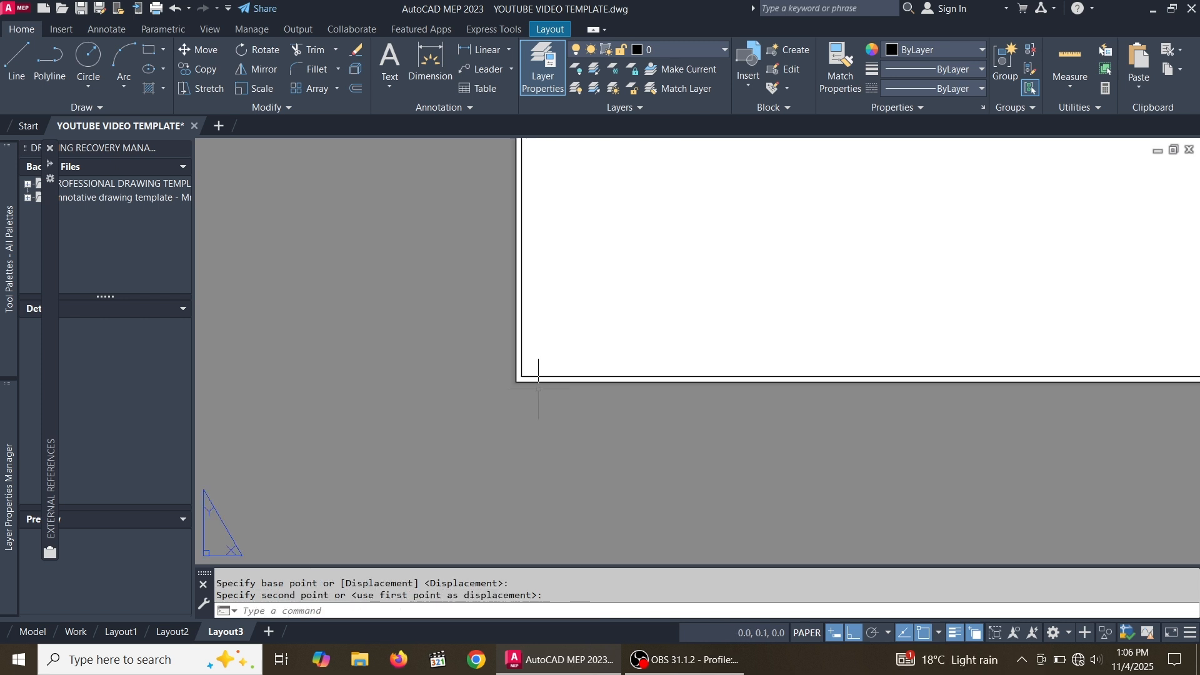
scroll(561, 393, down, 4)
scroll(611, 360, up, 7)
scroll(793, 304, down, 6)
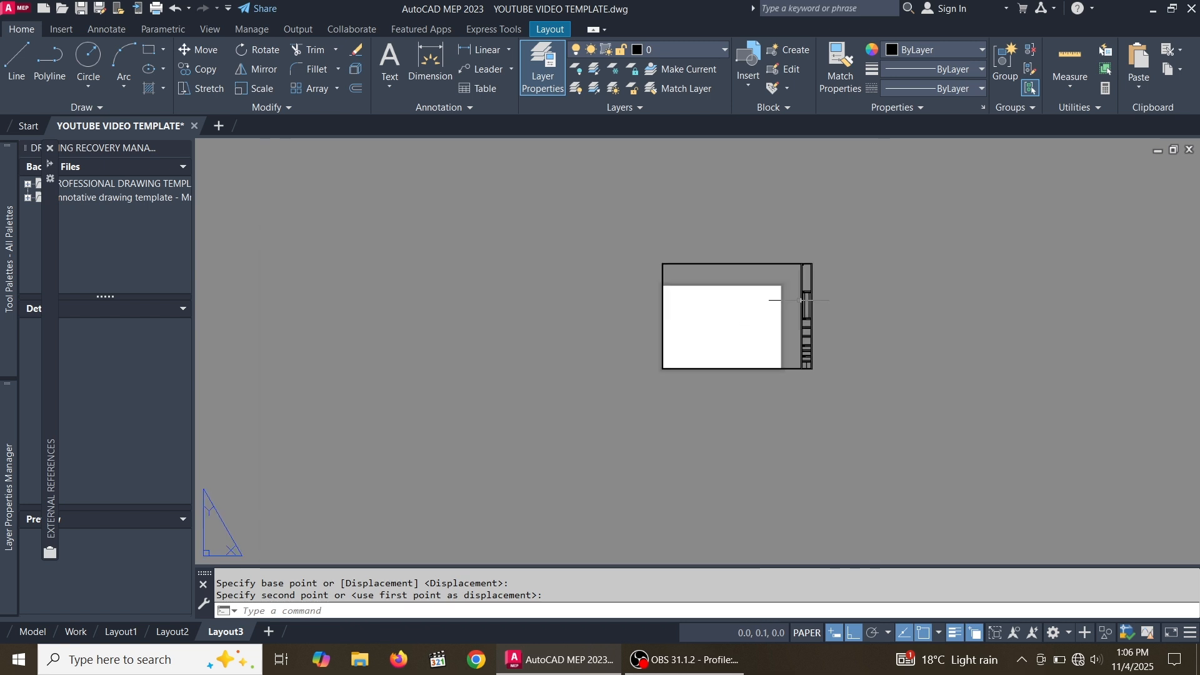
scroll(856, 320, up, 3)
click(841, 345)
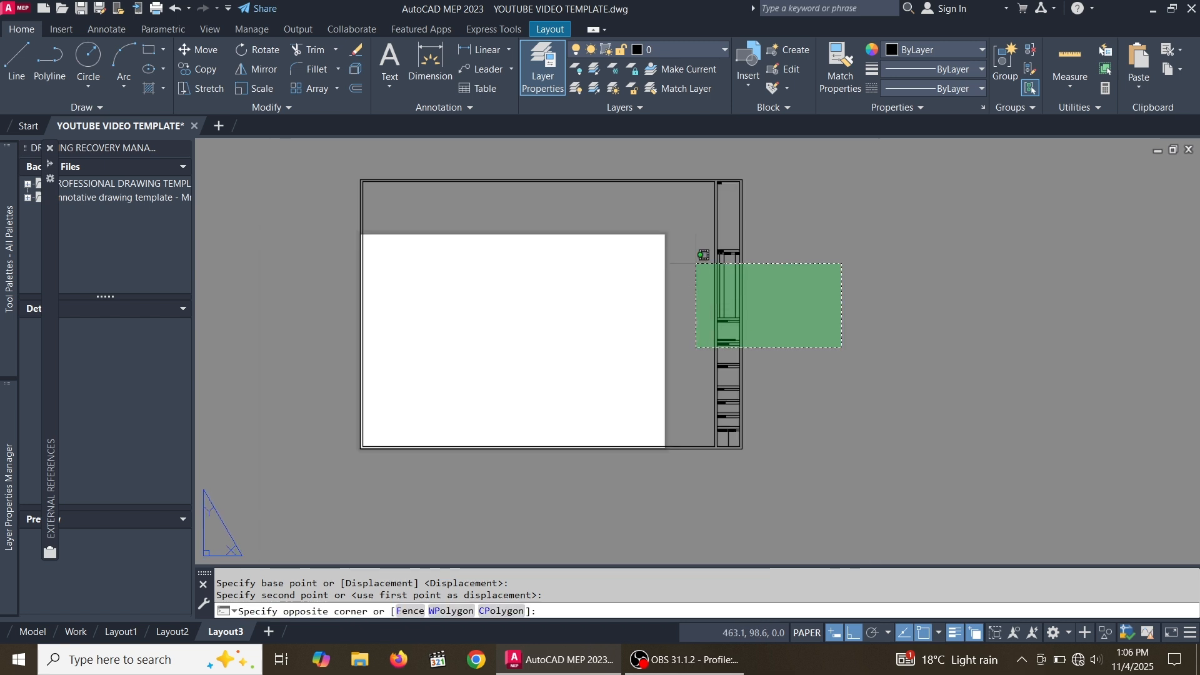
click(697, 261)
scroll(806, 392, up, 3)
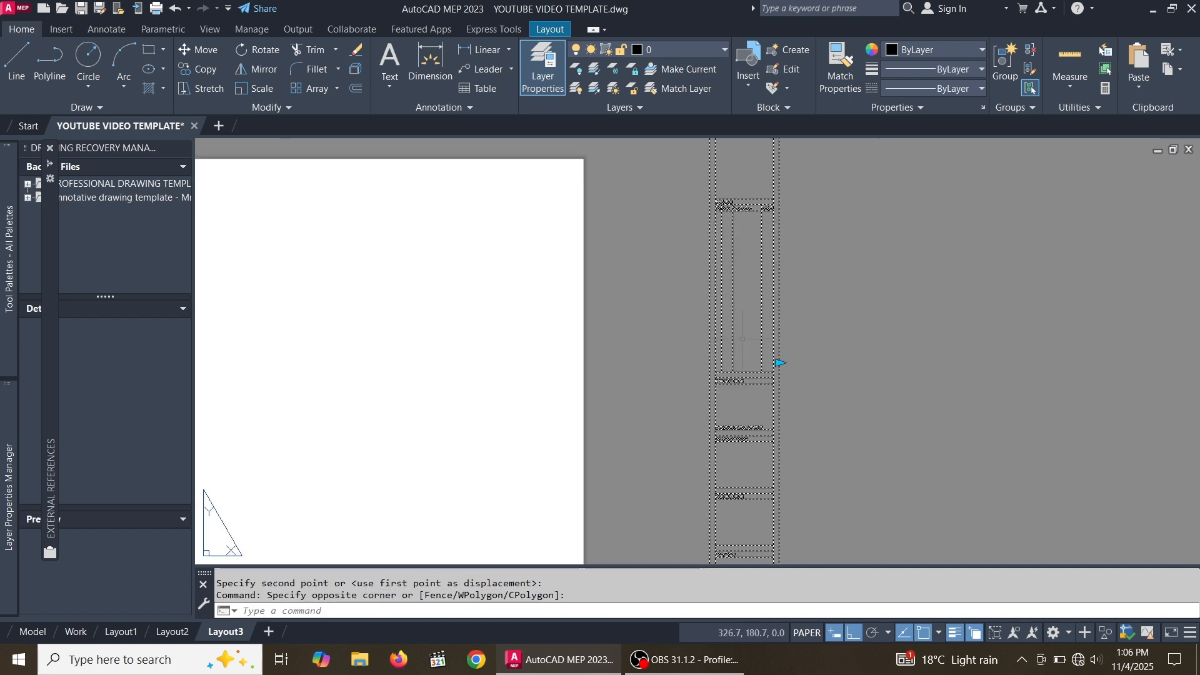
click(779, 363)
scroll(672, 351, down, 6)
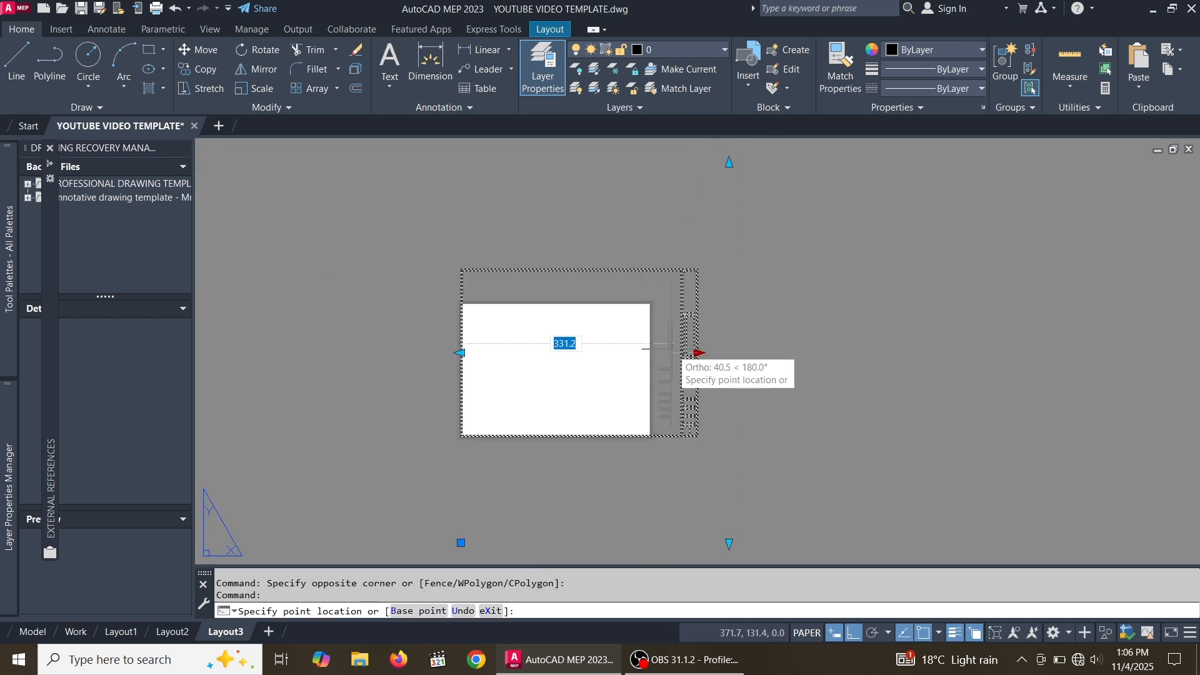
scroll(642, 359, up, 2)
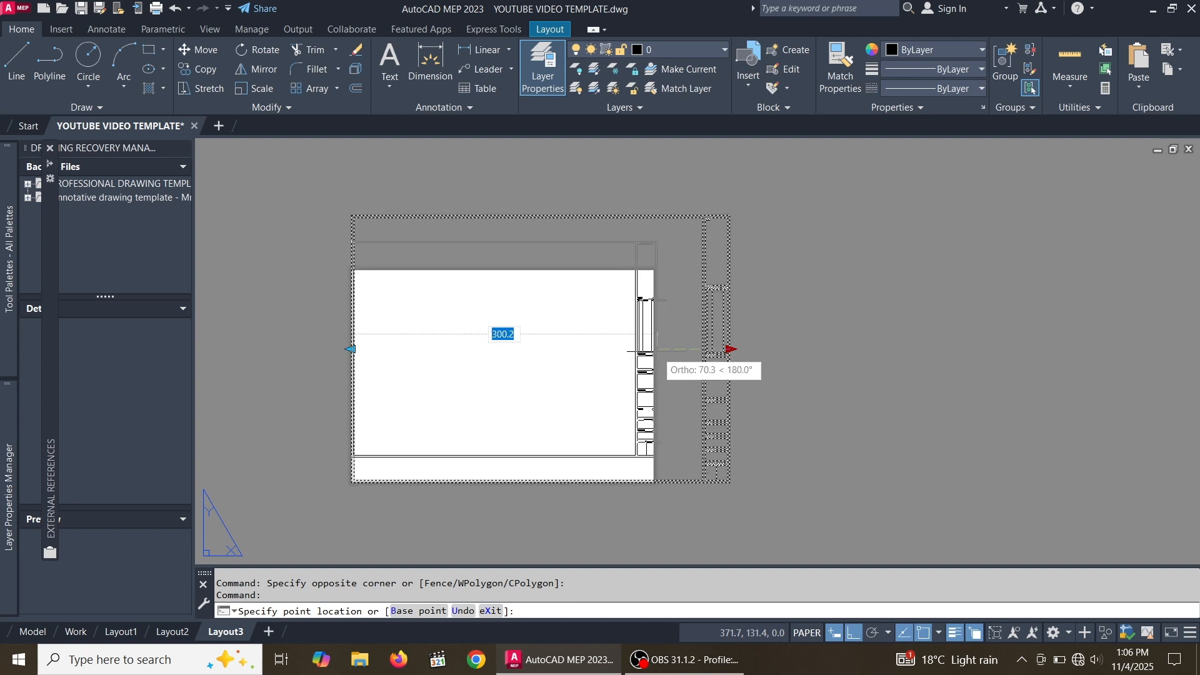
click(654, 350)
Realign the narrowed title block by moving its lower-left corner onto the layout sheet's lower-left corner
scroll(658, 349, up, 5)
scroll(731, 358, down, 6)
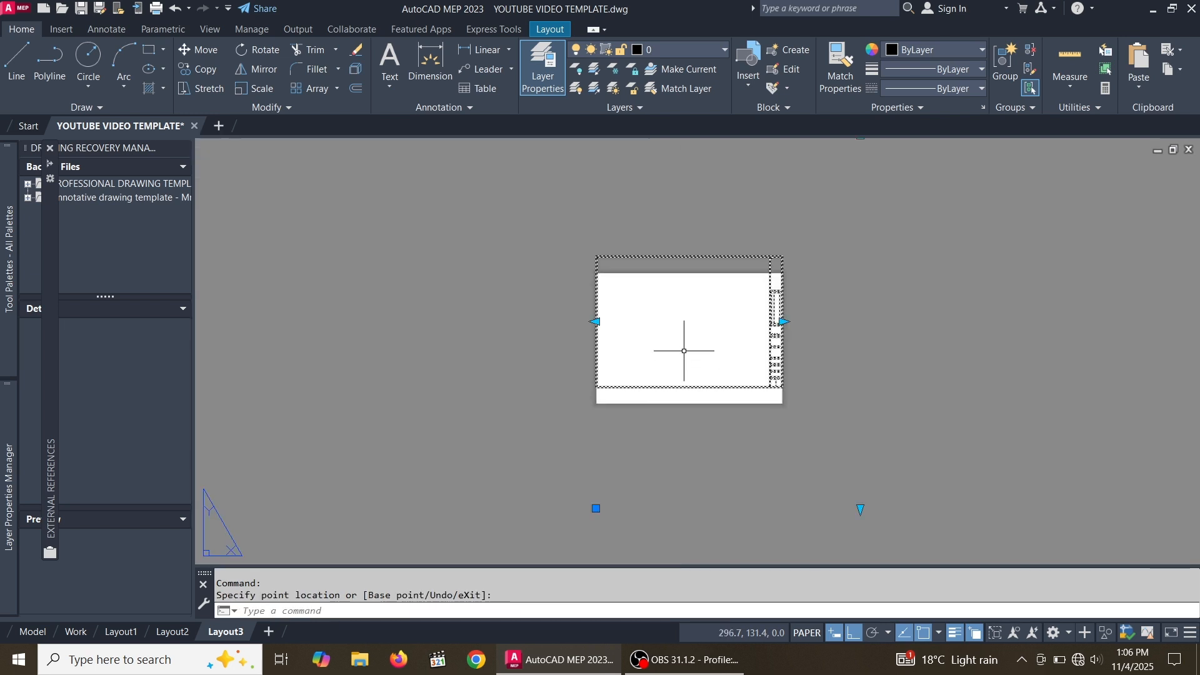
click(200, 50)
scroll(600, 410, up, 5)
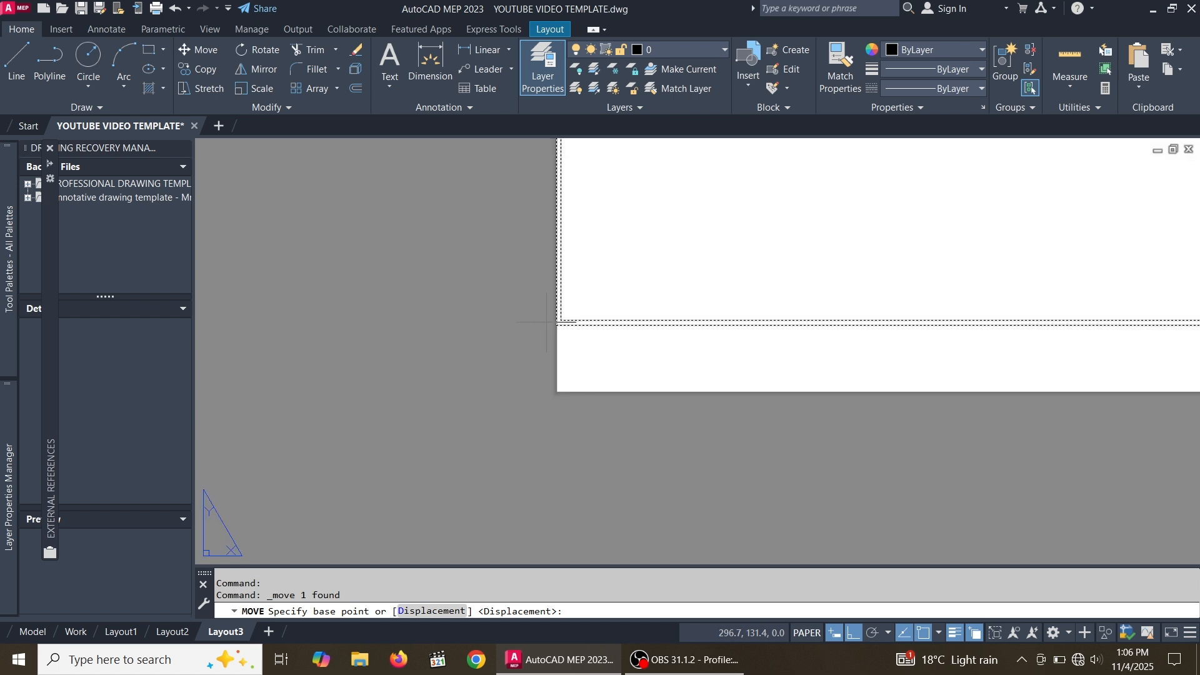
click(605, 334)
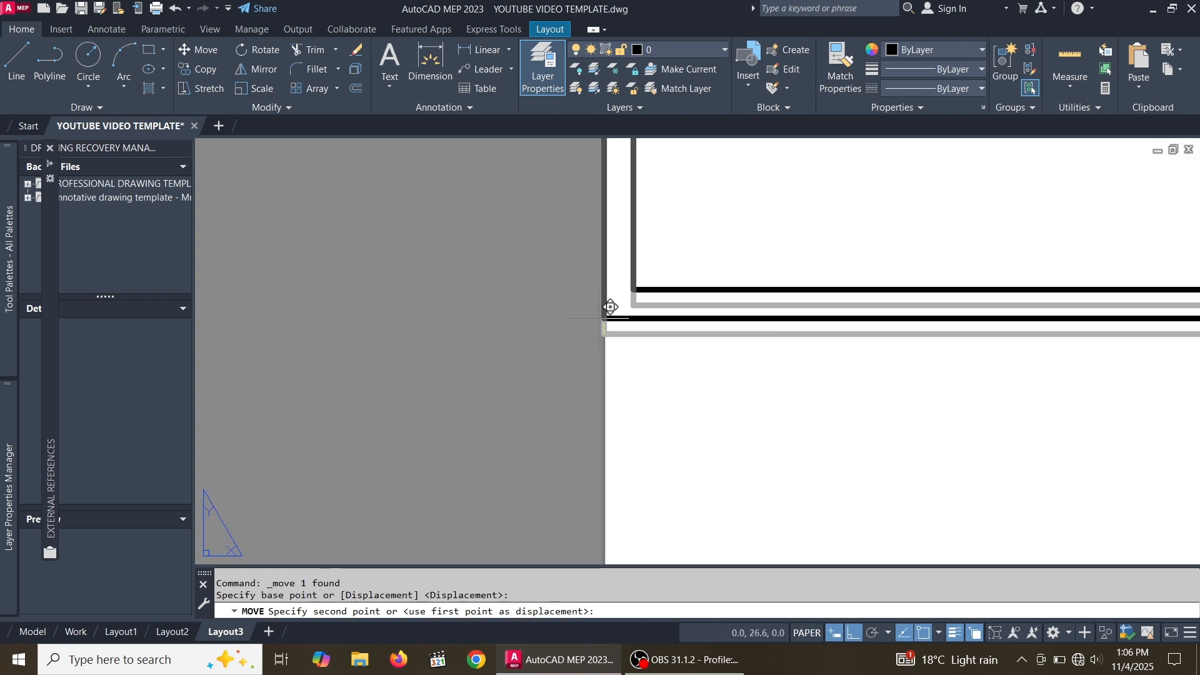
scroll(606, 319, down, 2)
scroll(605, 357, up, 3)
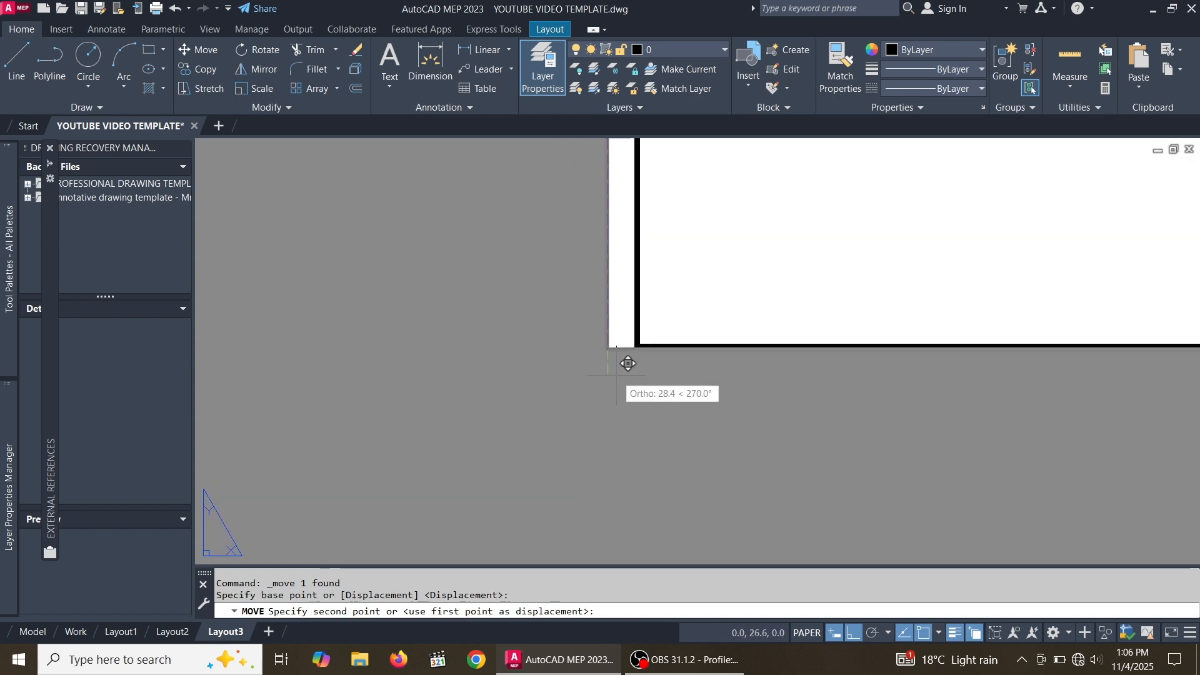
click(618, 334)
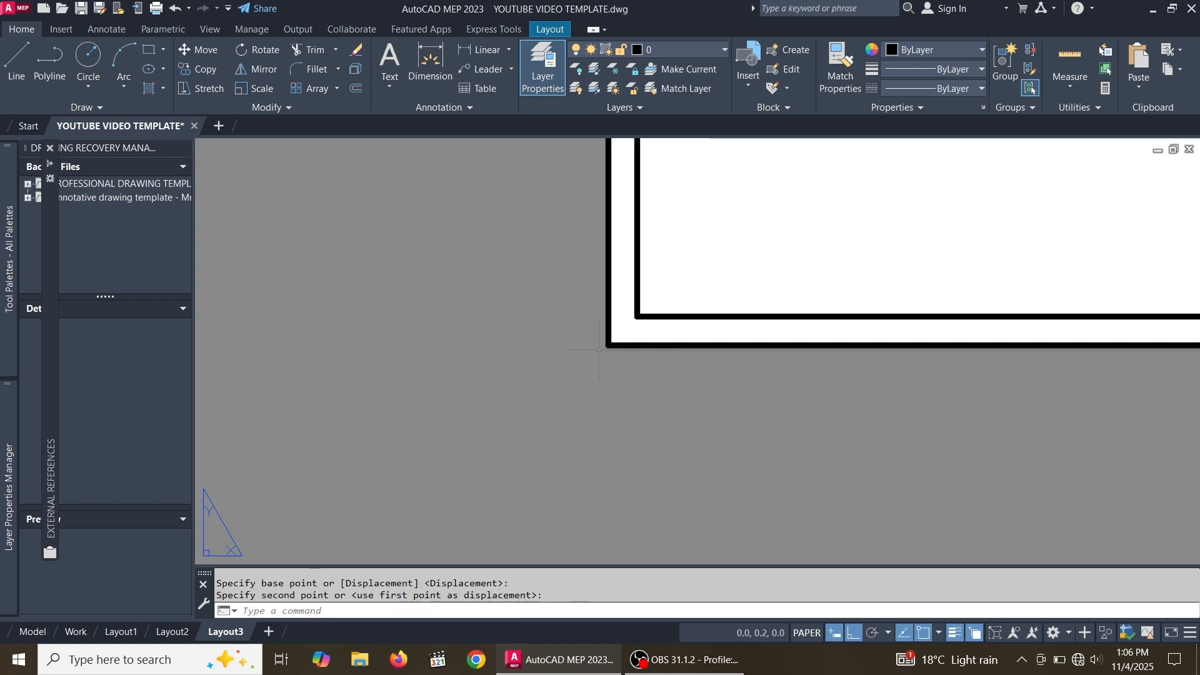
Zoom in and out around the layout to inspect how the resized title block fits the sheet
scroll(533, 394, down, 3)
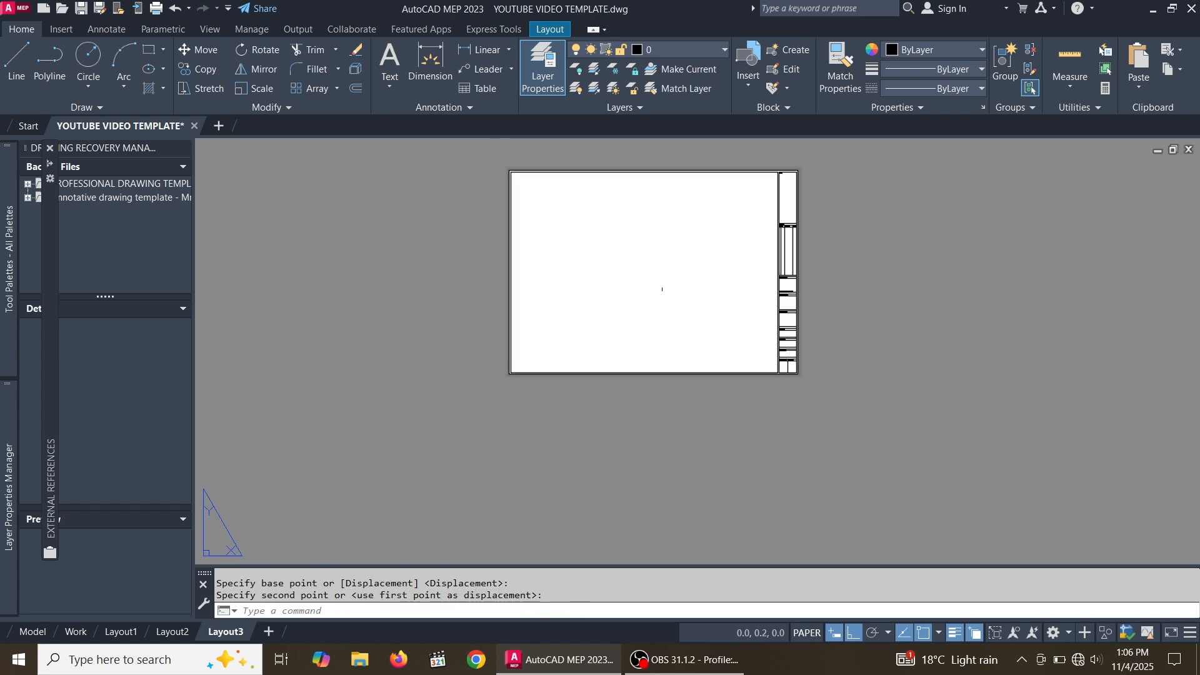
scroll(723, 267, up, 2)
scroll(735, 281, down, 3)
scroll(727, 260, up, 4)
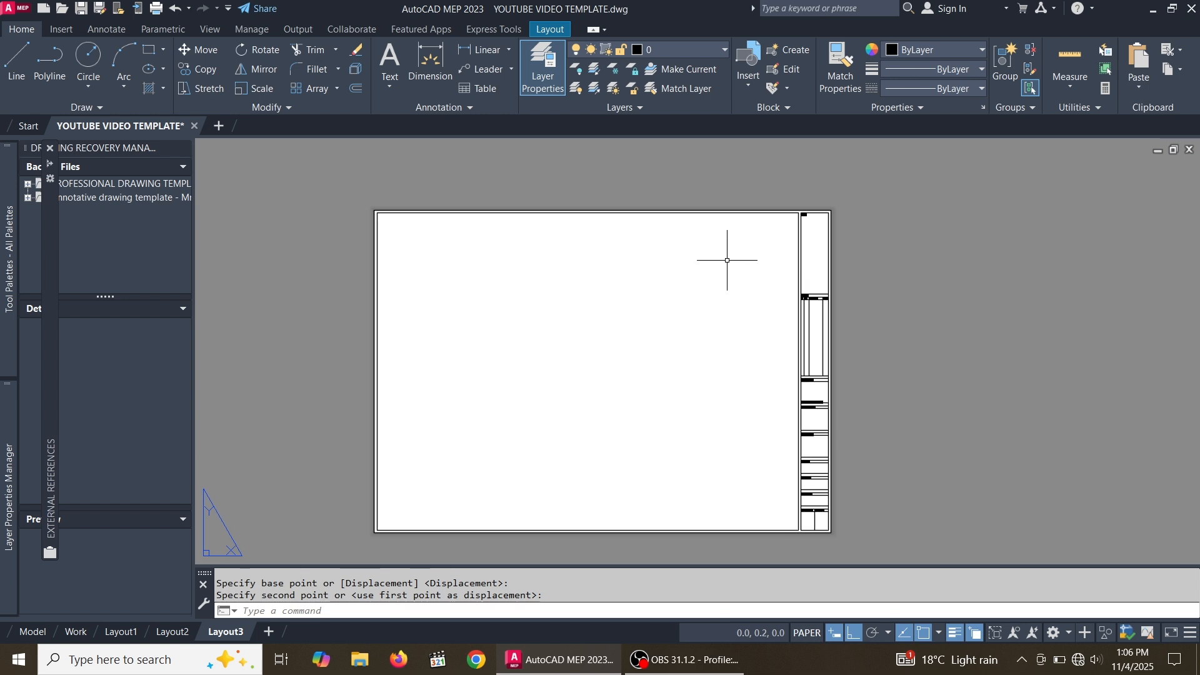
scroll(695, 284, down, 2)
scroll(658, 334, up, 2)
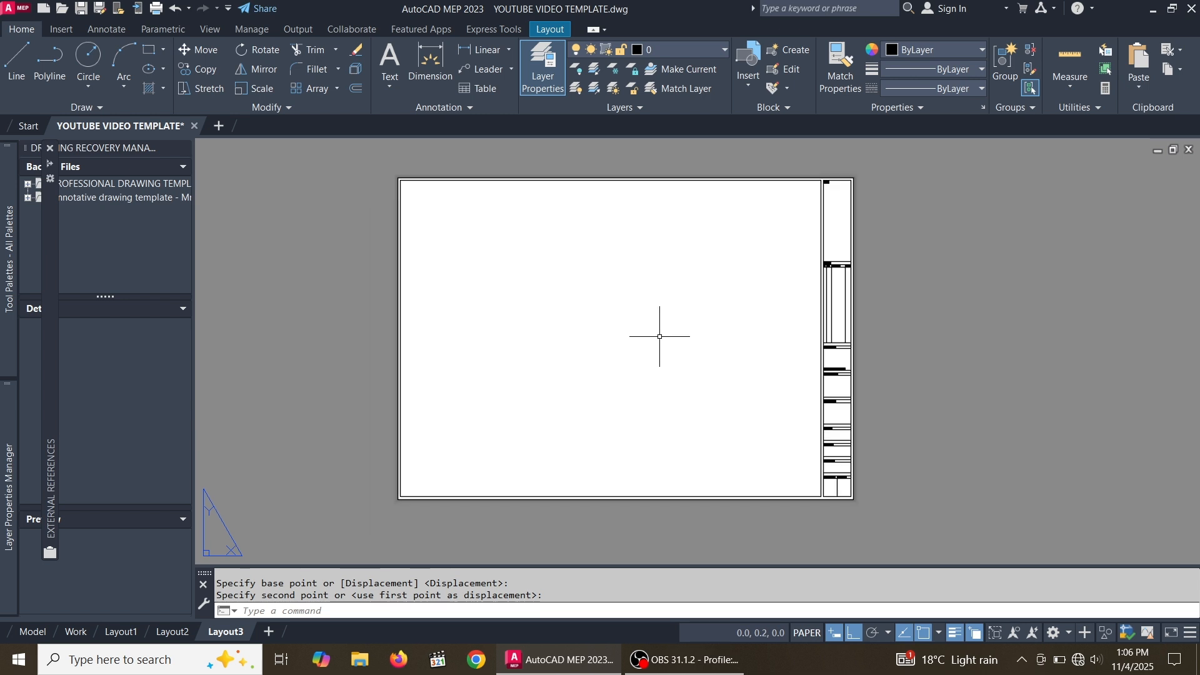
scroll(806, 300, down, 2)
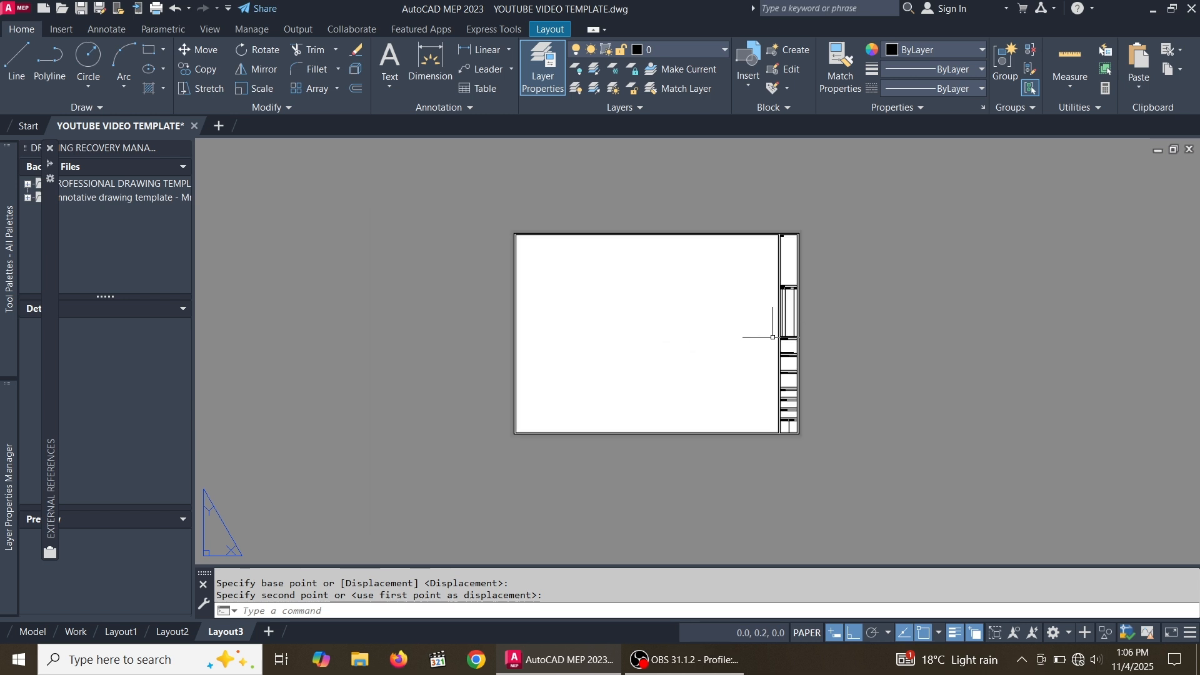
scroll(782, 316, up, 2)
scroll(783, 331, down, 4)
scroll(785, 343, up, 2)
scroll(781, 344, up, 2)
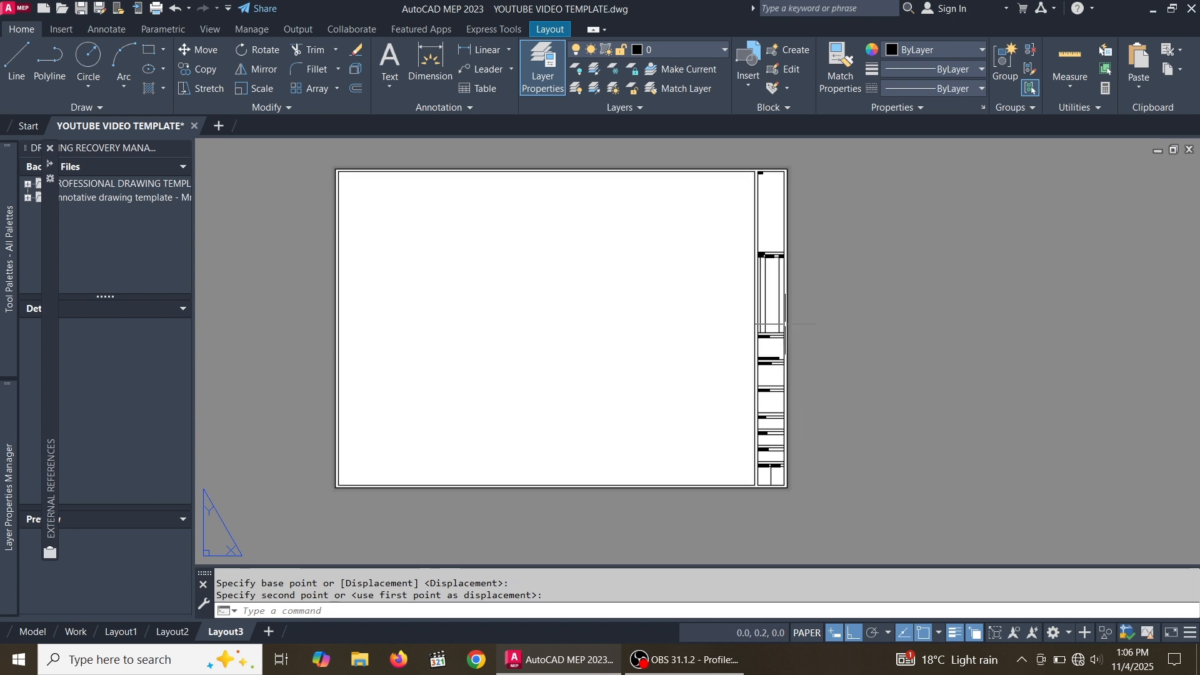
scroll(708, 273, down, 4)
scroll(719, 287, up, 4)
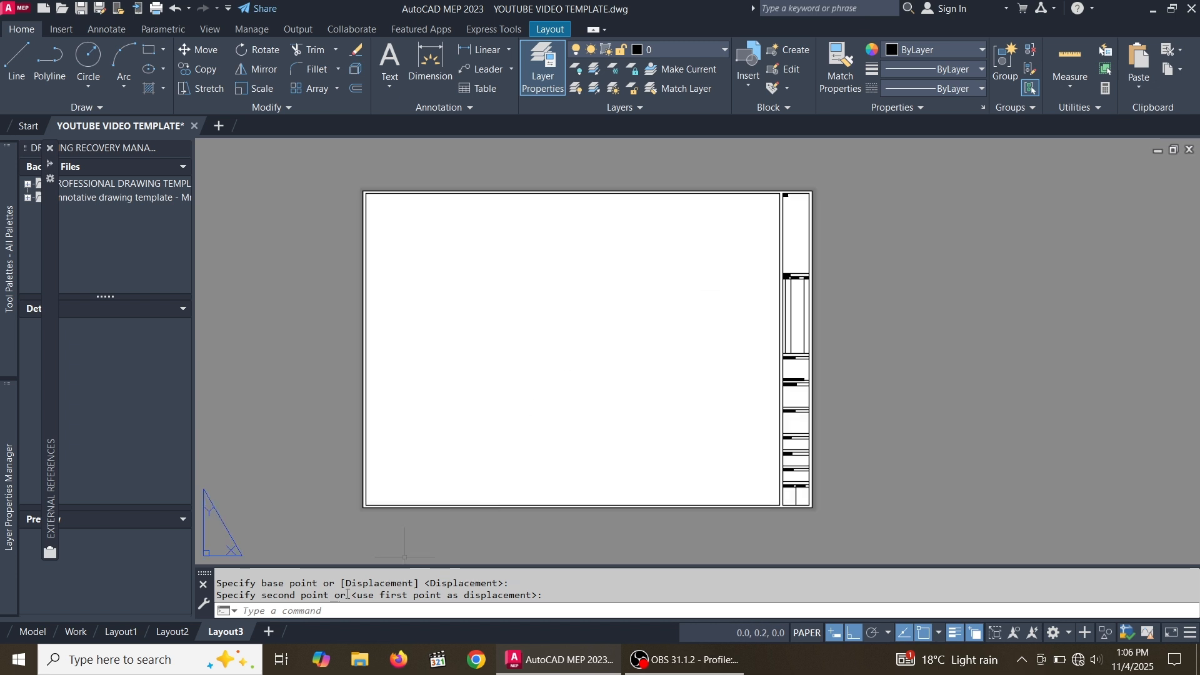
Switch to Layout2 and zoom around to compare its title block layout
click(168, 632)
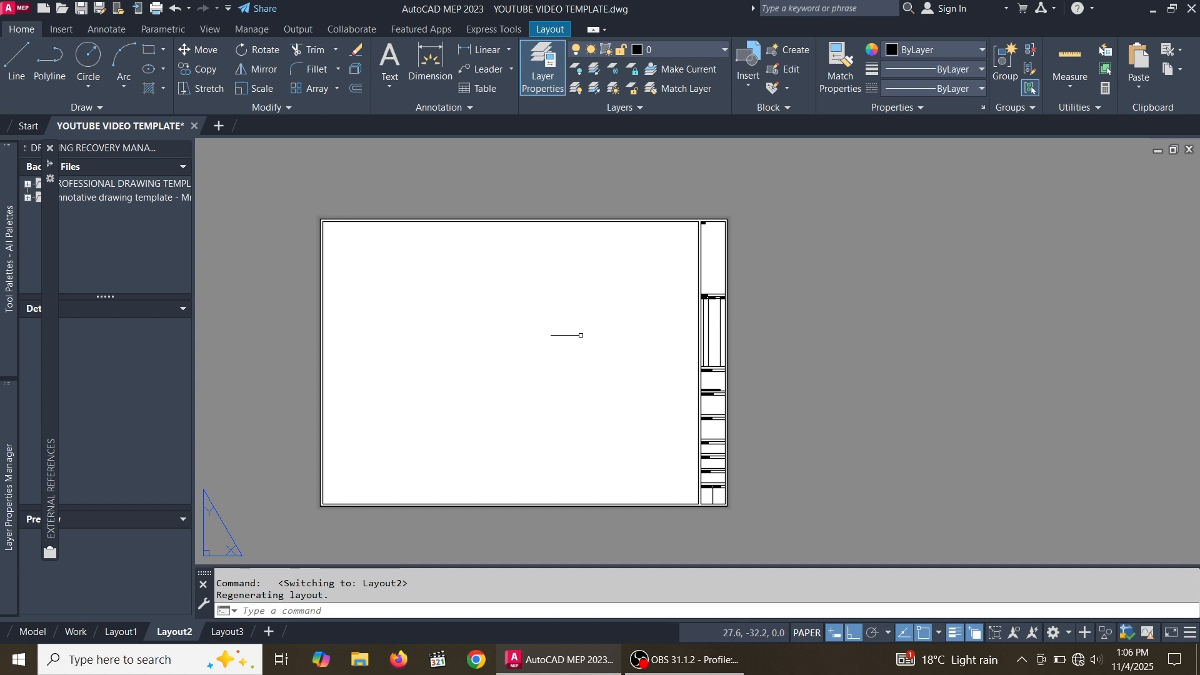
scroll(653, 344, down, 2)
scroll(554, 372, up, 2)
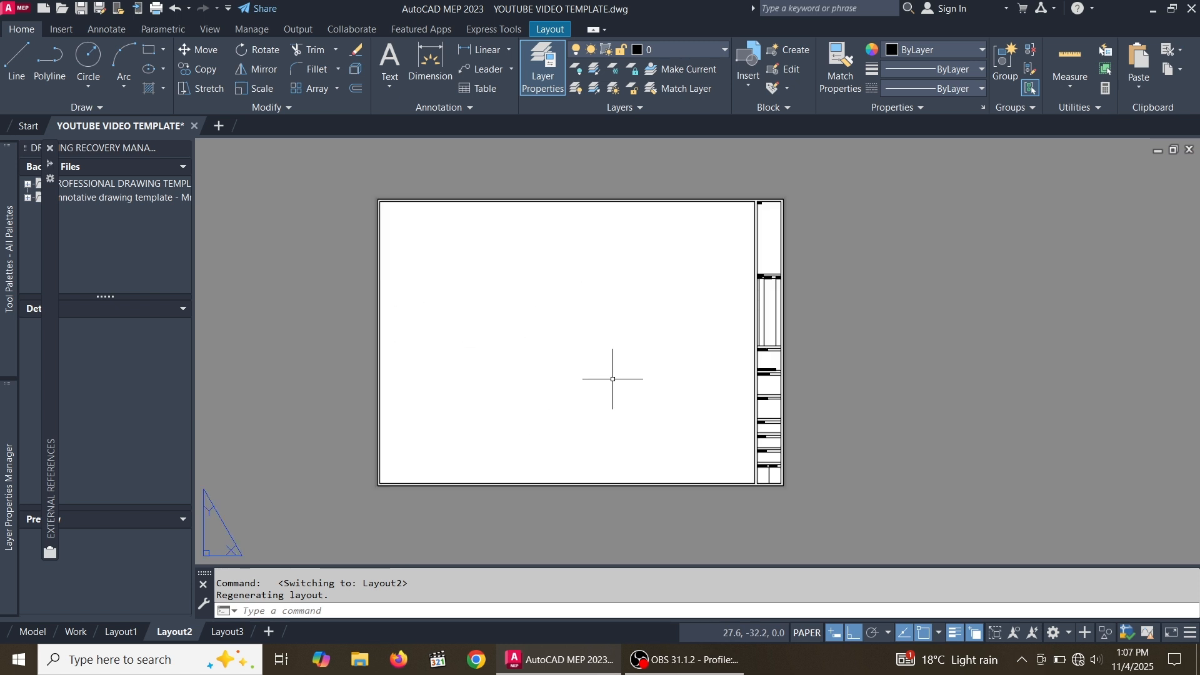
scroll(730, 431, down, 2)
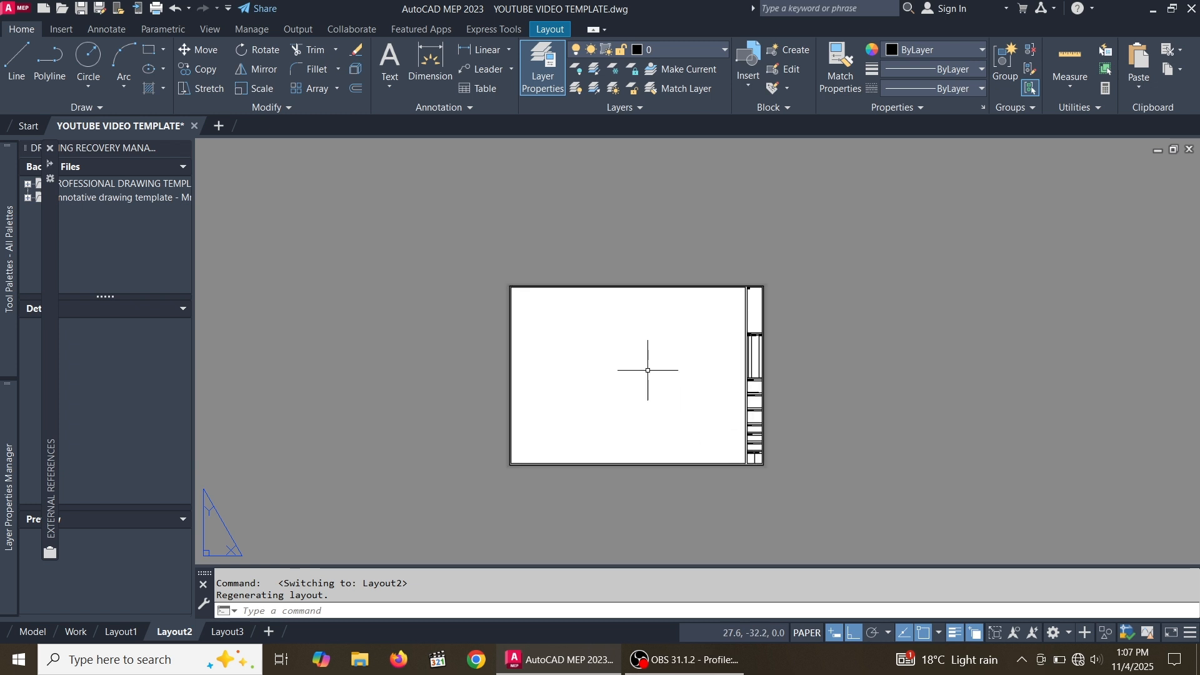
scroll(647, 370, up, 2)
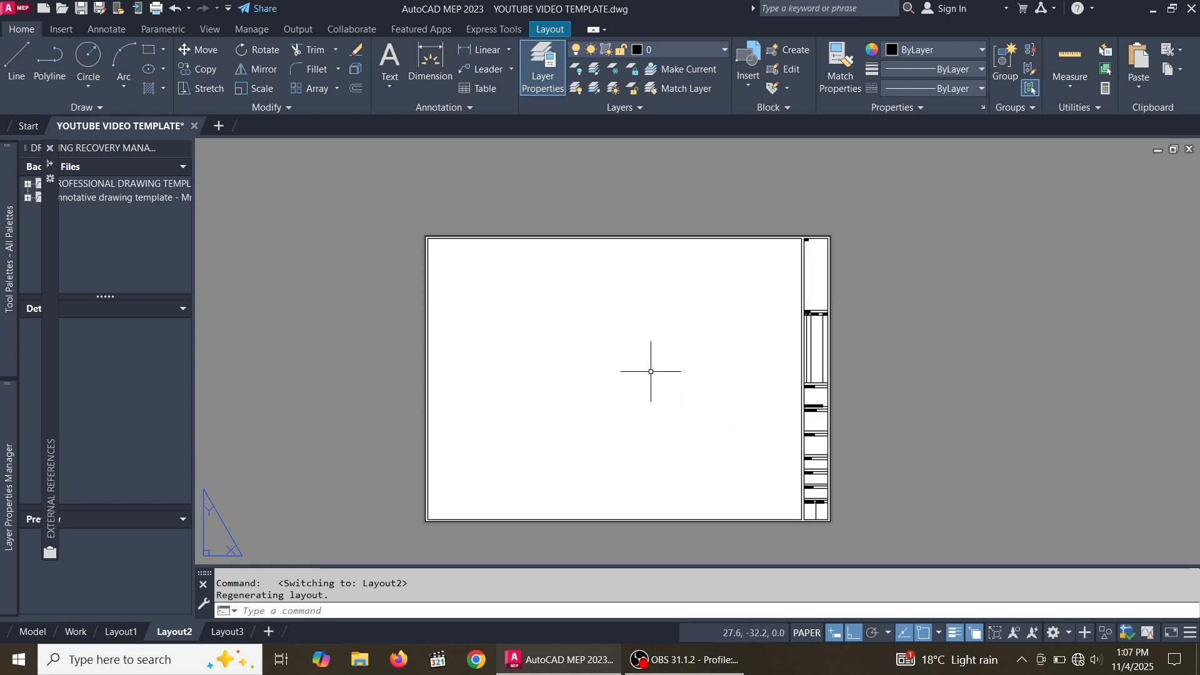